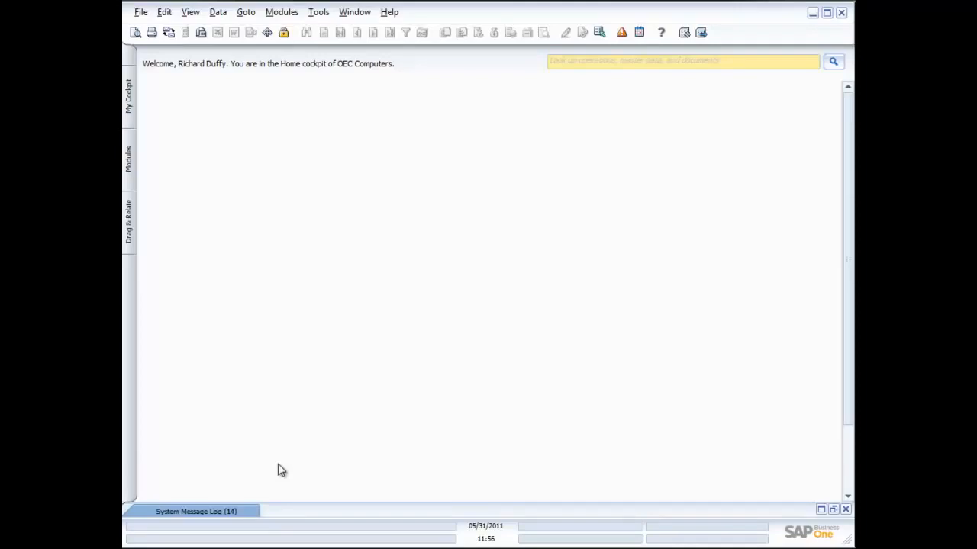
- Open a new Sales Quotation from the Sales - A/R module and move its window up beside the module list
{"action": "left_click", "coordinate": [129, 156]}
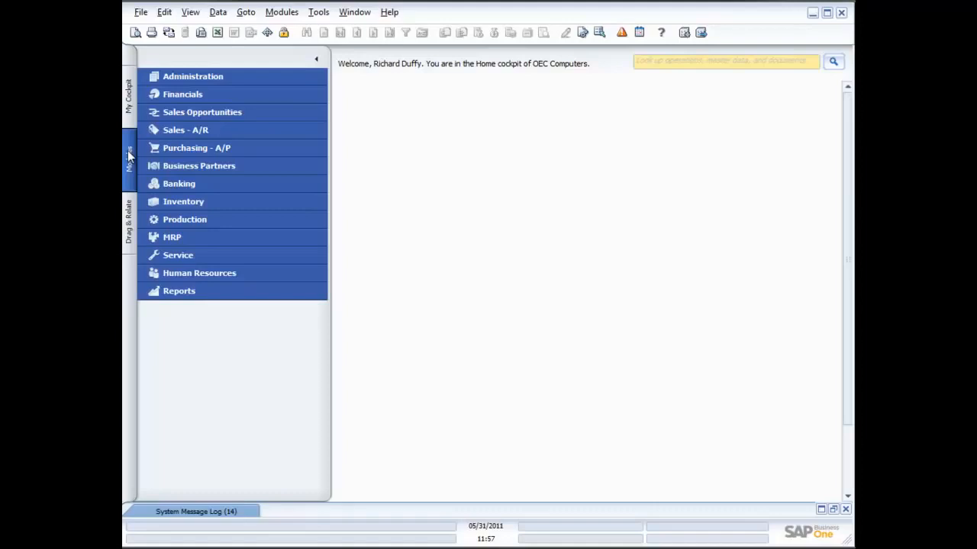
{"action": "left_click", "coordinate": [175, 129]}
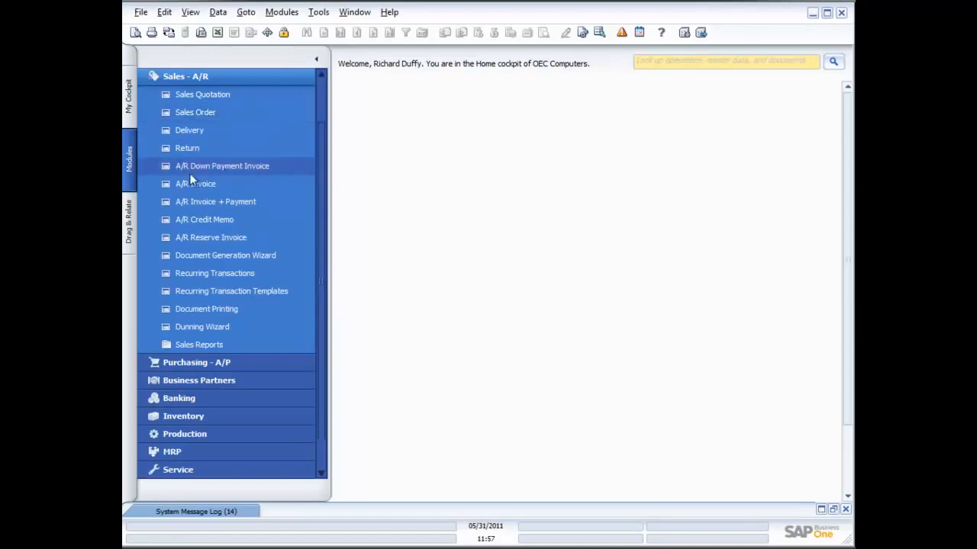
{"action": "left_click", "coordinate": [193, 96]}
{"action": "left_click_drag", "start_coordinate": [527, 117], "coordinate": [468, 89]}
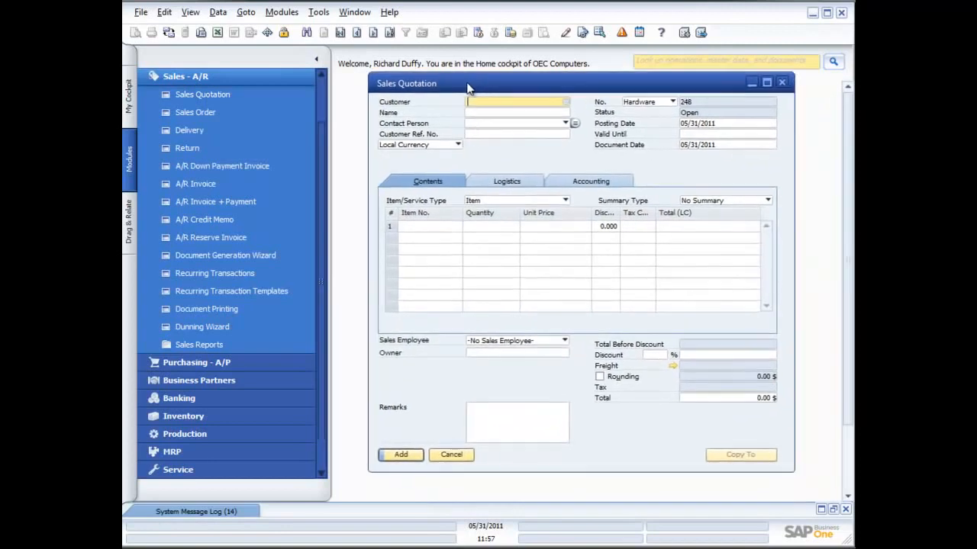
- List all business partners with the wildcard * and choose Earthshaker Corporation as the quotation's customer
{"action": "left_click", "coordinate": [567, 103]}
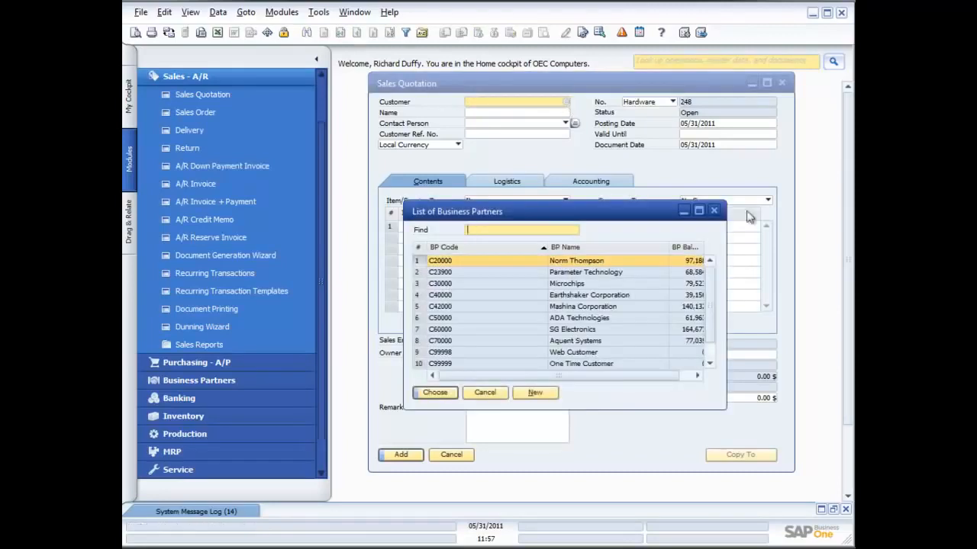
{"action": "left_click", "coordinate": [715, 210]}
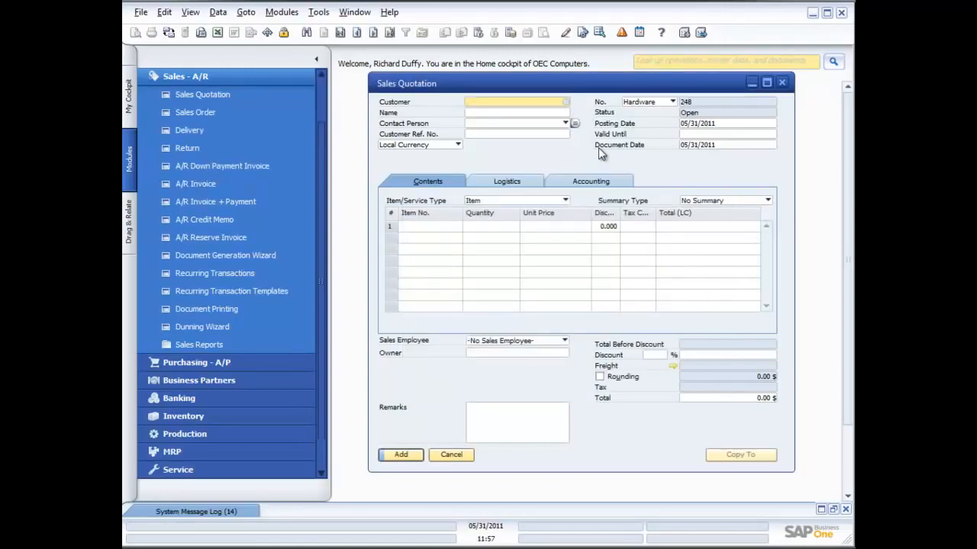
{"action": "type", "text": "*"}
{"action": "key", "text": "Tab"}
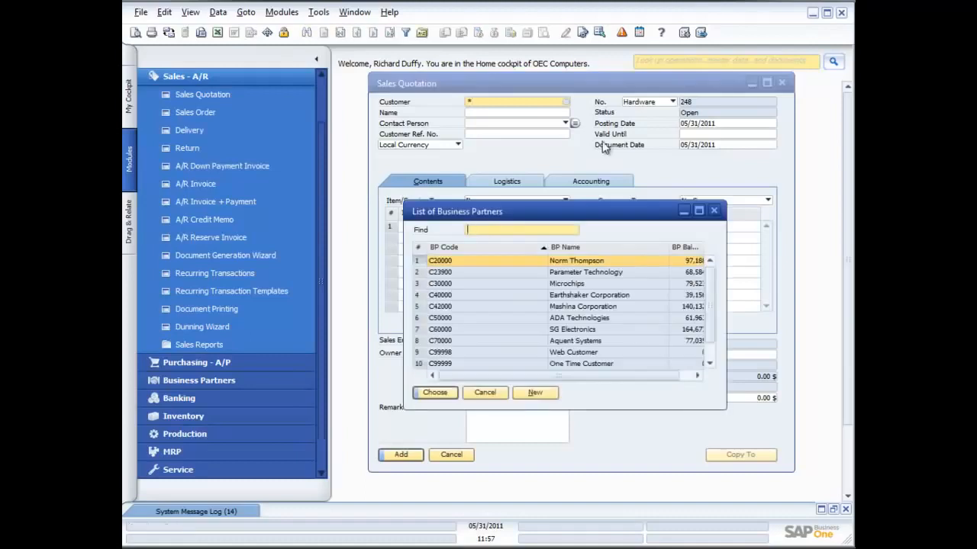
{"action": "double_click", "coordinate": [471, 294]}
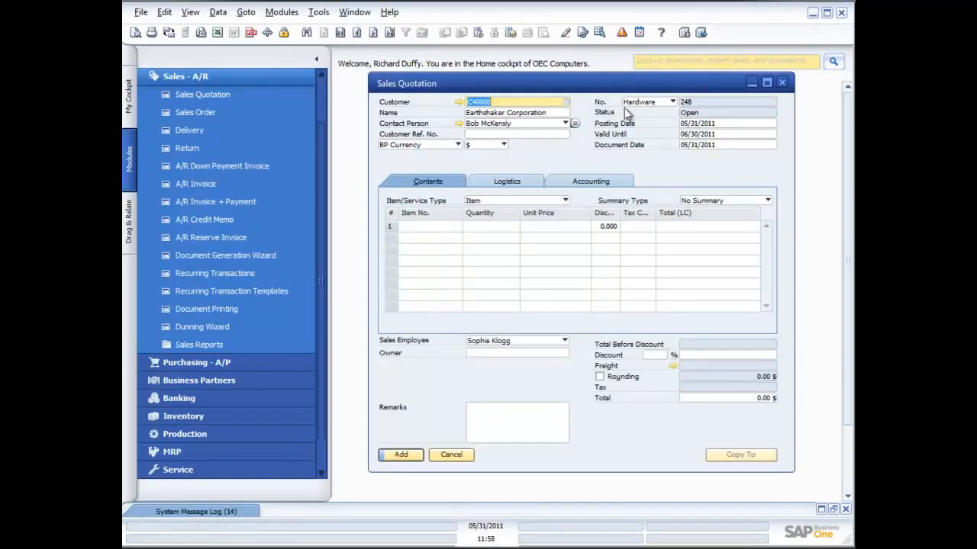
- Review the quotation's customer reference number, posting date, valid-until date and document date fields
{"action": "left_click", "coordinate": [479, 135]}
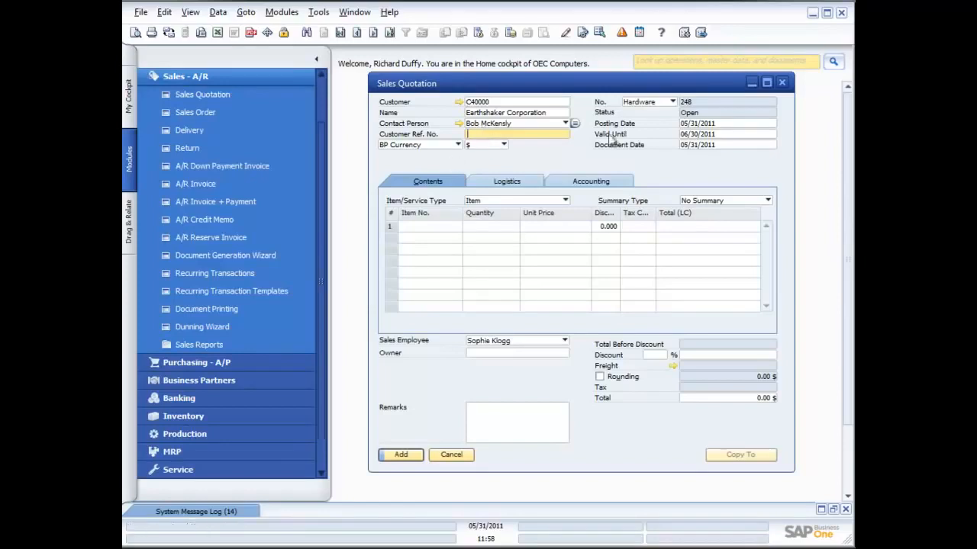
{"action": "left_click", "coordinate": [714, 125]}
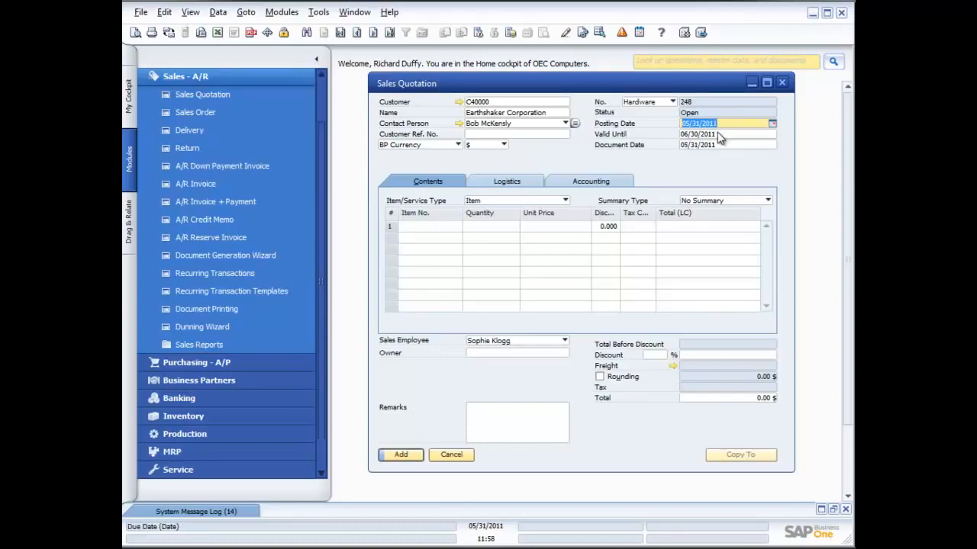
{"action": "left_click", "coordinate": [721, 134]}
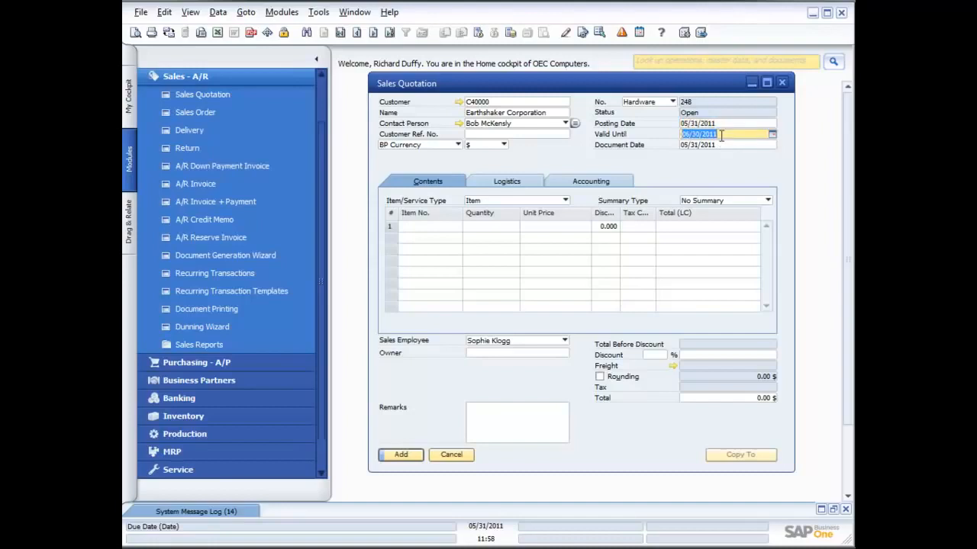
{"action": "left_click", "coordinate": [722, 145]}
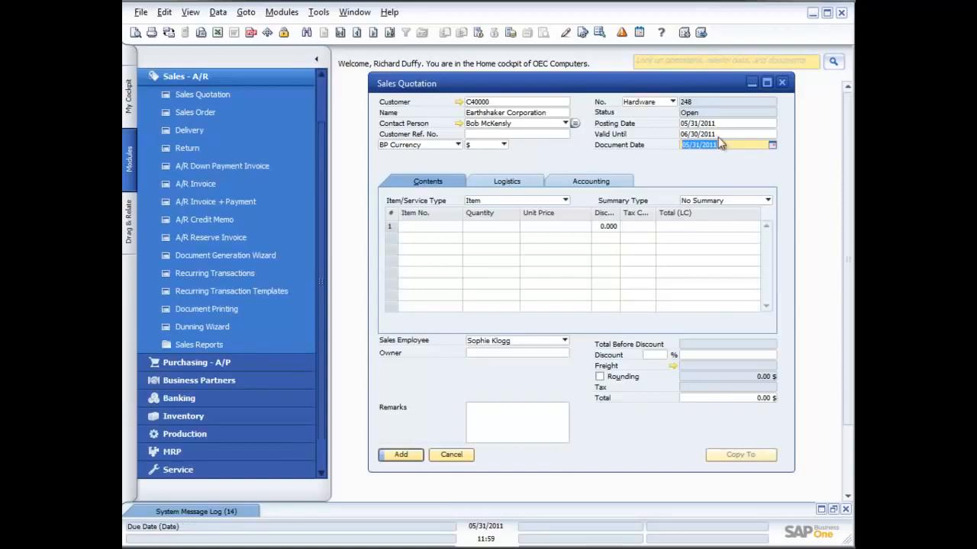
- Add item A00001 as the first quotation line, chosen from the list of items, with a quantity of 5
{"action": "left_click", "coordinate": [440, 228]}
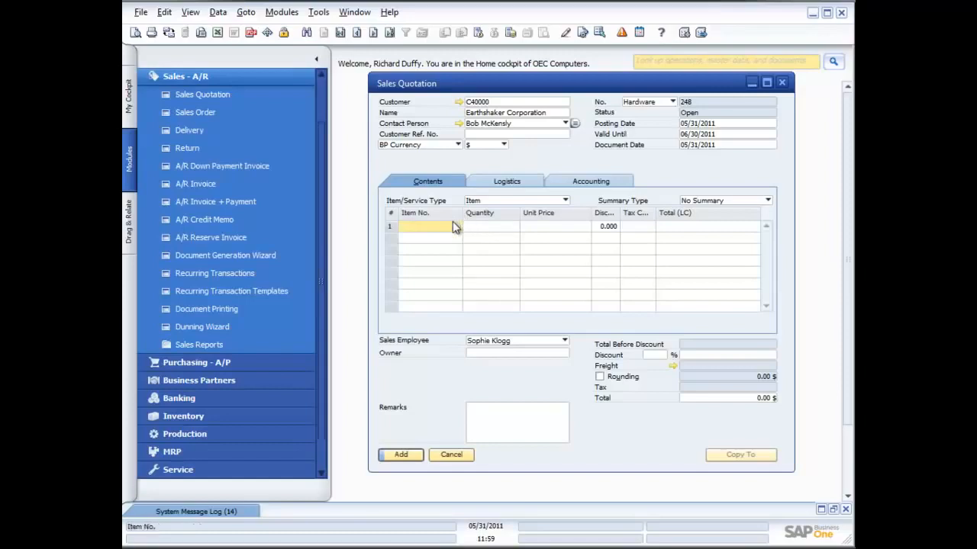
{"action": "key", "text": "Tab"}
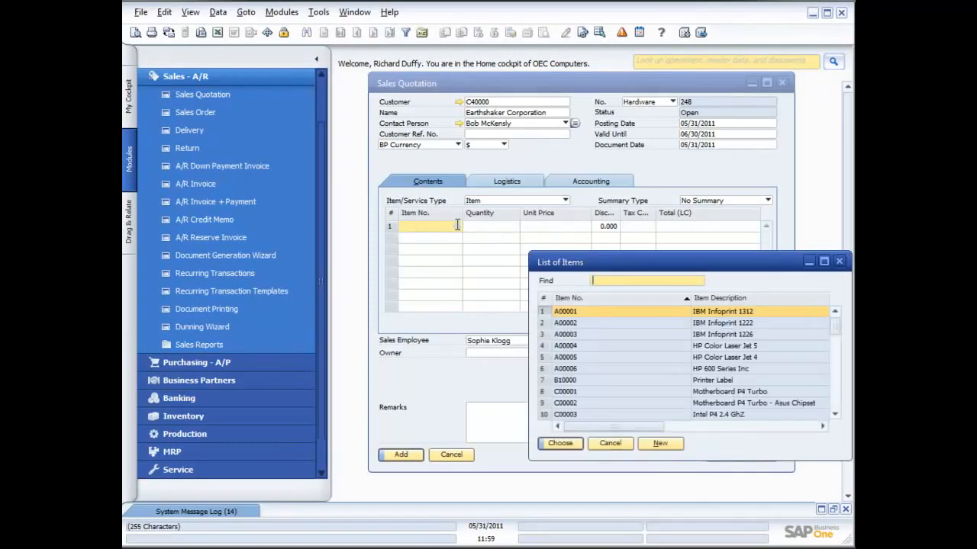
{"action": "double_click", "coordinate": [633, 311]}
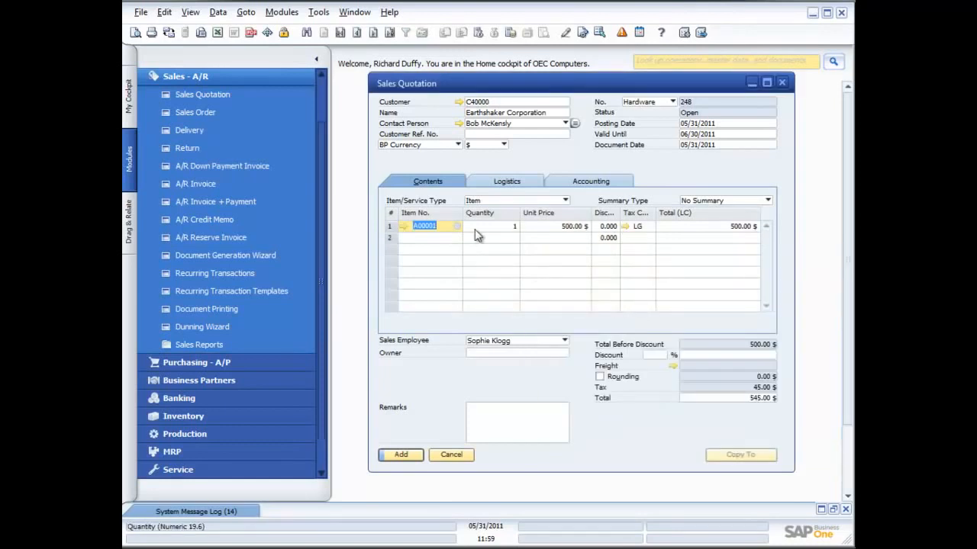
{"action": "left_click", "coordinate": [494, 226]}
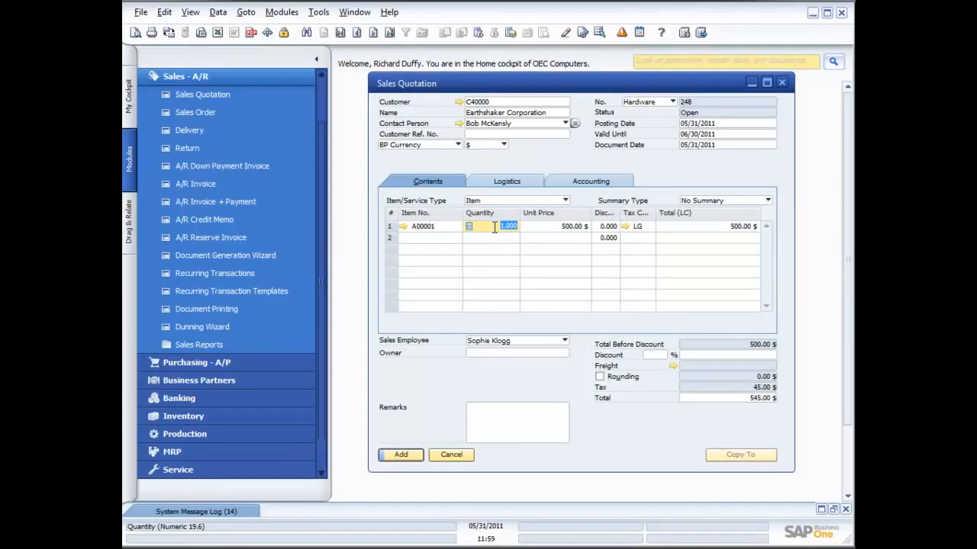
{"action": "type", "text": "5"}
{"action": "key", "text": "Tab"}
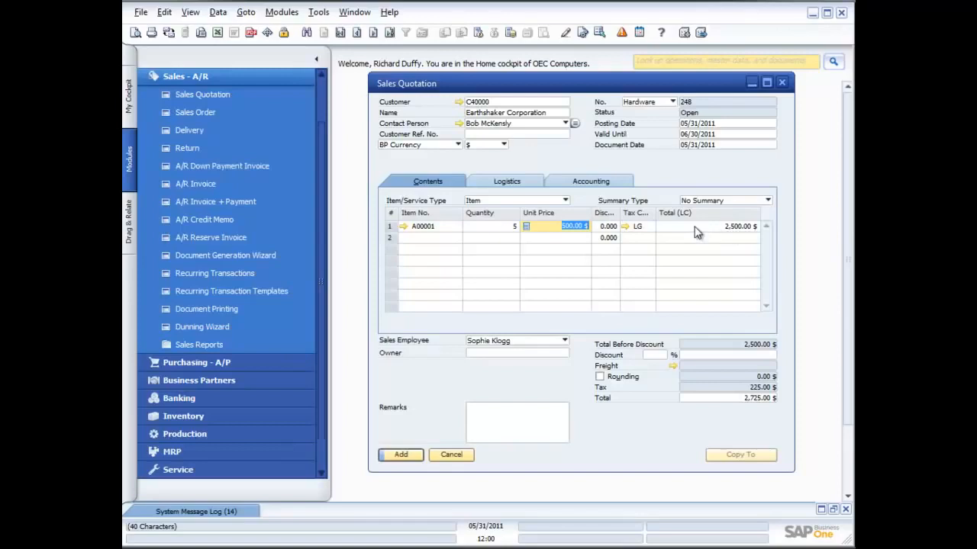
- Add item A00002 as the second line with a quantity of 5, and save the quotation
{"action": "left_click", "coordinate": [452, 241]}
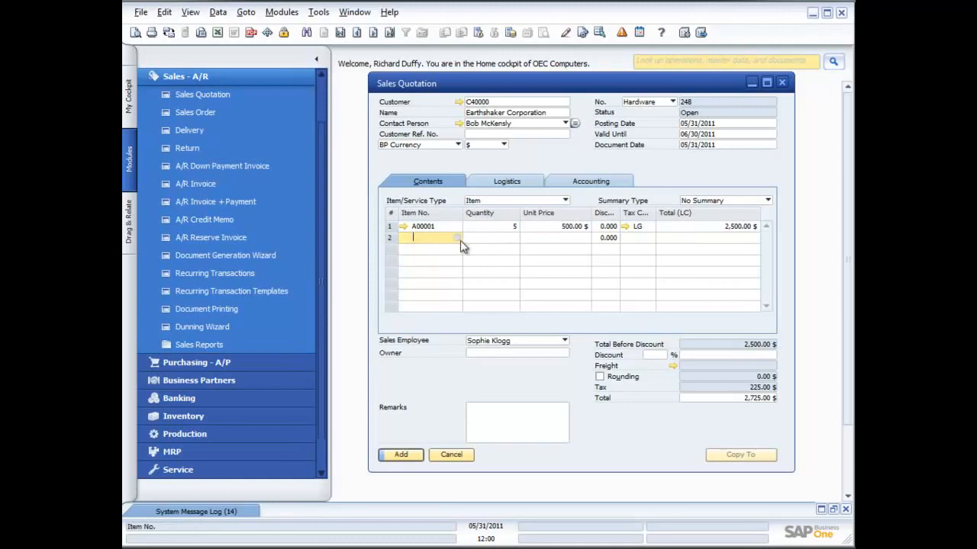
{"action": "left_click", "coordinate": [457, 238]}
{"action": "double_click", "coordinate": [573, 326]}
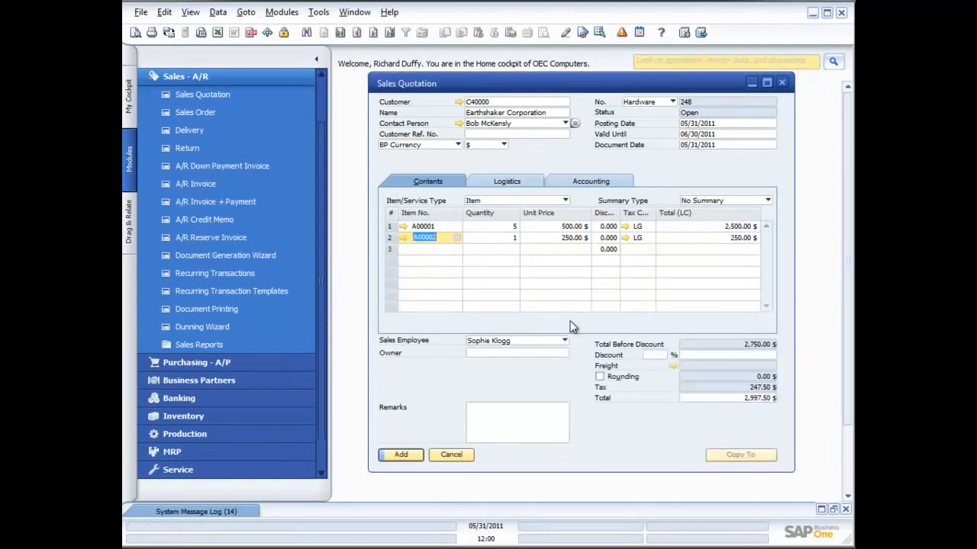
{"action": "left_click", "coordinate": [514, 237]}
{"action": "key", "text": "BackSpace"}
{"action": "type", "text": "5"}
{"action": "key", "text": "Tab"}
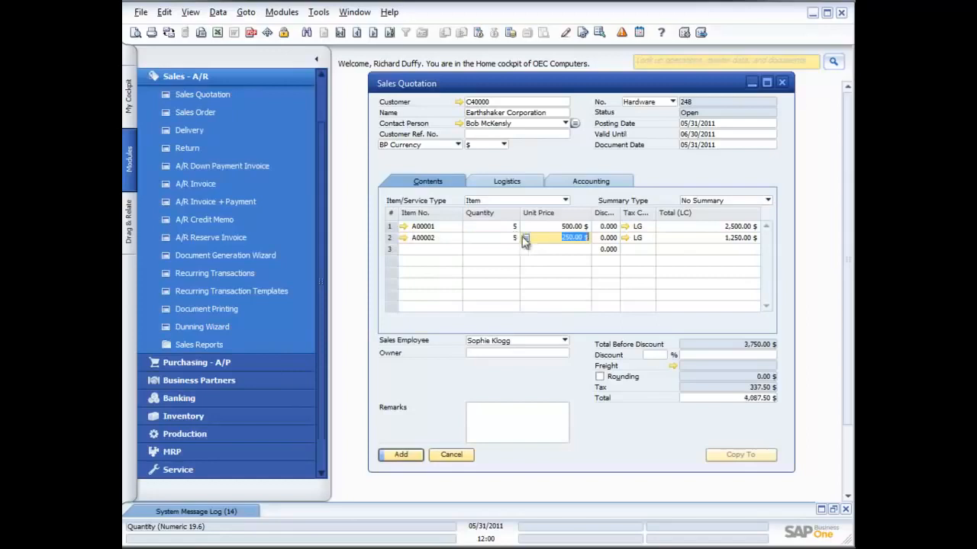
{"action": "left_click", "coordinate": [398, 455]}
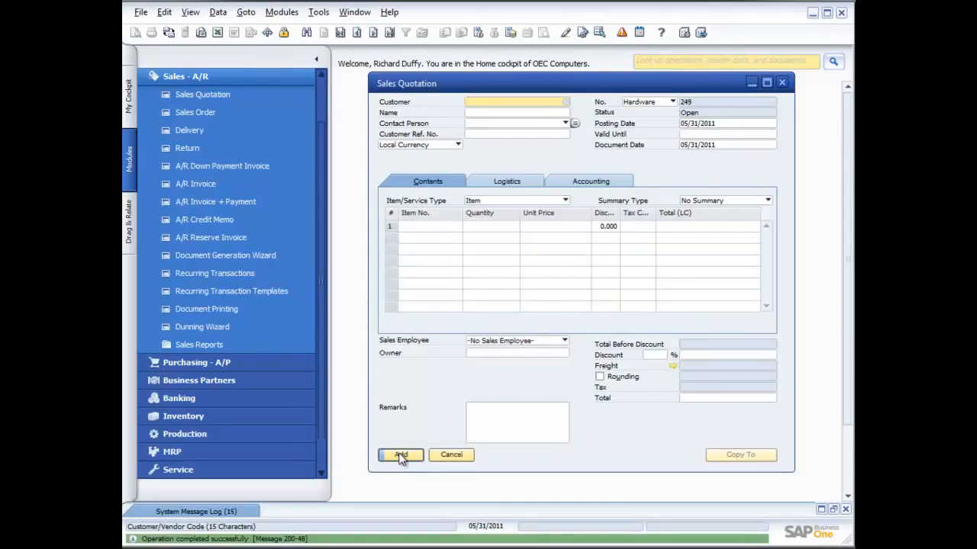
- Reopen the last saved quotation and examine its gross profit calculation and the available base price options
{"action": "left_click", "coordinate": [390, 33]}
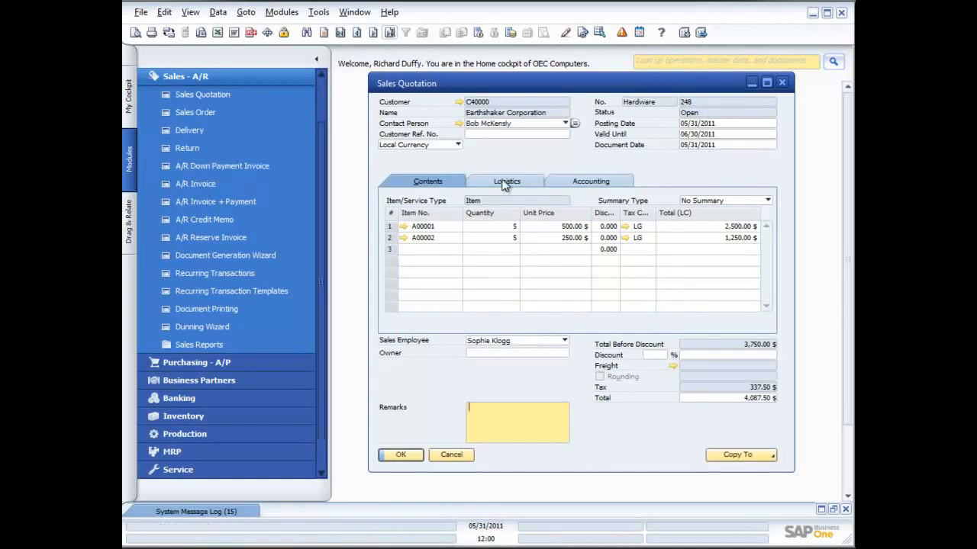
{"action": "left_click", "coordinate": [534, 239]}
{"action": "right_click", "coordinate": [534, 238]}
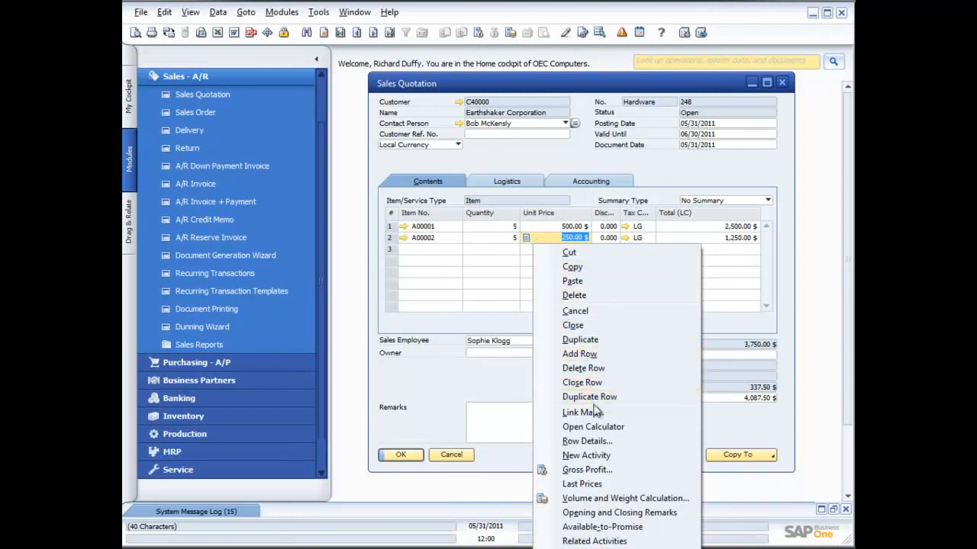
{"action": "left_click", "coordinate": [585, 471]}
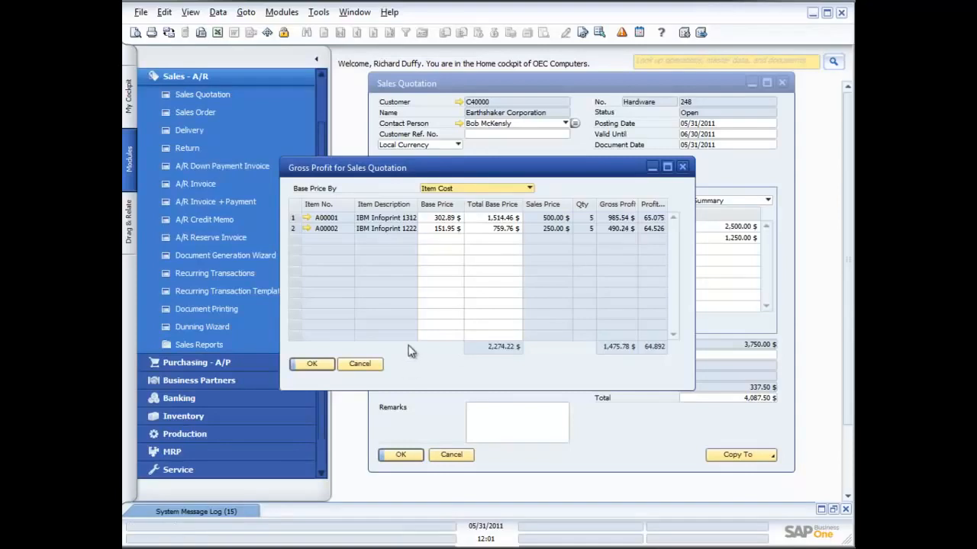
{"action": "left_click", "coordinate": [530, 188]}
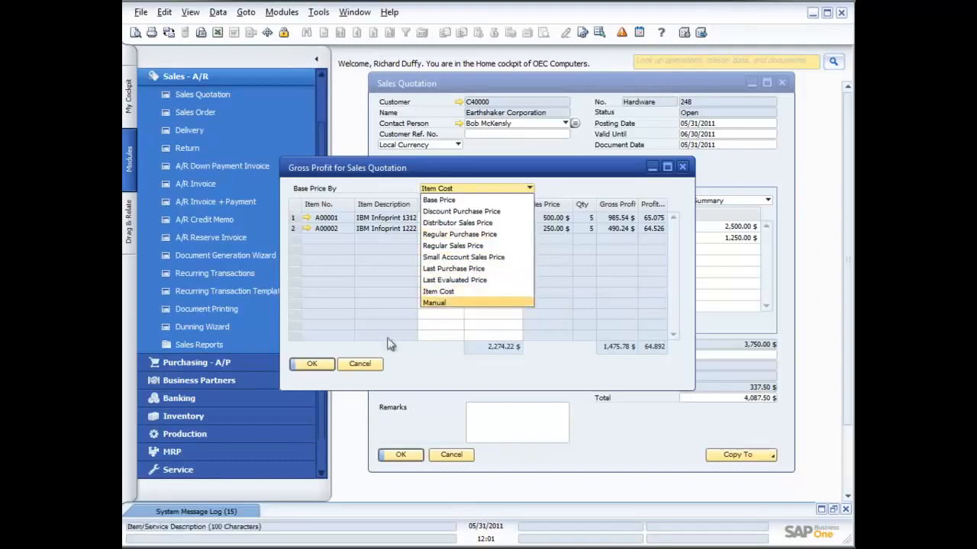
{"action": "left_click", "coordinate": [425, 364]}
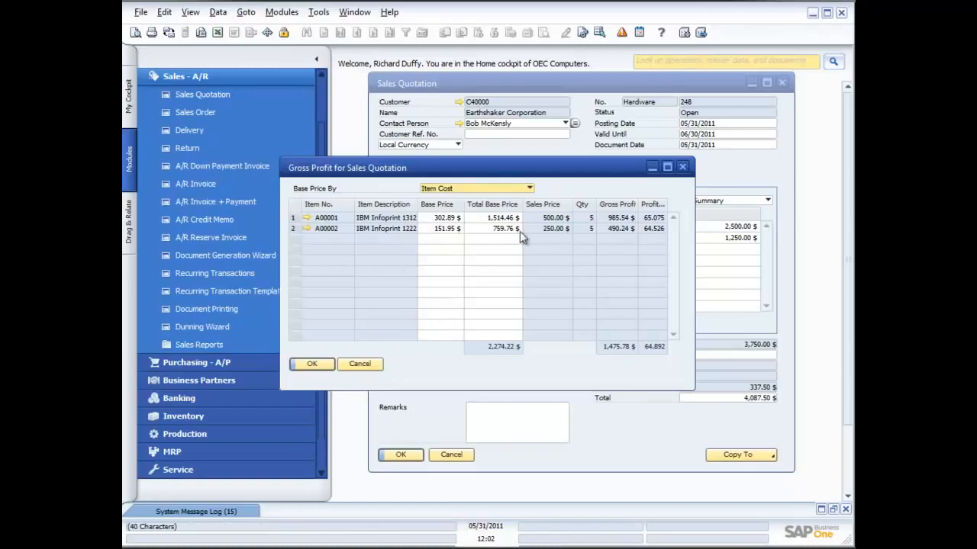
{"action": "left_click", "coordinate": [362, 366]}
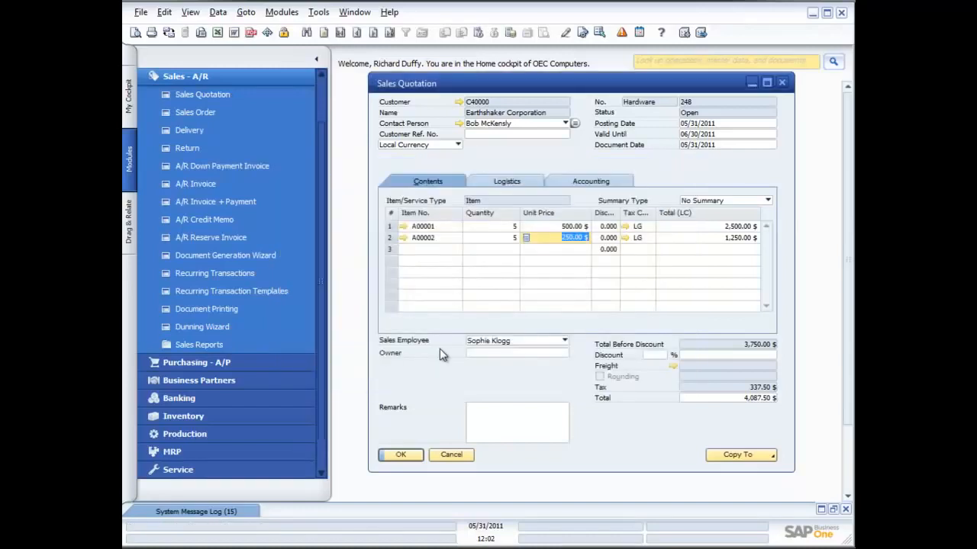
- Examine the Available-to-Promise inventory status for item A00002, including its last rows and columns, and close it
{"action": "right_click", "coordinate": [560, 242]}
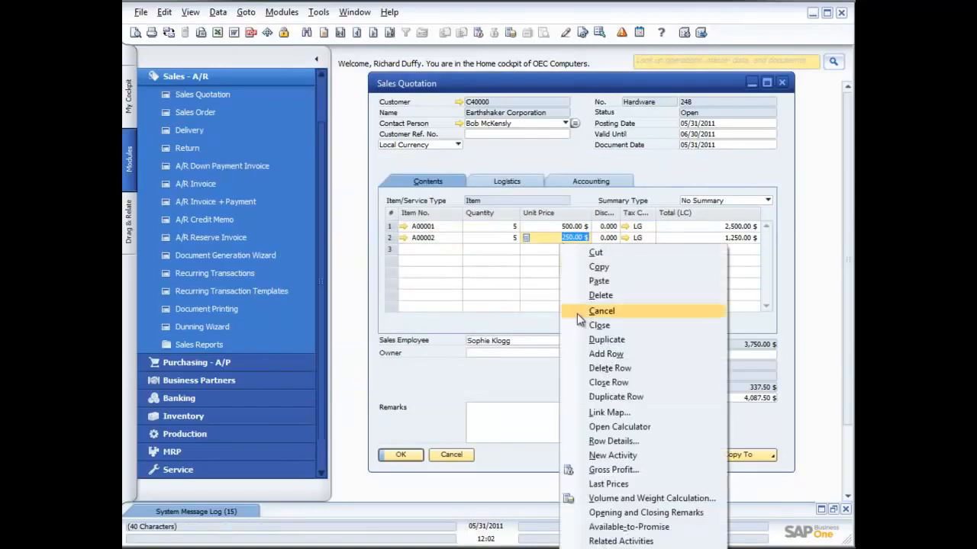
{"action": "left_click", "coordinate": [624, 528]}
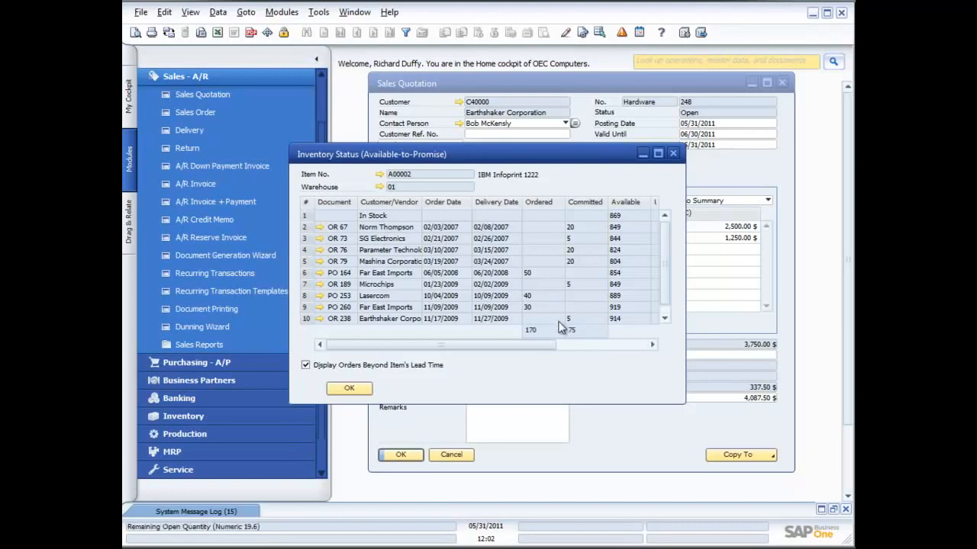
{"action": "left_click", "coordinate": [664, 319]}
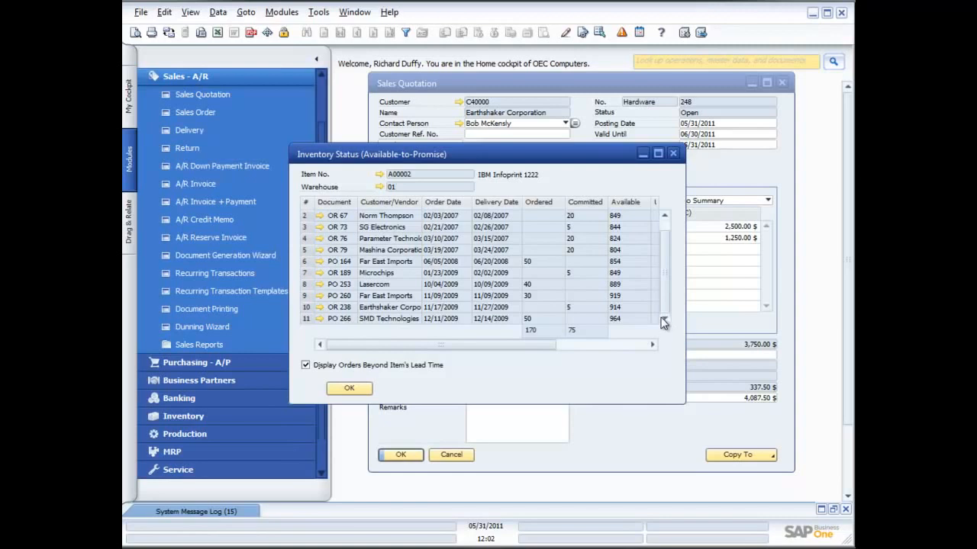
{"action": "left_click", "coordinate": [618, 345]}
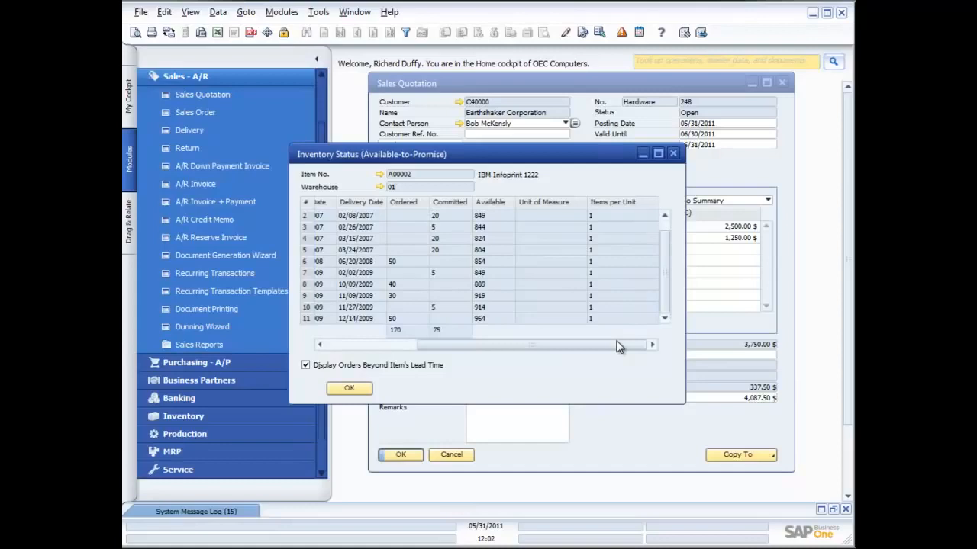
{"action": "left_click", "coordinate": [674, 154]}
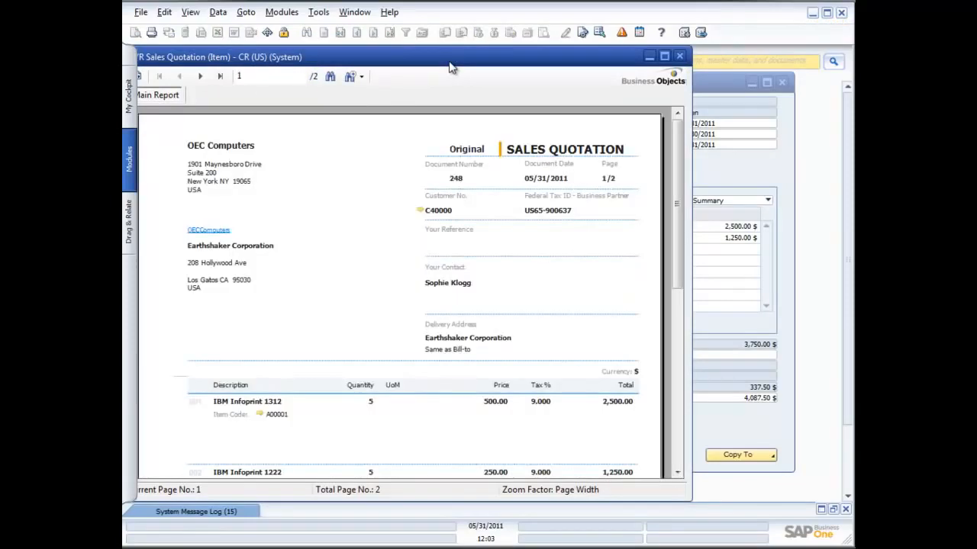
- Examine the quotation's print preview, following item A00001 to its master data and back, and view the tax details and totals
{"action": "left_click_drag", "start_coordinate": [449, 67], "coordinate": [496, 67]}
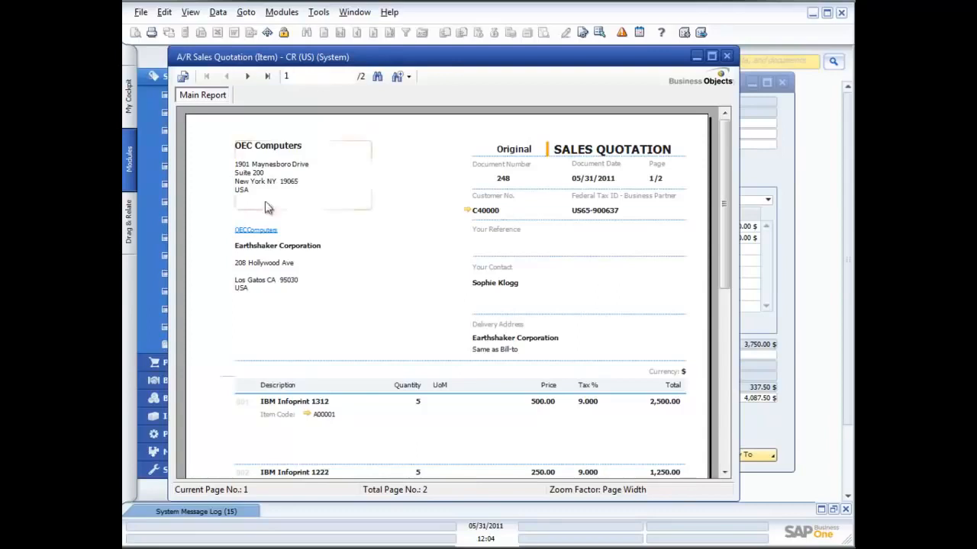
{"action": "left_click", "coordinate": [306, 415]}
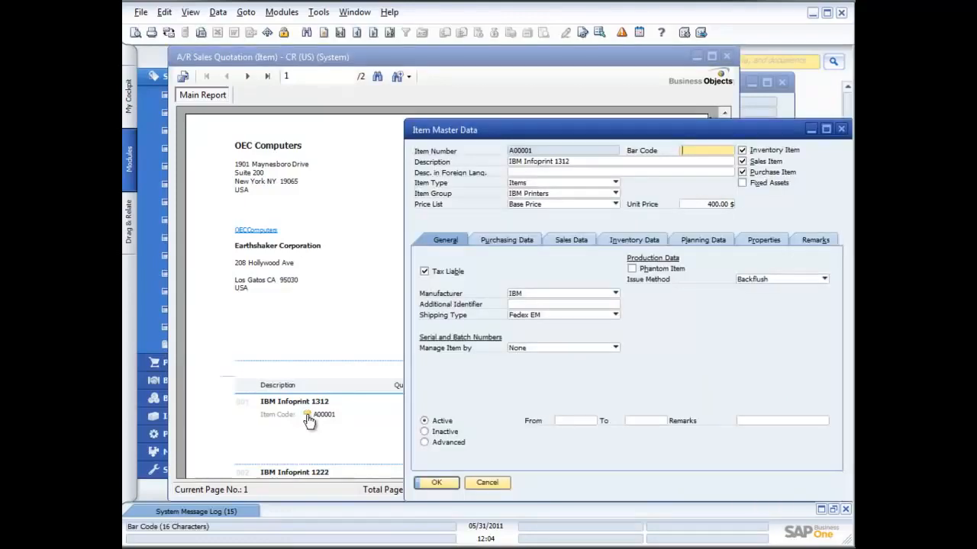
{"action": "left_click", "coordinate": [841, 129]}
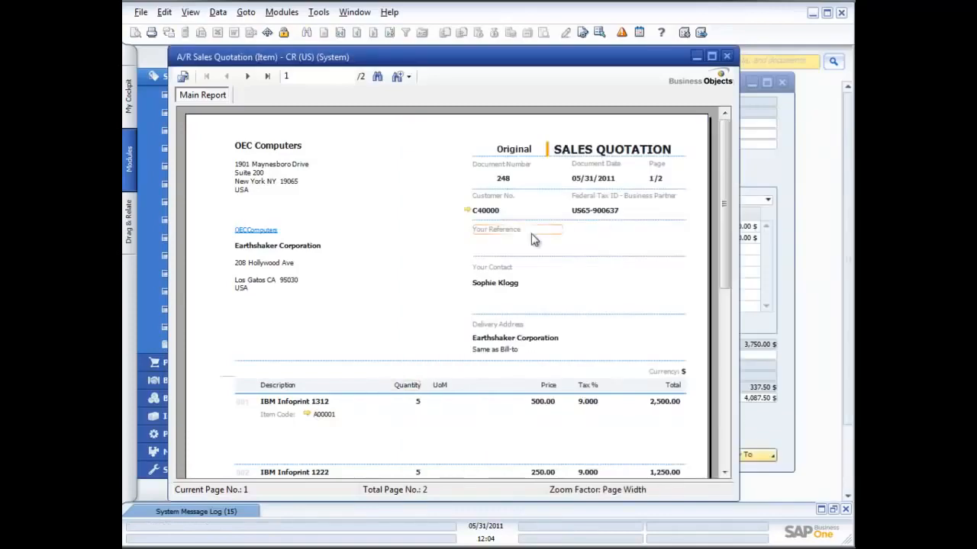
{"action": "left_click", "coordinate": [726, 387]}
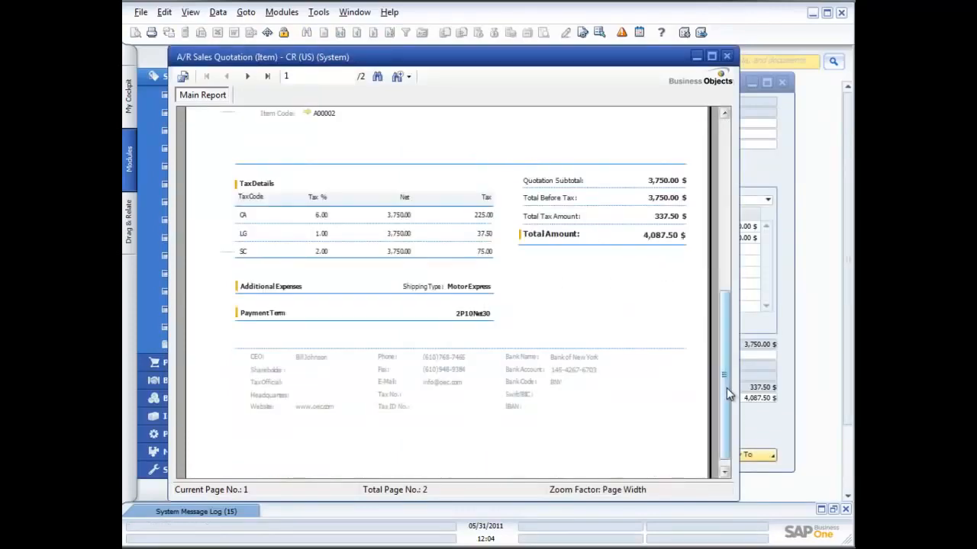
- Return to the start of the quotation's print preview, close it, and copy the quotation to a sales order
{"action": "left_click_drag", "start_coordinate": [727, 388], "coordinate": [731, 217]}
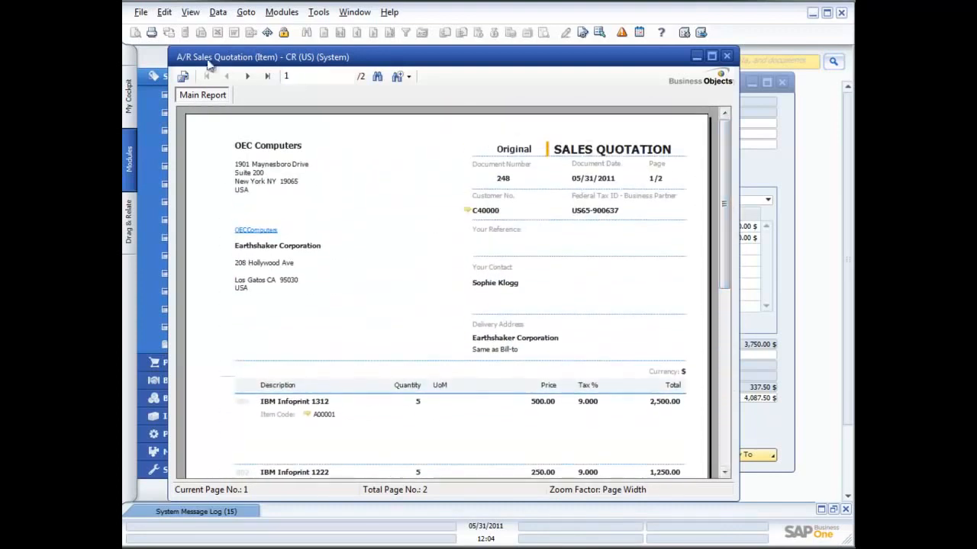
{"action": "left_click", "coordinate": [729, 57]}
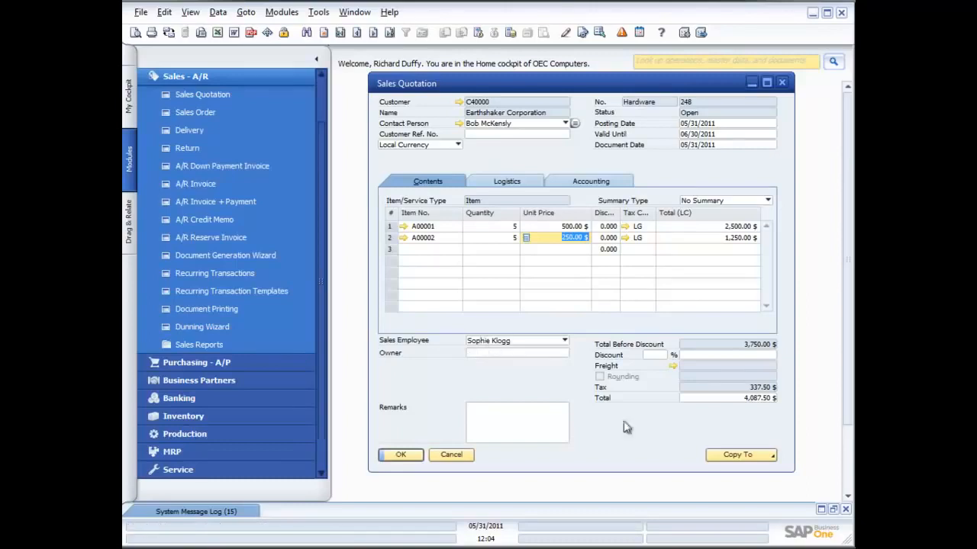
{"action": "left_click", "coordinate": [770, 456]}
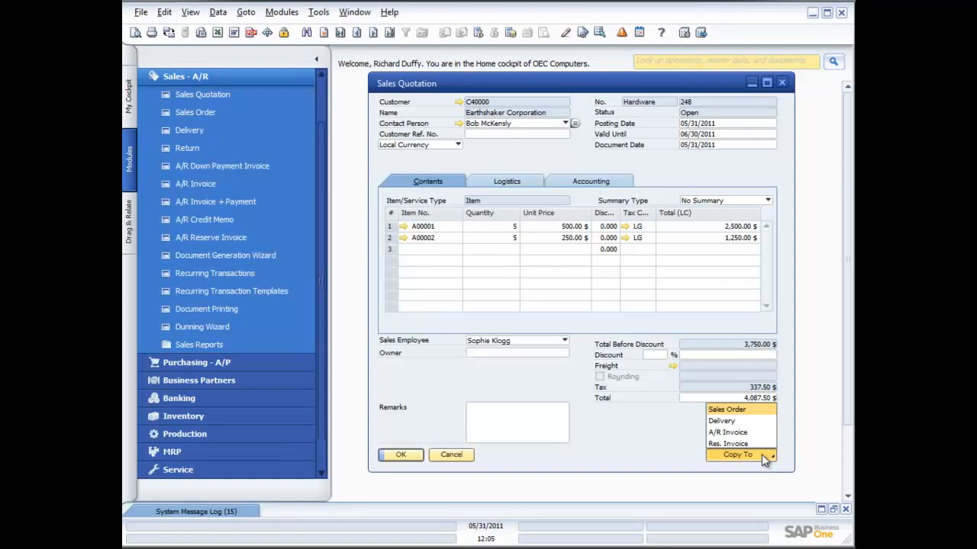
{"action": "left_click", "coordinate": [741, 410]}
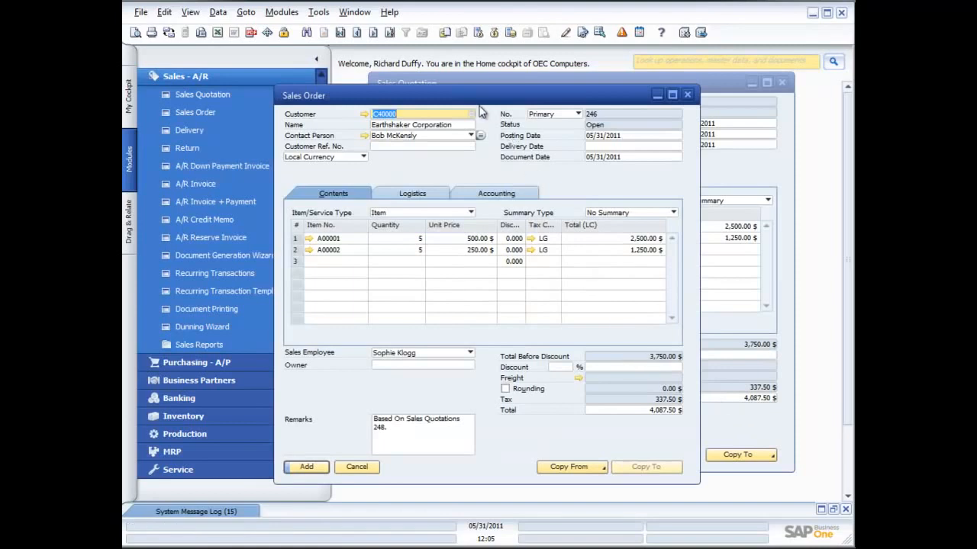
- Set the sales order's delivery date to 06/02/2011 and apply the new date to the existing table rows
{"action": "left_click", "coordinate": [590, 147]}
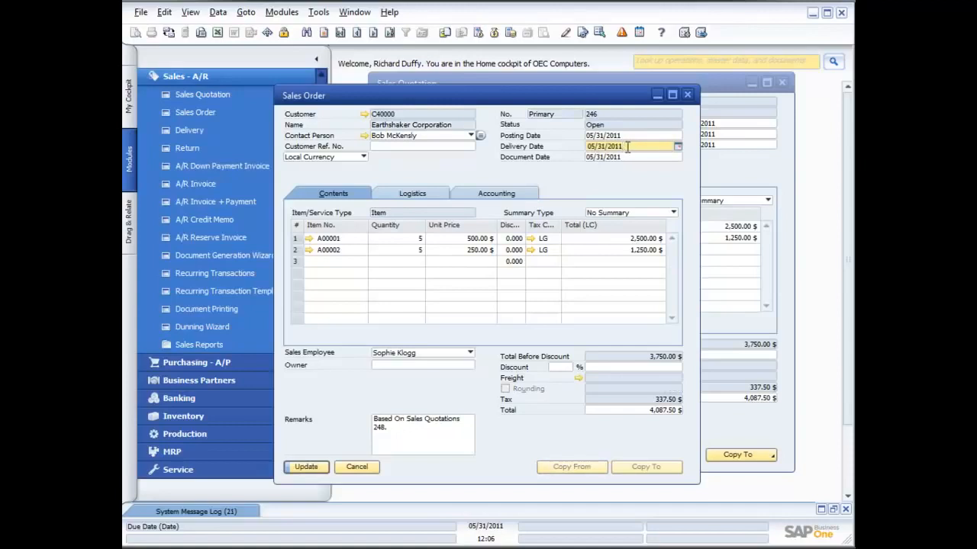
{"action": "left_click_drag", "start_coordinate": [604, 146], "coordinate": [589, 146]}
{"action": "type", "text": "06/3"}
{"action": "type", "text": "2"}
{"action": "key", "text": "Tab"}
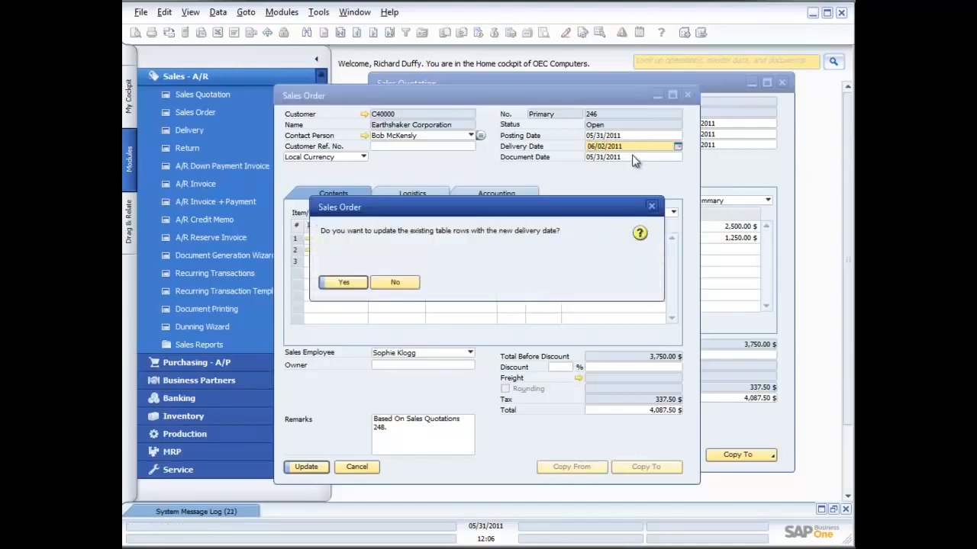
{"action": "left_click", "coordinate": [343, 284]}
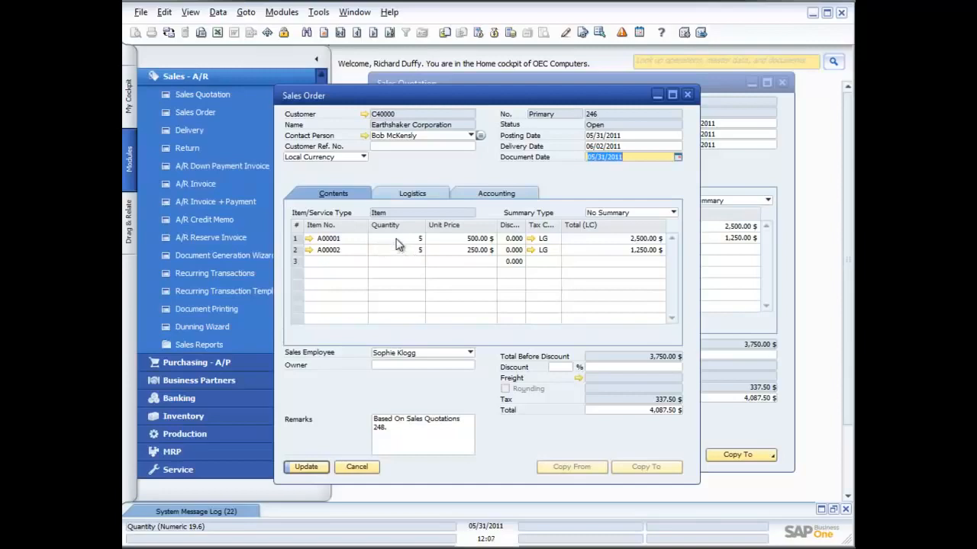
- Open the row details of item A00001 beside the sales order and examine all its fields down to Width
{"action": "right_click", "coordinate": [456, 240]}
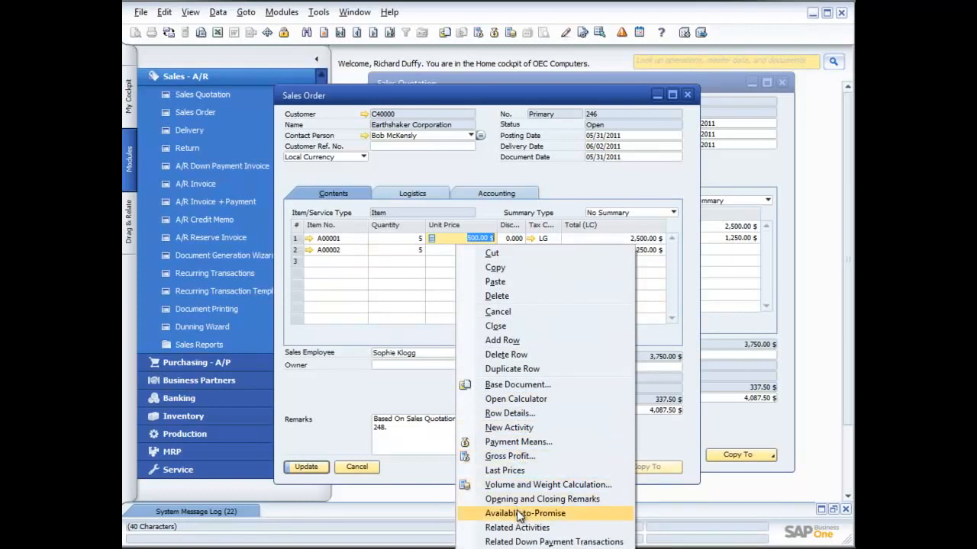
{"action": "left_click", "coordinate": [404, 241]}
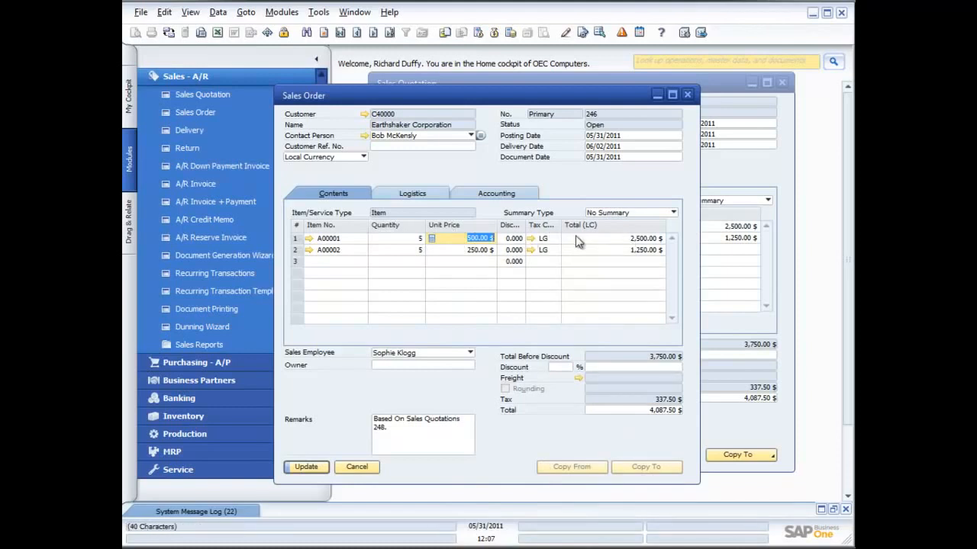
{"action": "left_click_drag", "start_coordinate": [494, 98], "coordinate": [428, 70]}
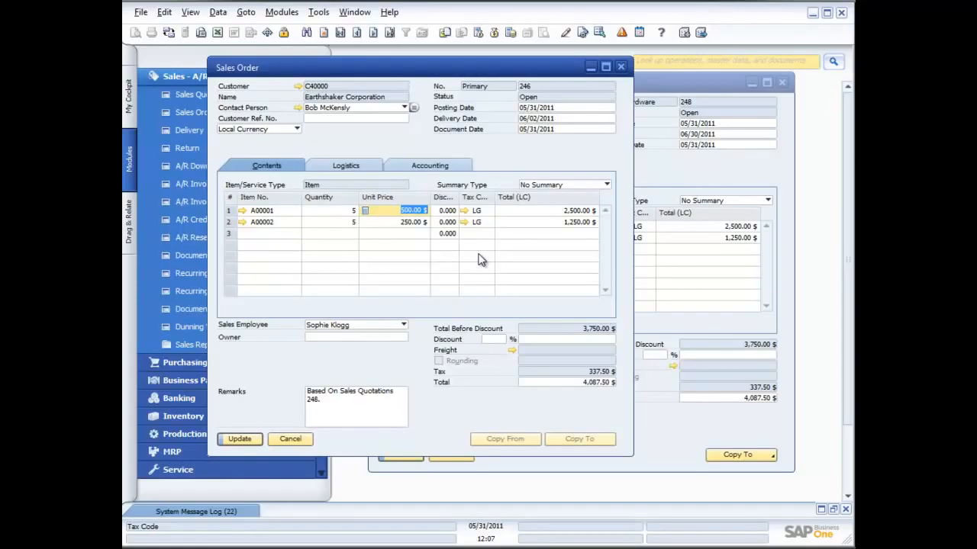
{"action": "key", "text": "ctrl+l"}
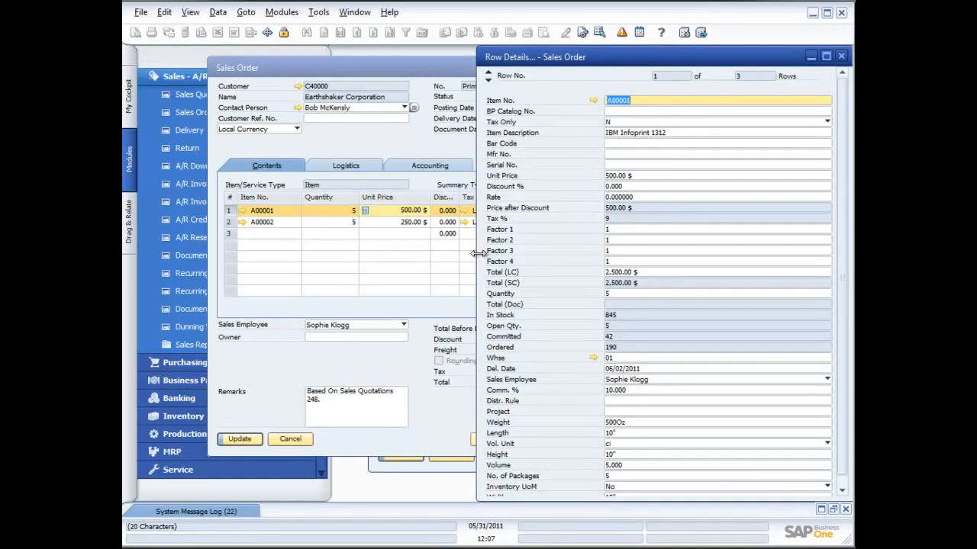
{"action": "left_click_drag", "start_coordinate": [361, 70], "coordinate": [299, 64]}
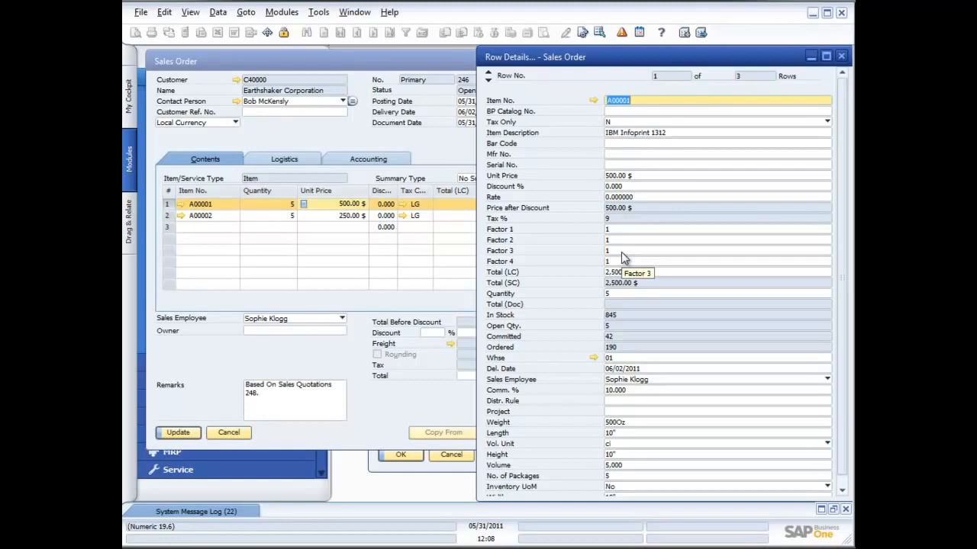
{"action": "left_click", "coordinate": [627, 144]}
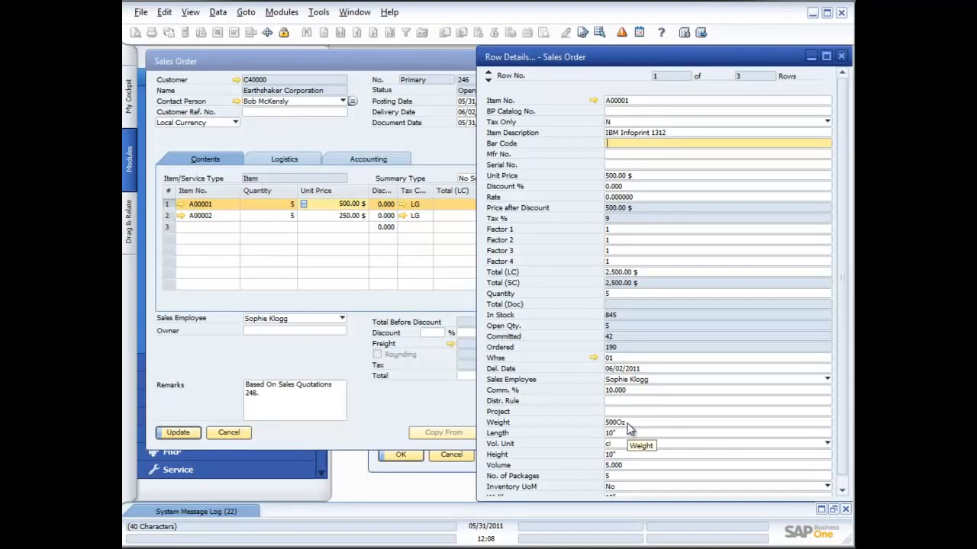
{"action": "scroll", "coordinate": [628, 429], "scroll_direction": "down", "scroll_amount": 1}
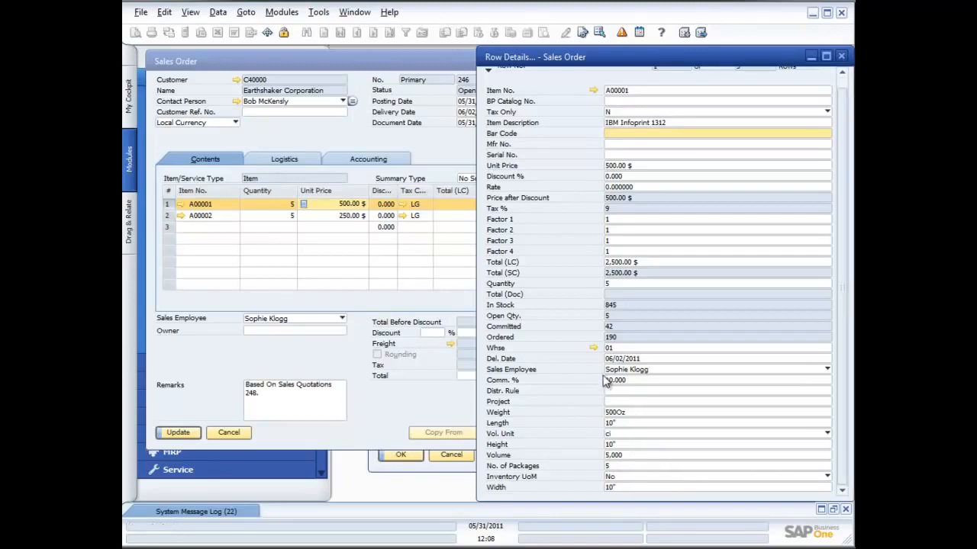
- Examine item A00001's stock by warehouse from its row details, without choosing a warehouse, and close the row details
{"action": "left_click", "coordinate": [632, 348]}
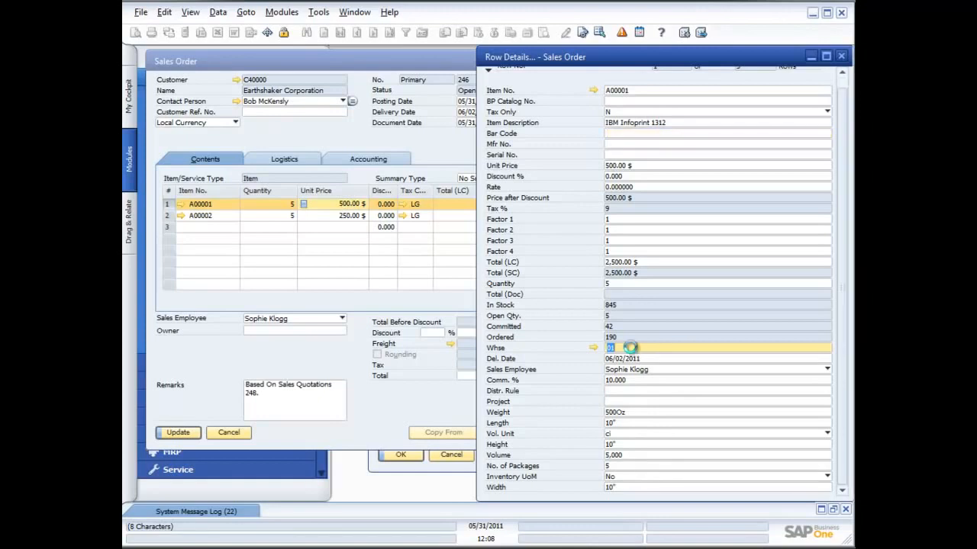
{"action": "key", "text": "ctrl+Tab"}
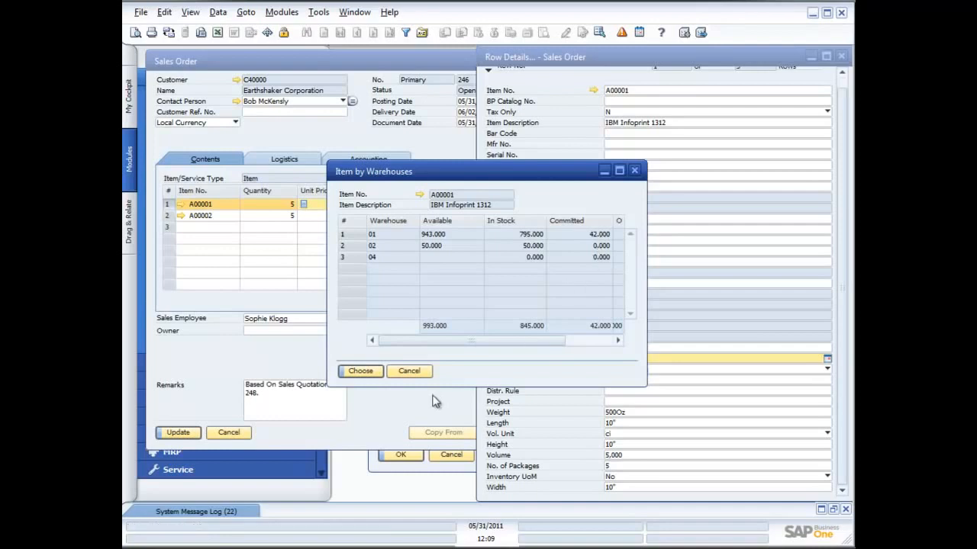
{"action": "left_click", "coordinate": [417, 372]}
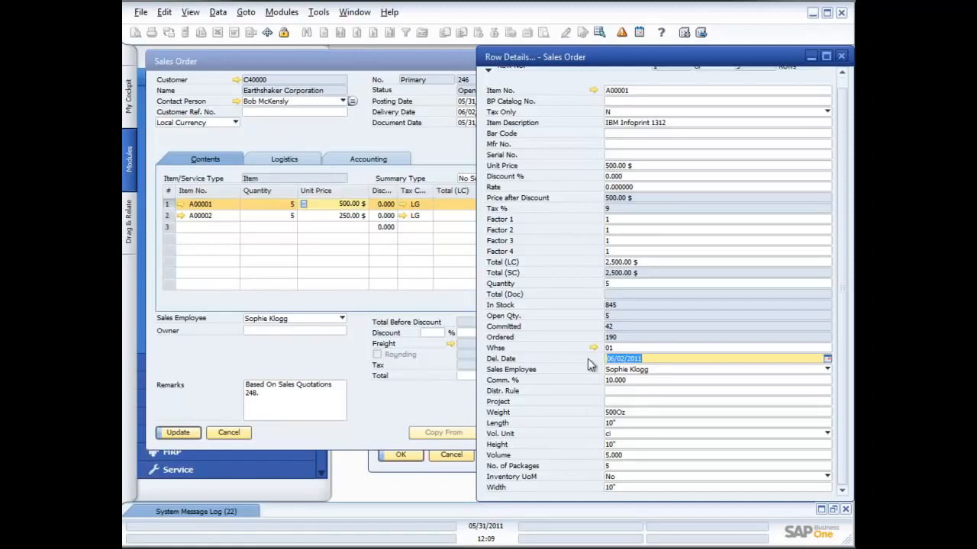
{"action": "left_click", "coordinate": [842, 57]}
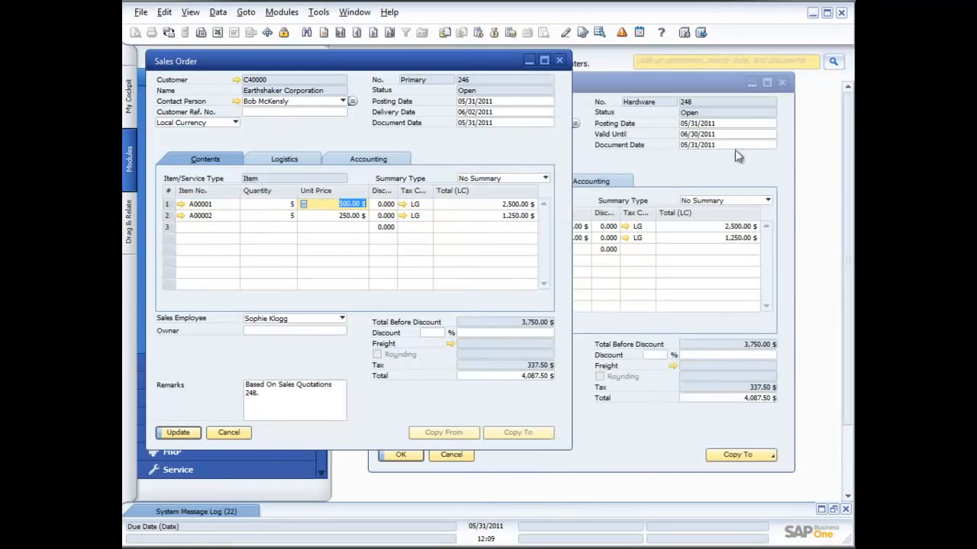
- Maximize the sales order, open its form settings and examine the row format's visible and active columns
{"action": "left_click", "coordinate": [544, 61]}
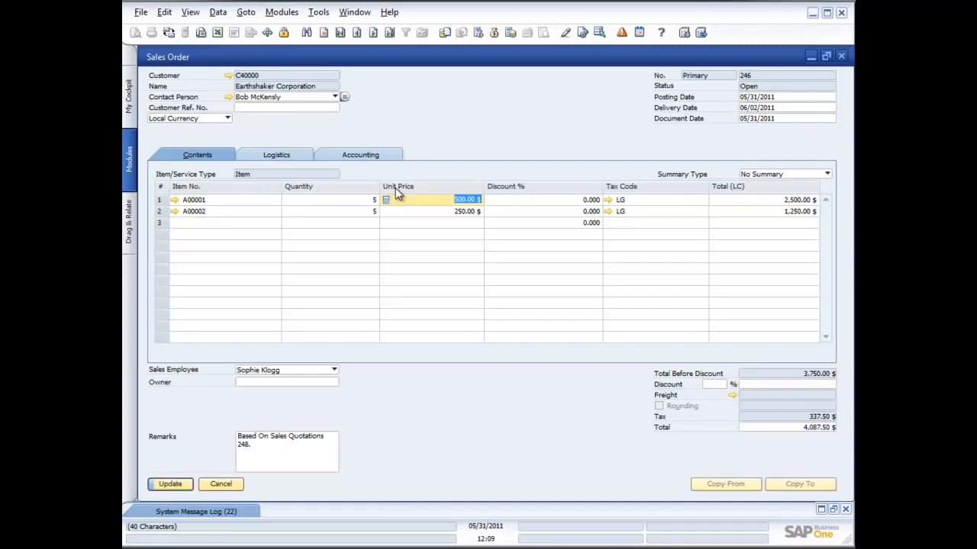
{"action": "left_click", "coordinate": [319, 13]}
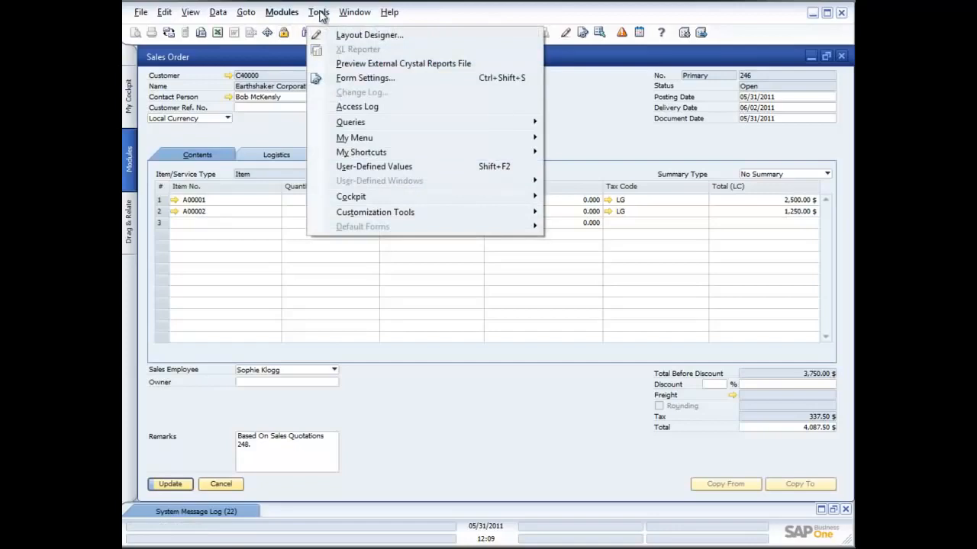
{"action": "left_click", "coordinate": [366, 77]}
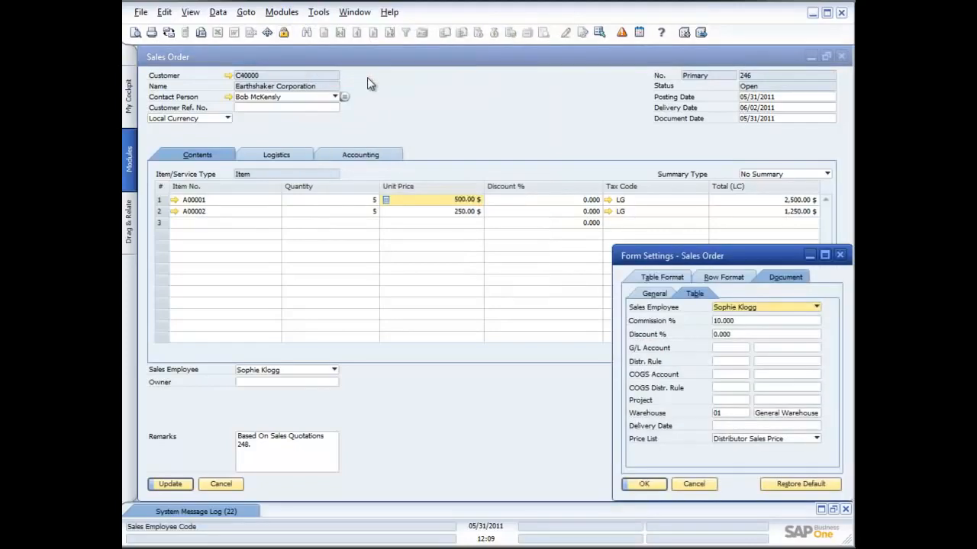
{"action": "left_click_drag", "start_coordinate": [699, 259], "coordinate": [420, 231]}
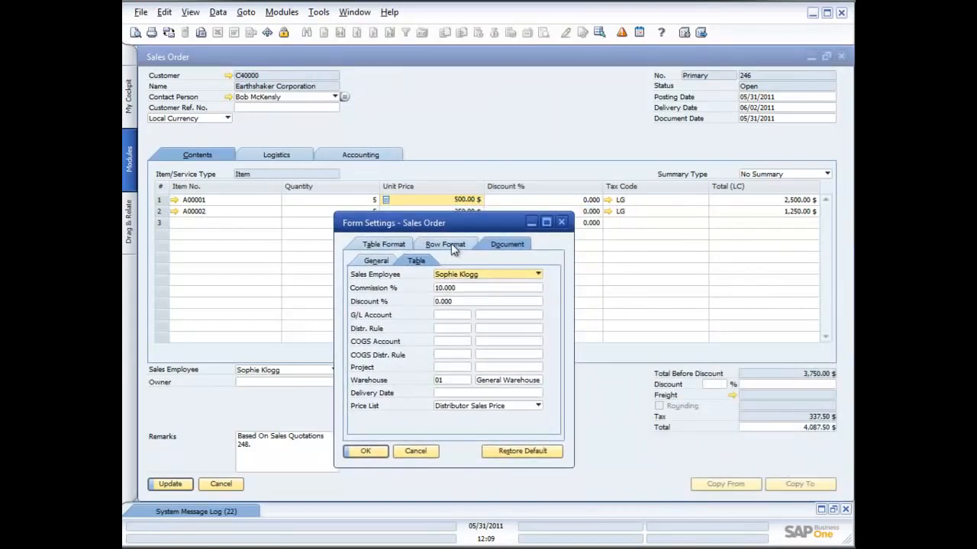
{"action": "left_click", "coordinate": [449, 246]}
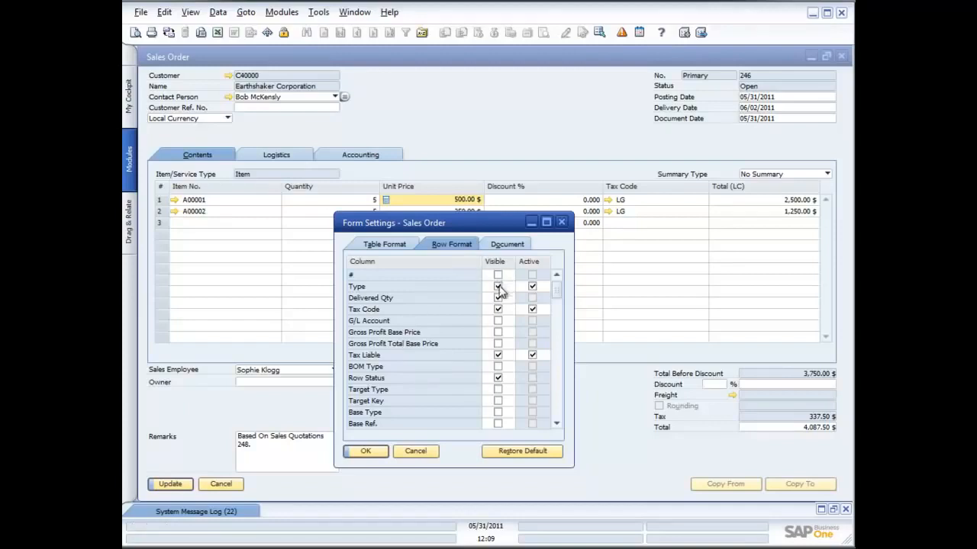
{"action": "left_click", "coordinate": [532, 286]}
{"action": "left_click", "coordinate": [531, 287]}
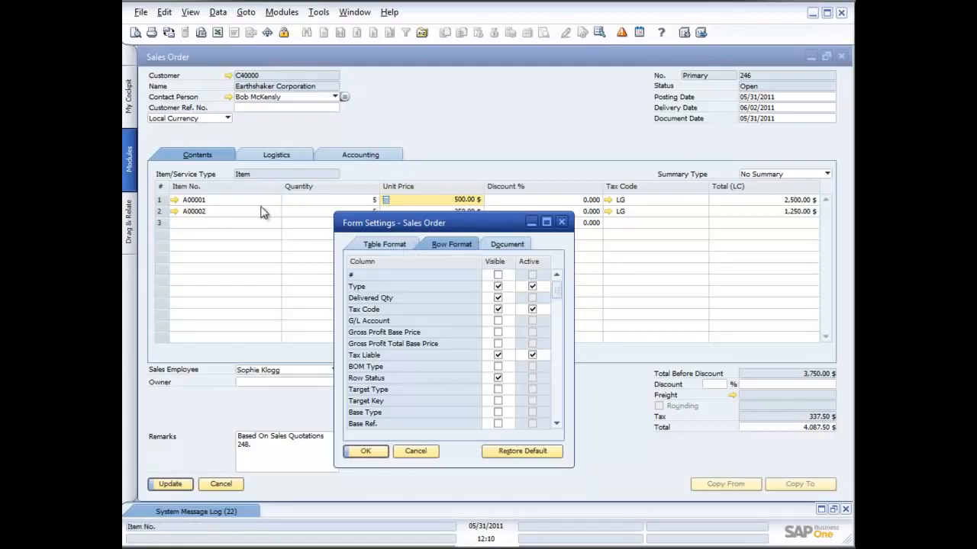
- Make the Whse column visible and active in the table format, place it directly before Unit Price, and apply the settings
{"action": "left_click", "coordinate": [393, 246]}
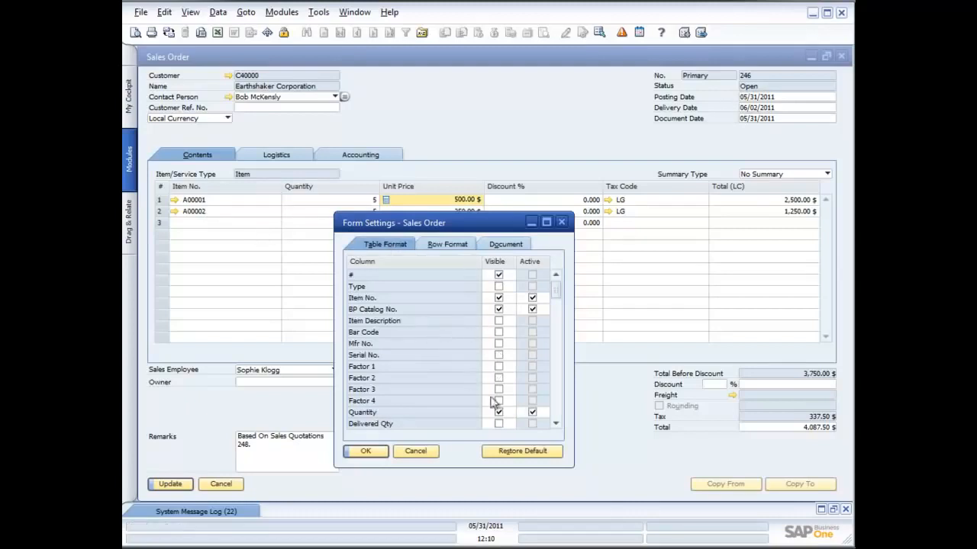
{"action": "left_click_drag", "start_coordinate": [557, 425], "coordinate": [557, 426]}
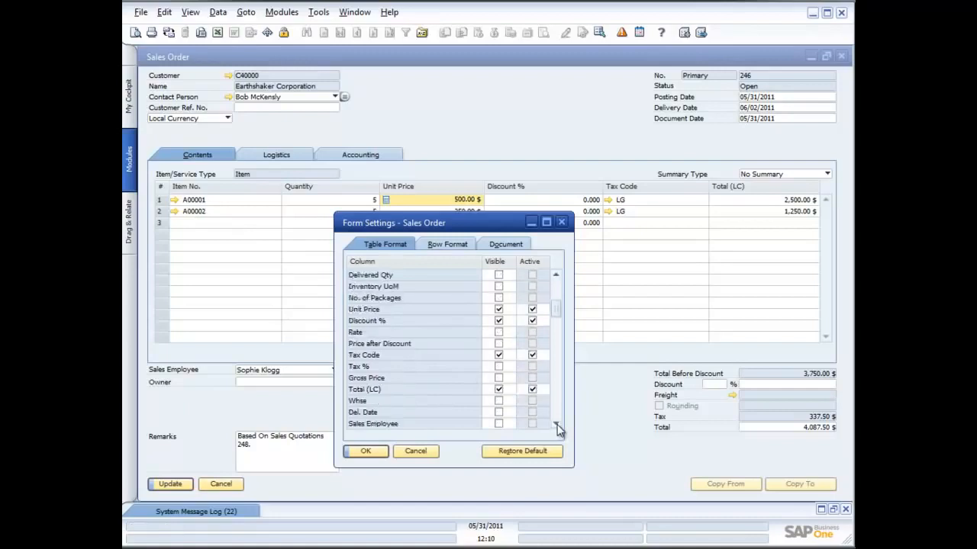
{"action": "left_click", "coordinate": [499, 402]}
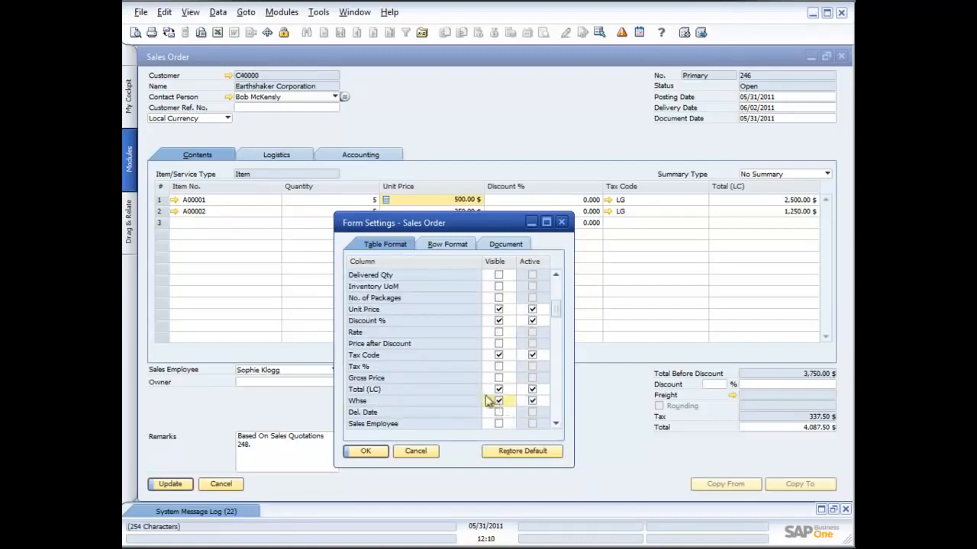
{"action": "left_click", "coordinate": [534, 404]}
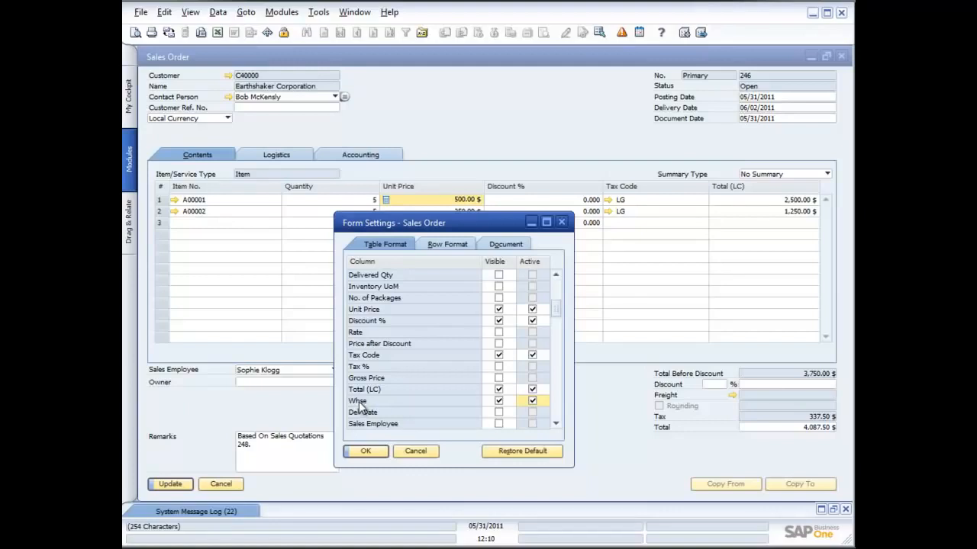
{"action": "left_click_drag", "start_coordinate": [361, 404], "coordinate": [363, 310]}
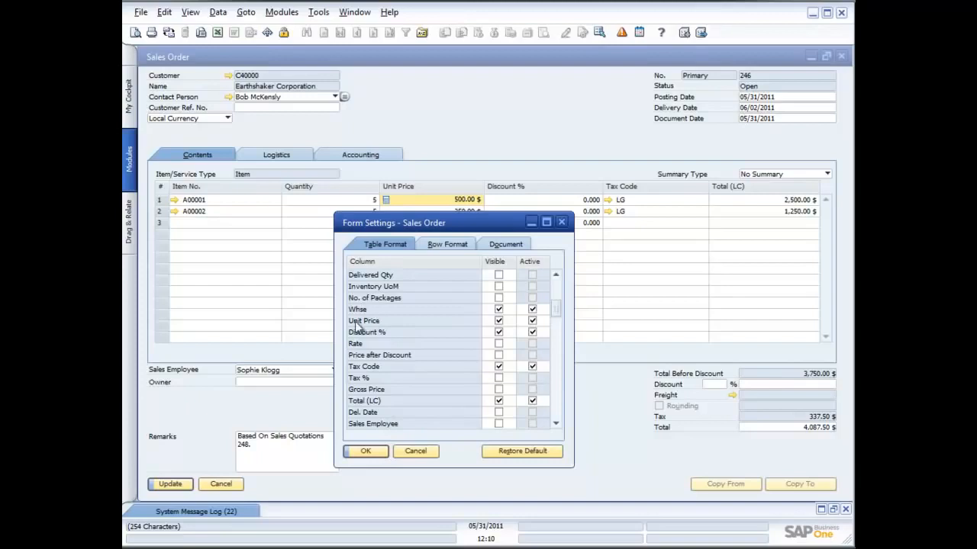
{"action": "left_click", "coordinate": [369, 450]}
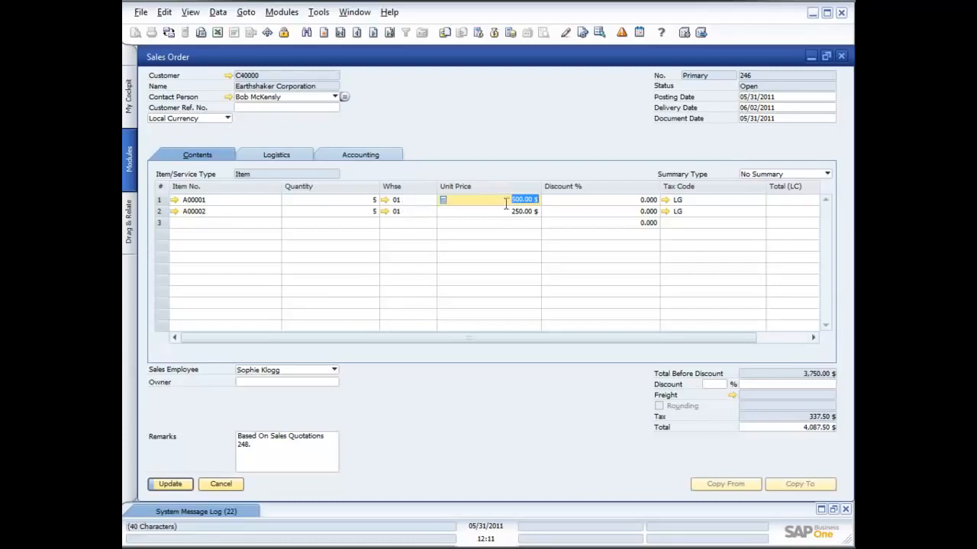
- View item A00001's stock by warehouse from the first line's Whse cell and cancel without choosing a warehouse
{"action": "left_click", "coordinate": [429, 203]}
{"action": "left_click", "coordinate": [430, 203]}
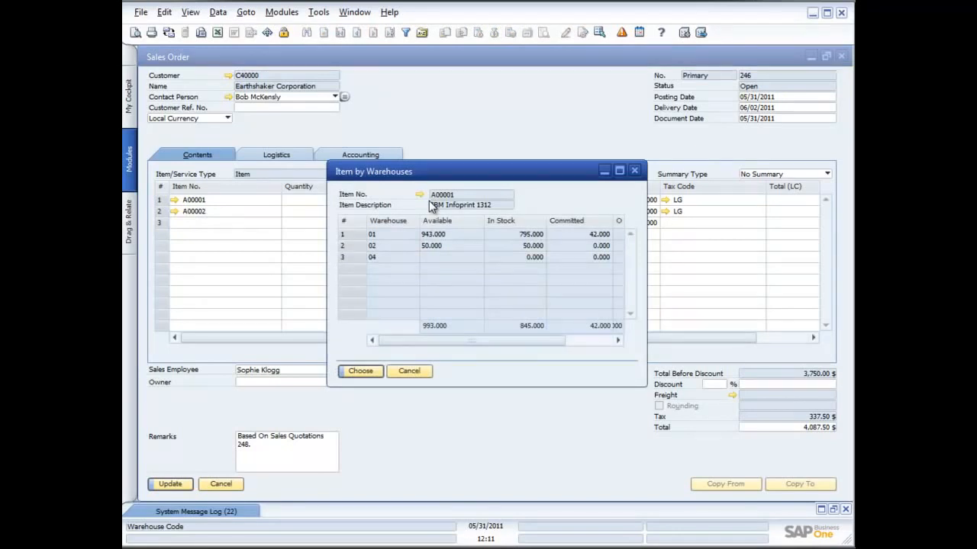
{"action": "left_click", "coordinate": [409, 370]}
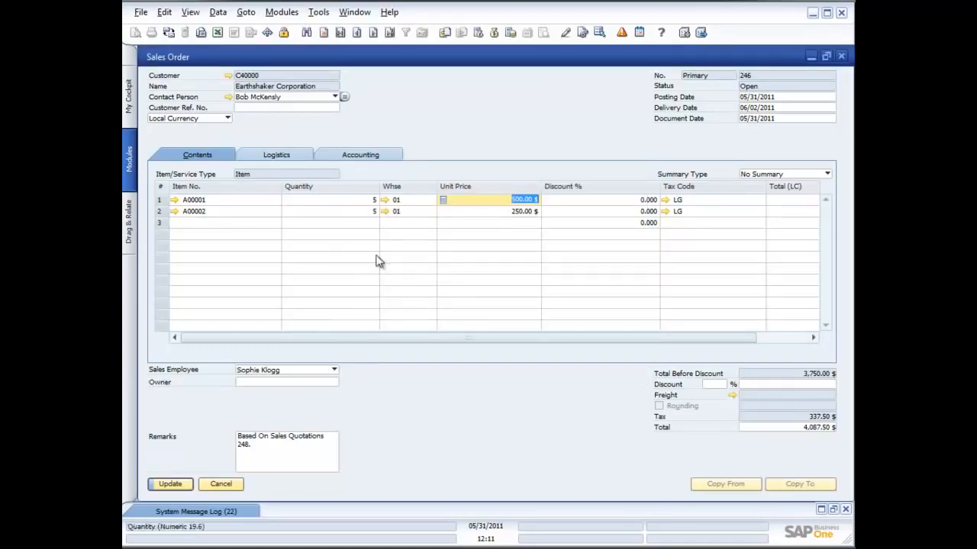
- Save the updated sales order and close its order confirmation print preview
{"action": "left_click", "coordinate": [169, 485]}
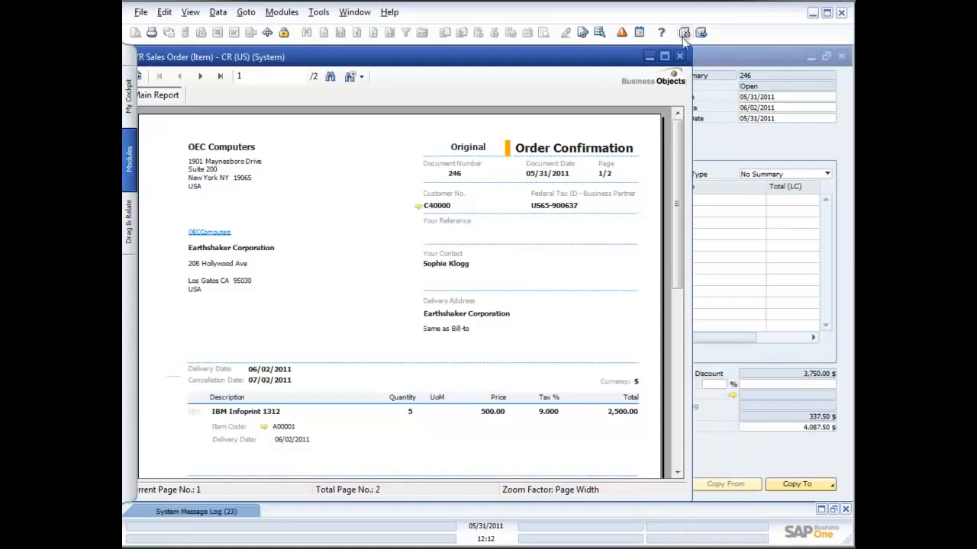
{"action": "left_click", "coordinate": [679, 56]}
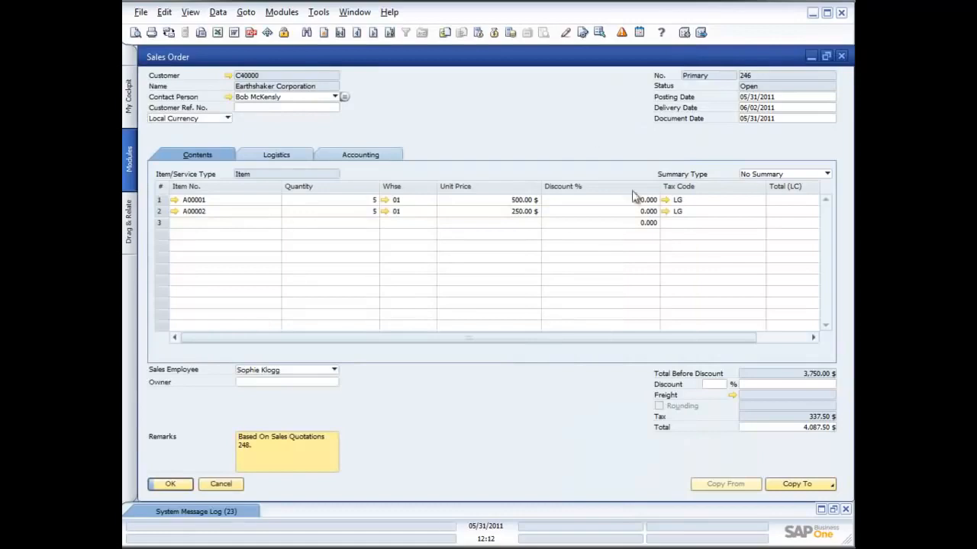
- Copy the sales order to a delivery and add the delivery, accepting that it can no longer be changed
{"action": "left_click", "coordinate": [801, 485]}
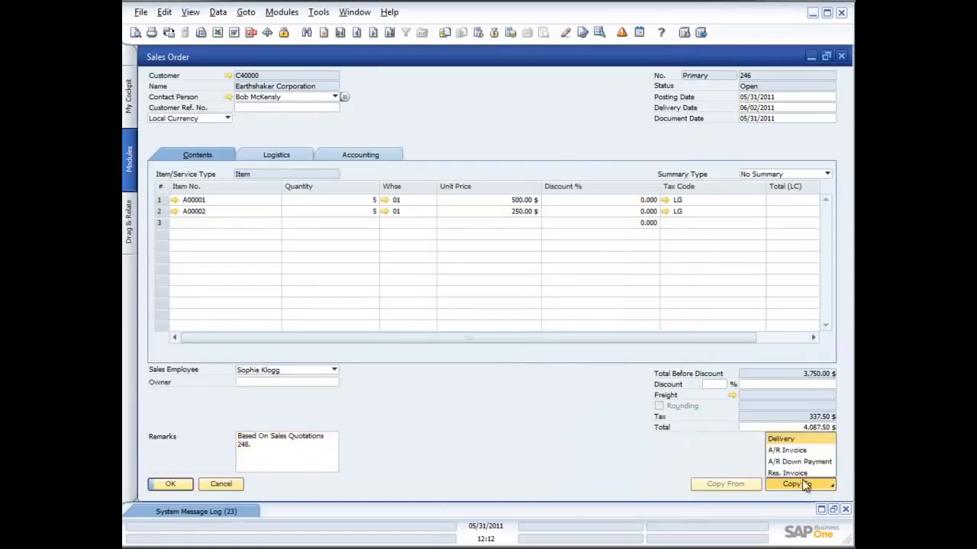
{"action": "left_click", "coordinate": [786, 439]}
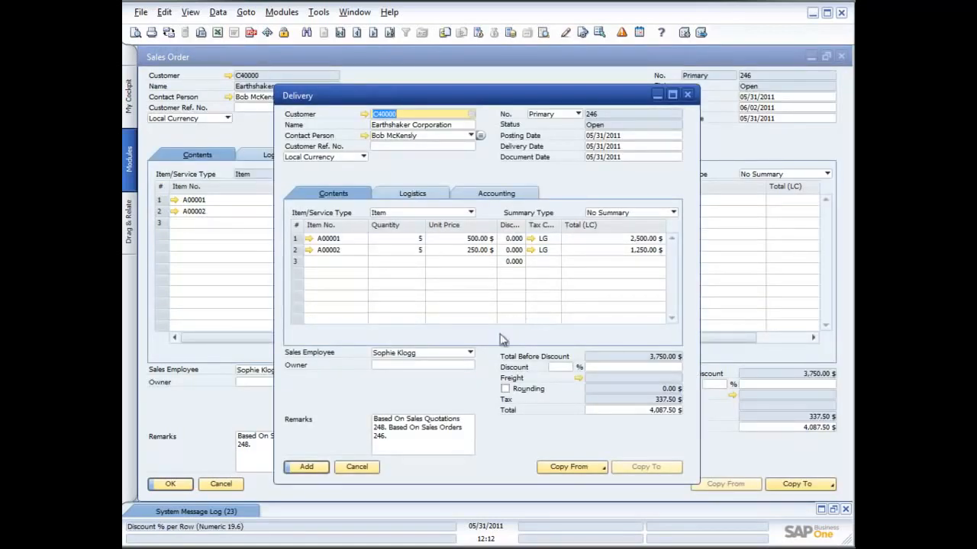
{"action": "left_click", "coordinate": [306, 467]}
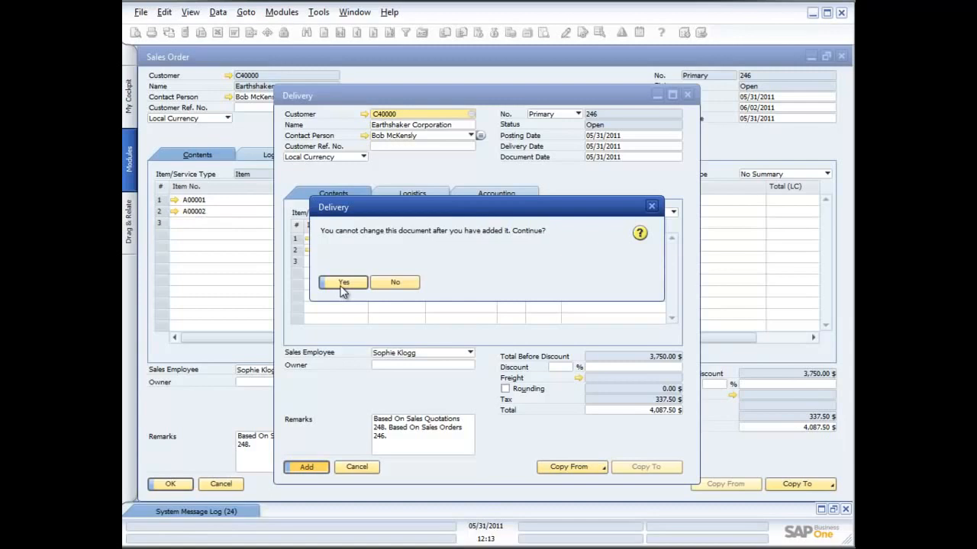
{"action": "left_click", "coordinate": [342, 284]}
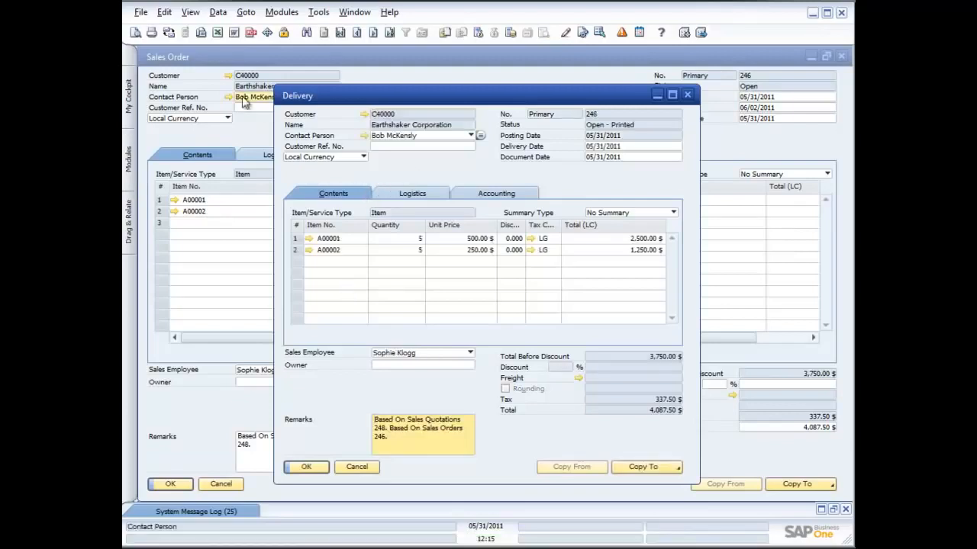
- View the print sequences available for the delivery and cancel without printing
{"action": "left_click", "coordinate": [141, 12]}
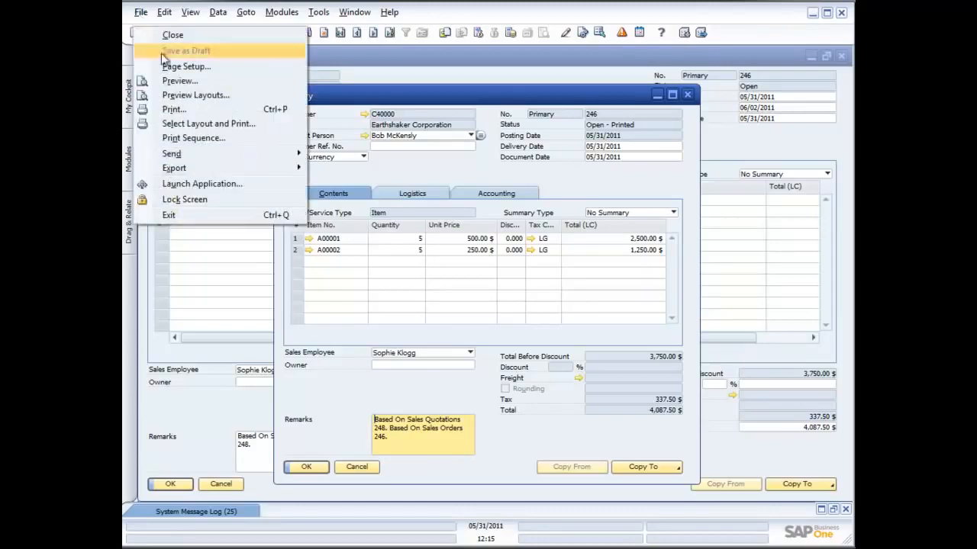
{"action": "left_click", "coordinate": [191, 139]}
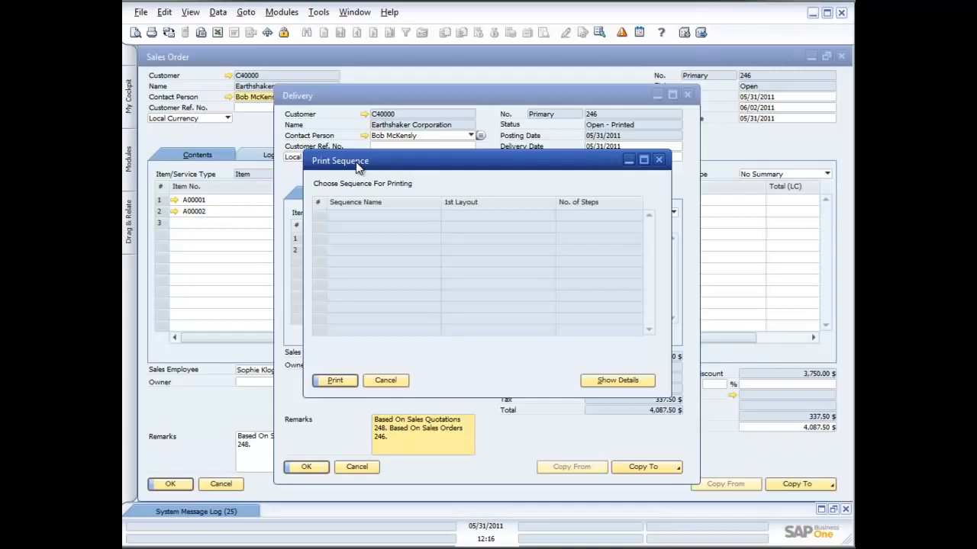
{"action": "left_click", "coordinate": [389, 381]}
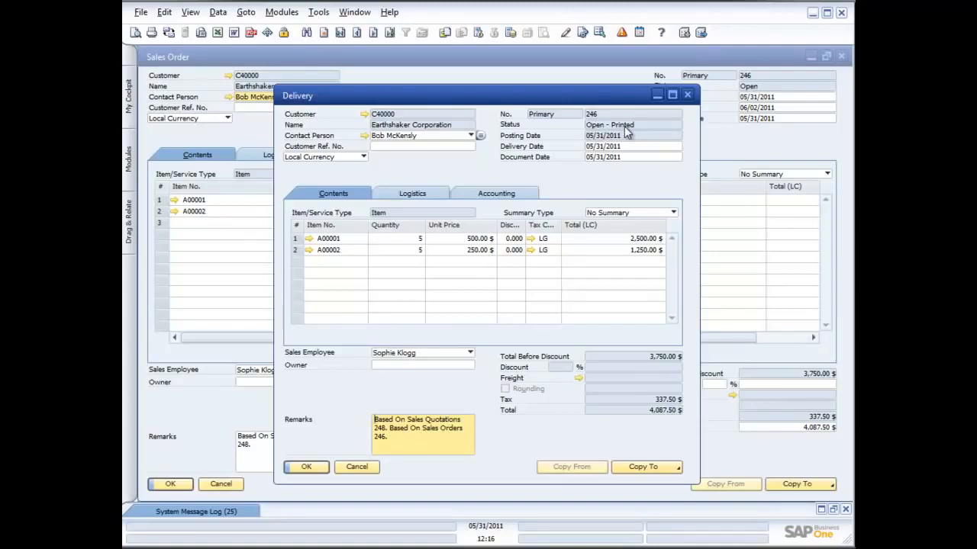
- Copy the delivery to an A/R invoice and move the invoice window higher in the workspace
{"action": "left_click", "coordinate": [664, 467]}
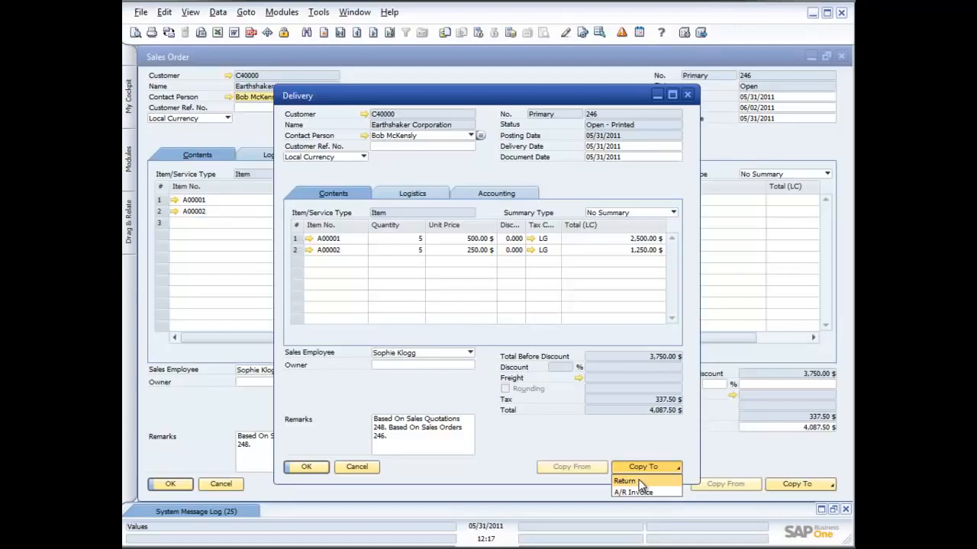
{"action": "left_click", "coordinate": [636, 490]}
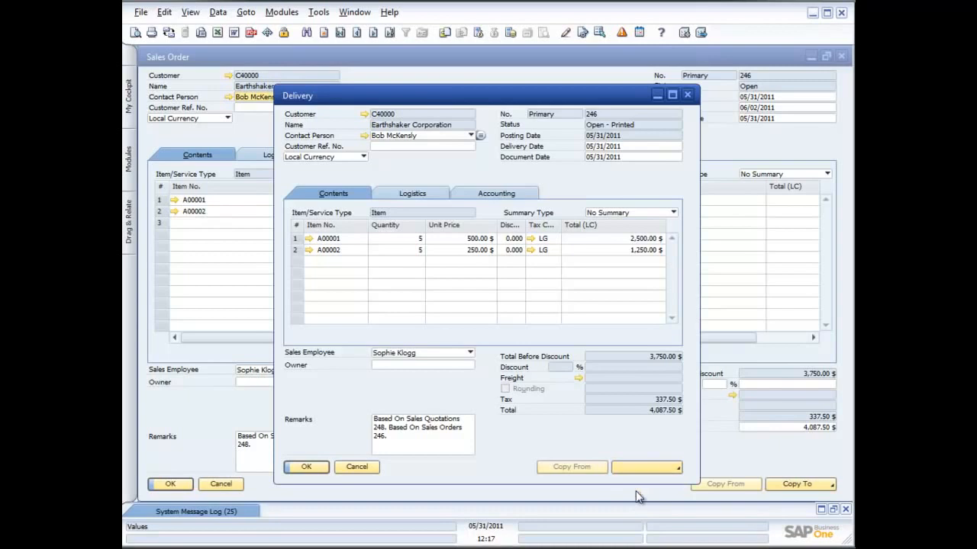
{"action": "left_click_drag", "start_coordinate": [516, 105], "coordinate": [356, 53]}
{"action": "left_click_drag", "start_coordinate": [425, 50], "coordinate": [426, 61]}
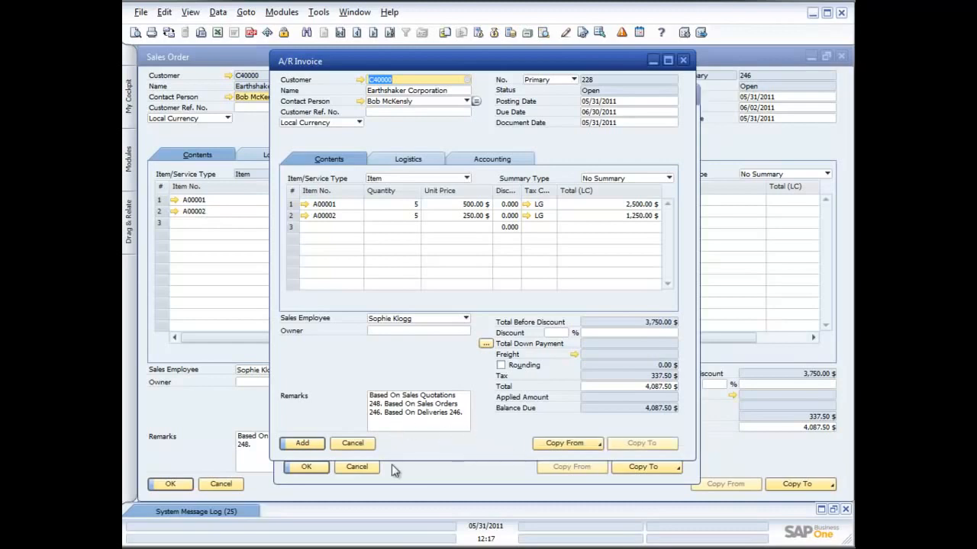
- Back out of adding the A/R invoice, examine its journal entry preview and close the preview
{"action": "left_click", "coordinate": [303, 443]}
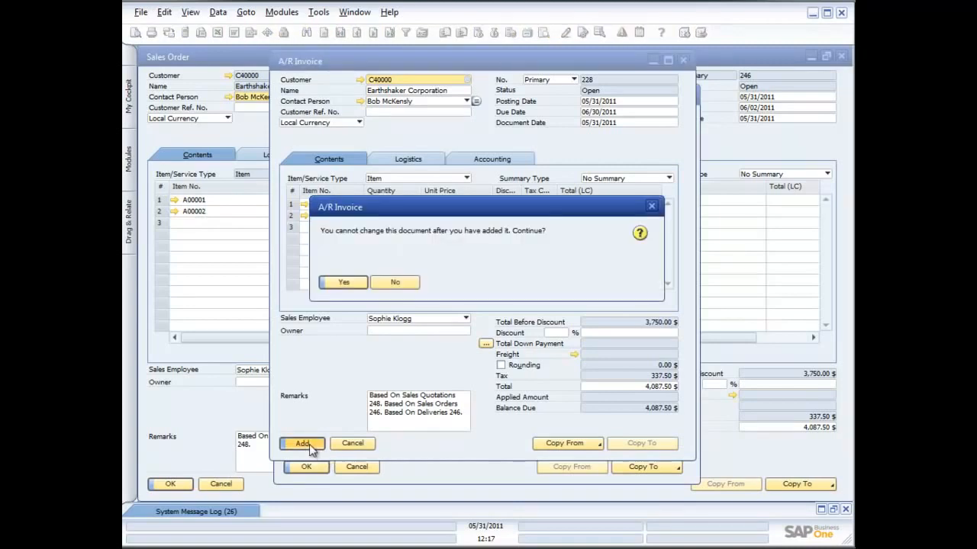
{"action": "left_click", "coordinate": [395, 284]}
{"action": "right_click", "coordinate": [411, 365]}
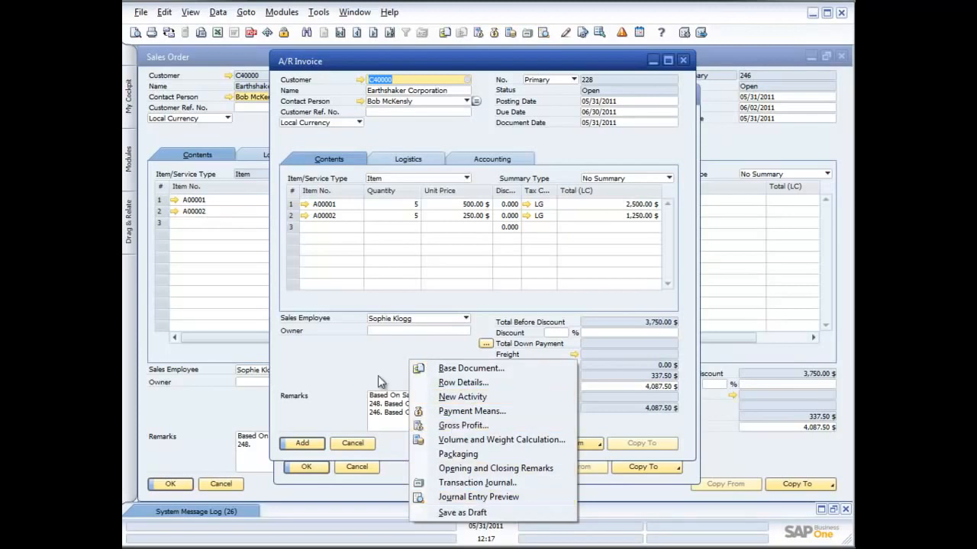
{"action": "left_click", "coordinate": [345, 364]}
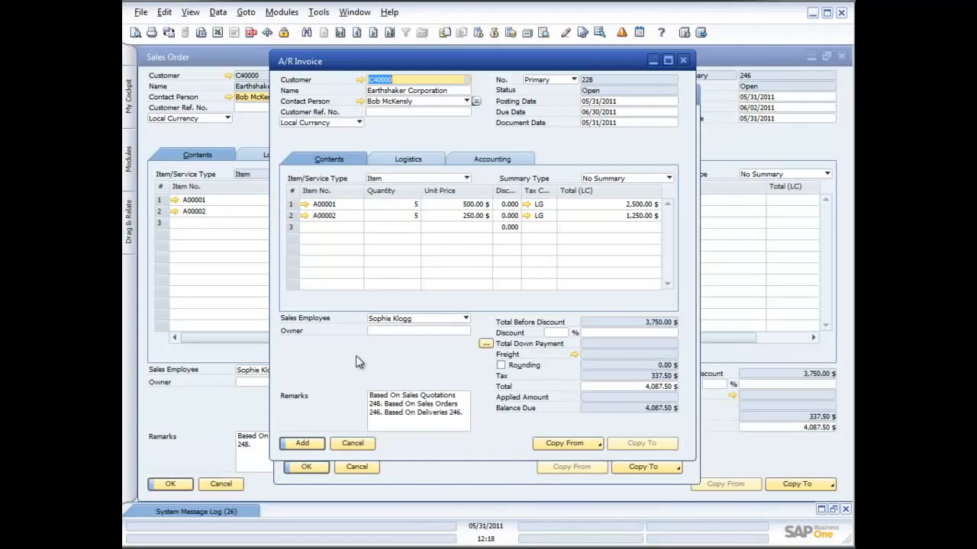
{"action": "right_click", "coordinate": [356, 356]}
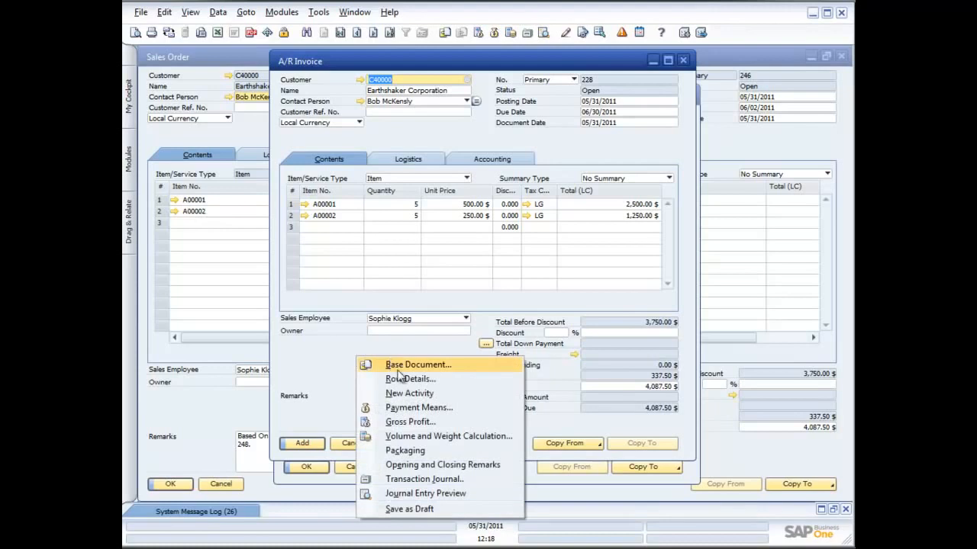
{"action": "left_click", "coordinate": [402, 491]}
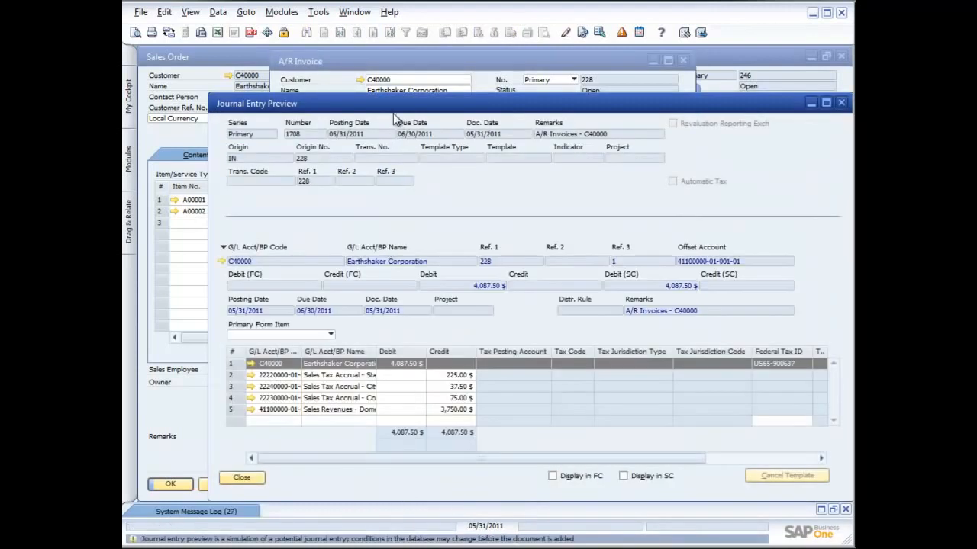
{"action": "left_click_drag", "start_coordinate": [403, 123], "coordinate": [299, 72]}
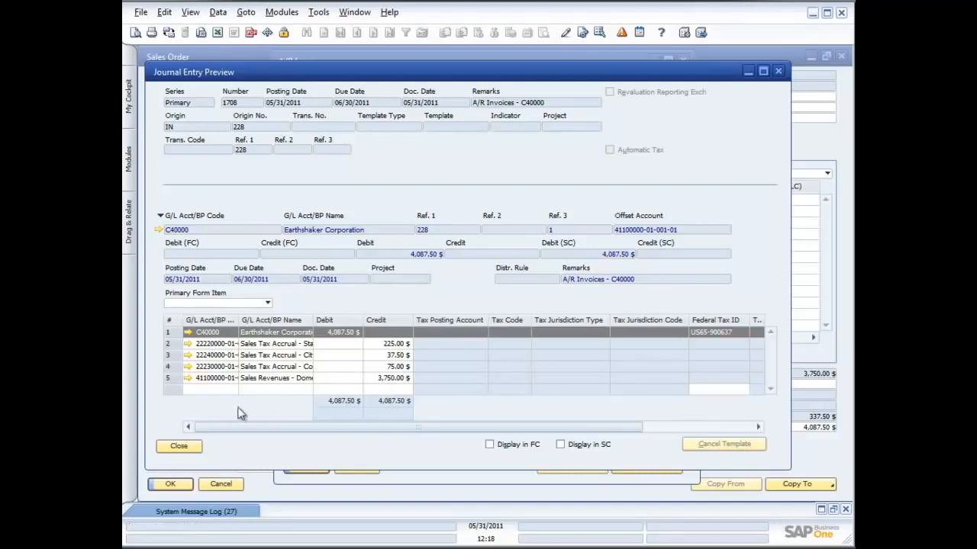
{"action": "left_click", "coordinate": [186, 451]}
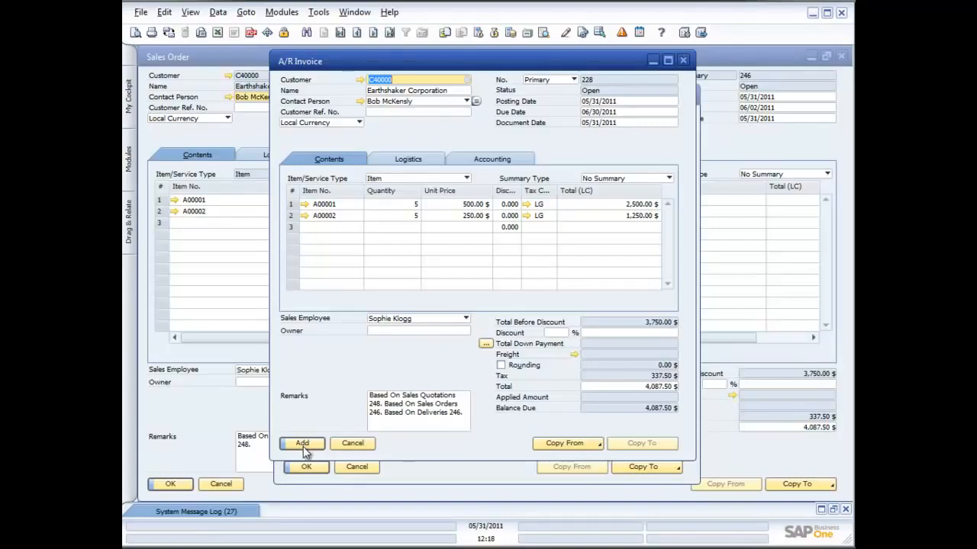
- Add the A/R invoice with confirmation and close the invoice, delivery, sales order and quotation windows
{"action": "left_click", "coordinate": [302, 444]}
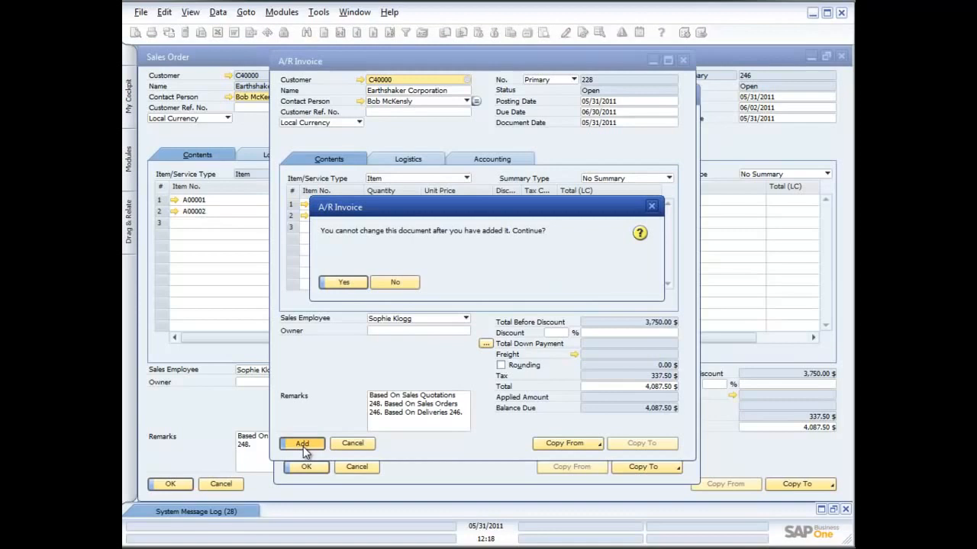
{"action": "left_click", "coordinate": [344, 282]}
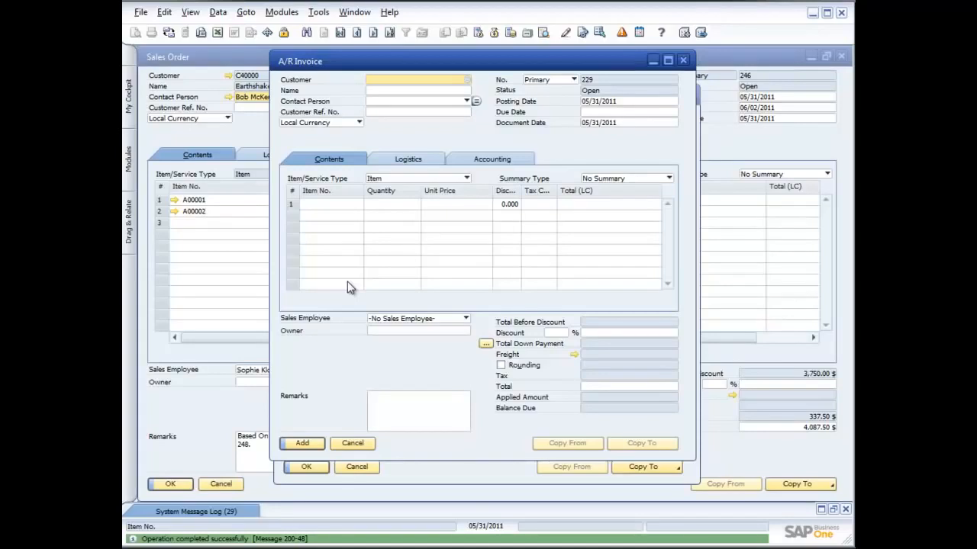
{"action": "left_click", "coordinate": [683, 60]}
{"action": "left_click", "coordinate": [688, 94]}
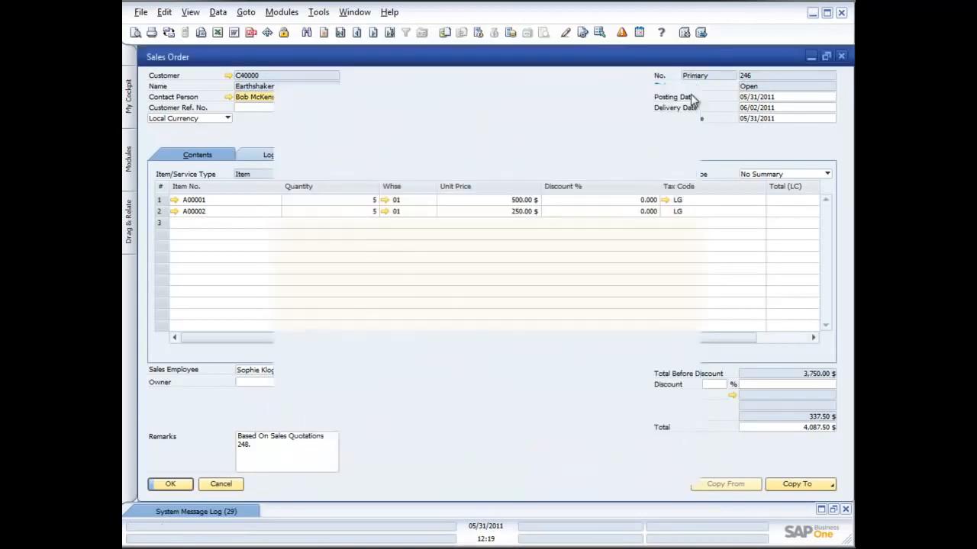
{"action": "left_click", "coordinate": [847, 60]}
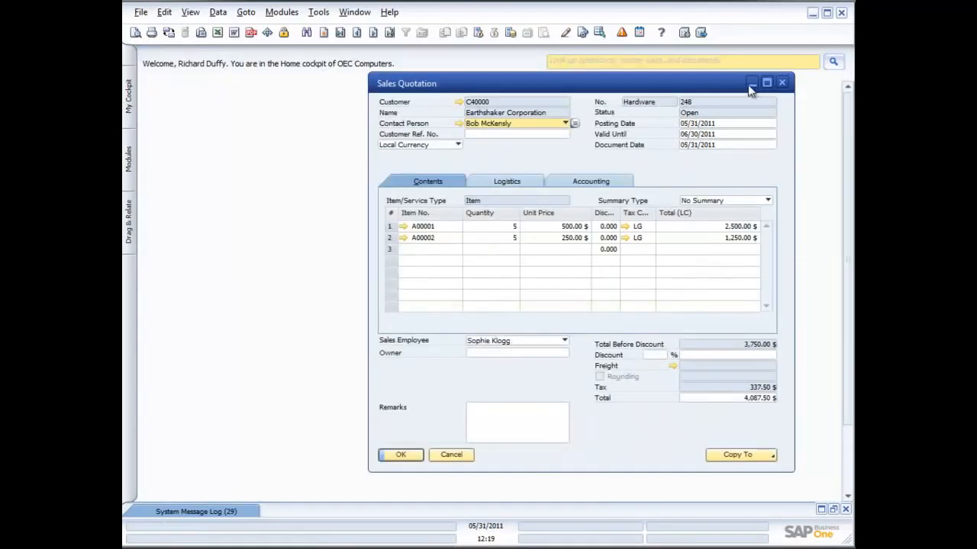
{"action": "left_click", "coordinate": [775, 86]}
- Start the Document Generation Wizard from the Sales - A/R module and proceed to its document generation options
{"action": "left_click", "coordinate": [129, 159]}
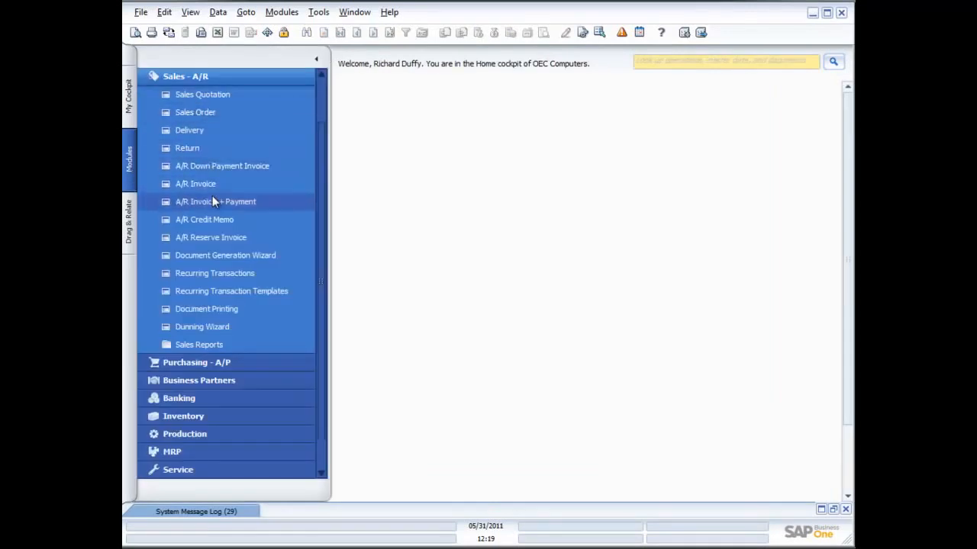
{"action": "left_click", "coordinate": [220, 254]}
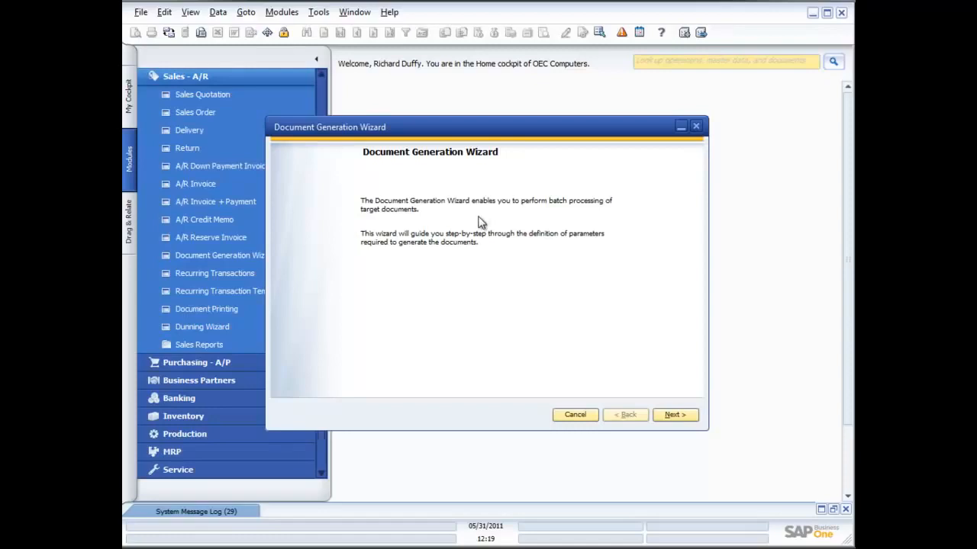
{"action": "left_click", "coordinate": [685, 417]}
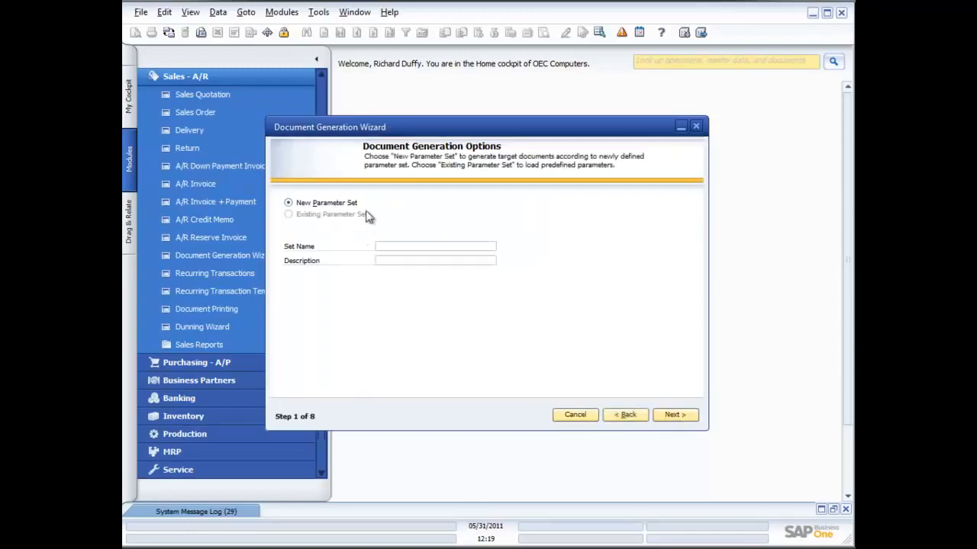
- Name the new parameter set "Default SO Gen.", describe it as "Use this to generate Sales orders", and continue to the target document settings
{"action": "left_click", "coordinate": [406, 244]}
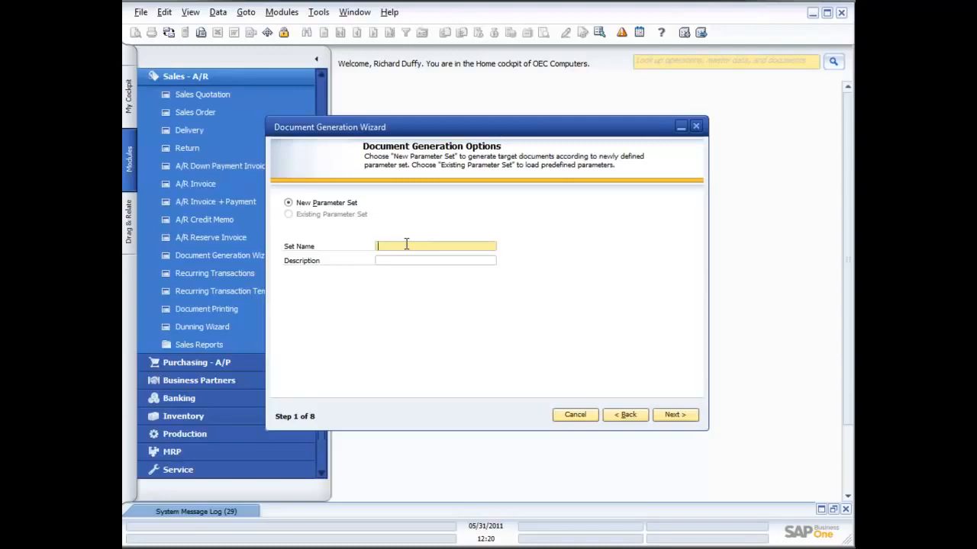
{"action": "type", "text": "Default SO Generatio"}
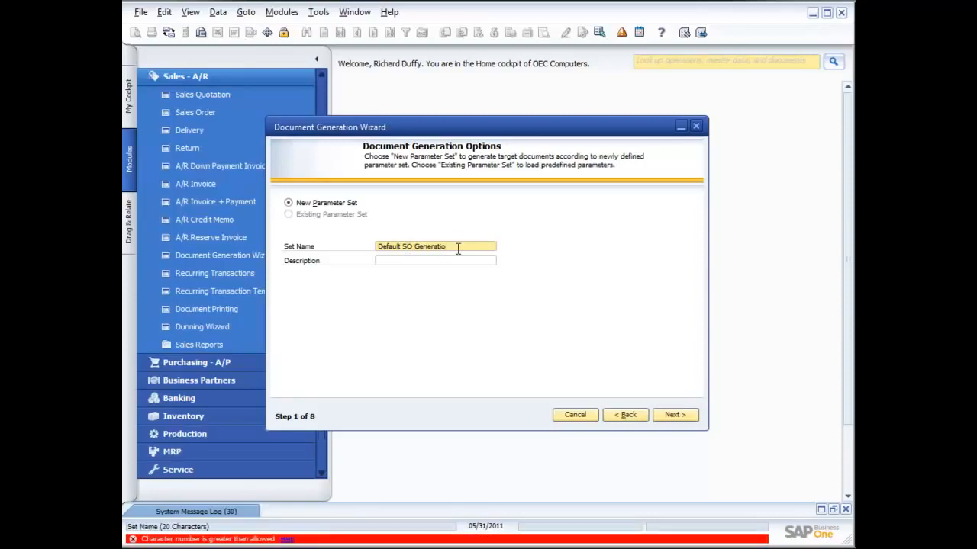
{"action": "key", "text": "BackSpace"}
{"action": "key", "text": "BackSpace"}
{"action": "key", "text": "BackSpace"}
{"action": "key", "text": "BackSpace"}
{"action": "key", "text": "BackSpace"}
{"action": "key", "text": "BackSpace"}
{"action": "type", "text": "."}
{"action": "key", "text": "Tab"}
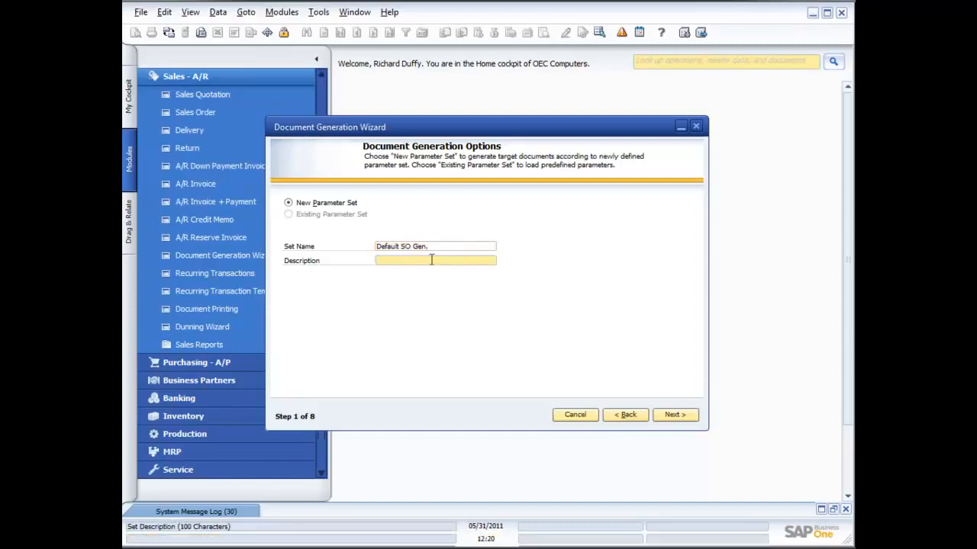
{"action": "type", "text": "Use this to generate Sales orders"}
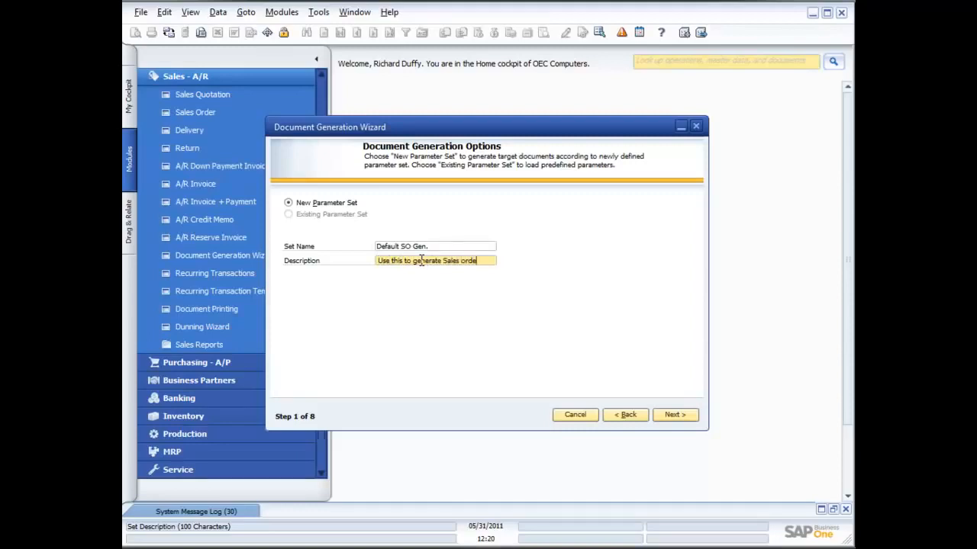
{"action": "left_click", "coordinate": [676, 419]}
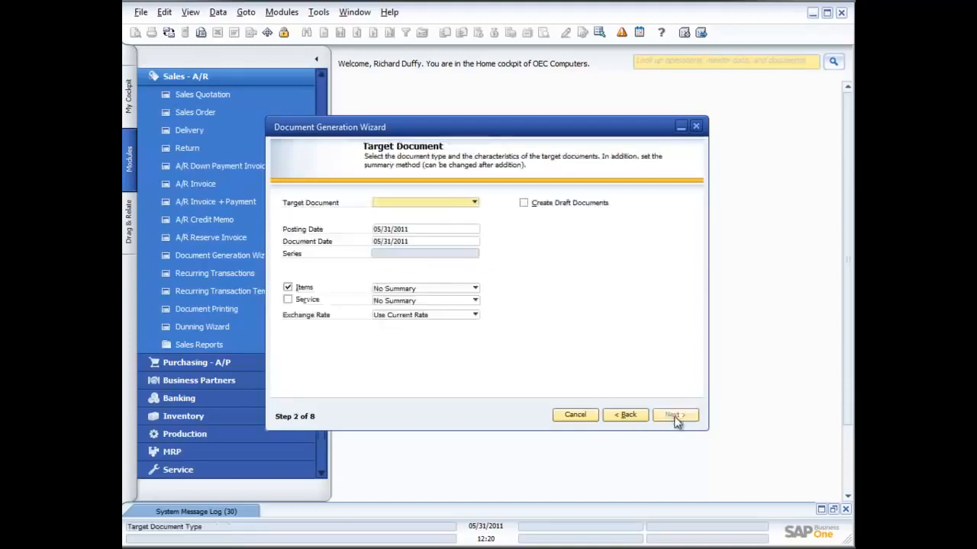
- Set the target document to Sales Order, Items to No Summary, and the exchange rate to Use Base Doc. and Row Rate
{"action": "left_click", "coordinate": [474, 204]}
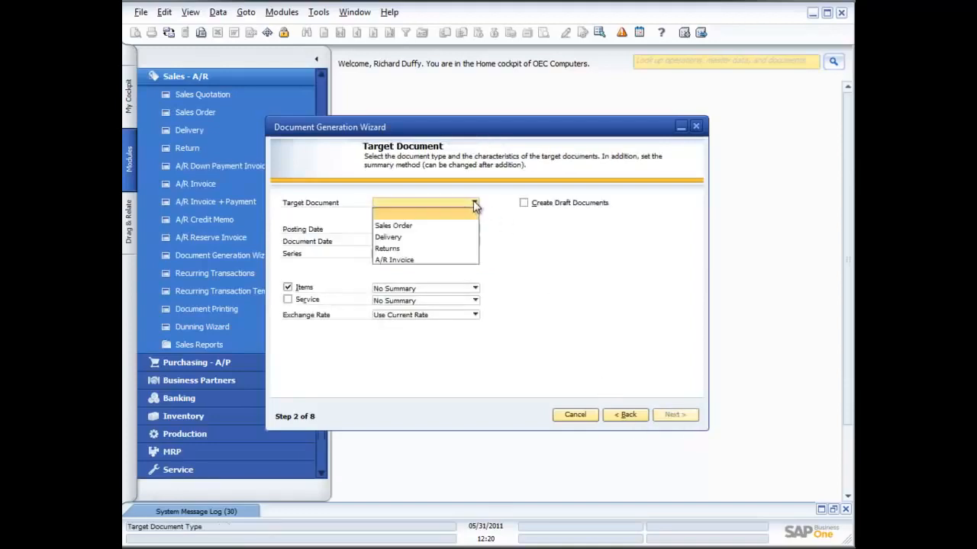
{"action": "left_click", "coordinate": [418, 228]}
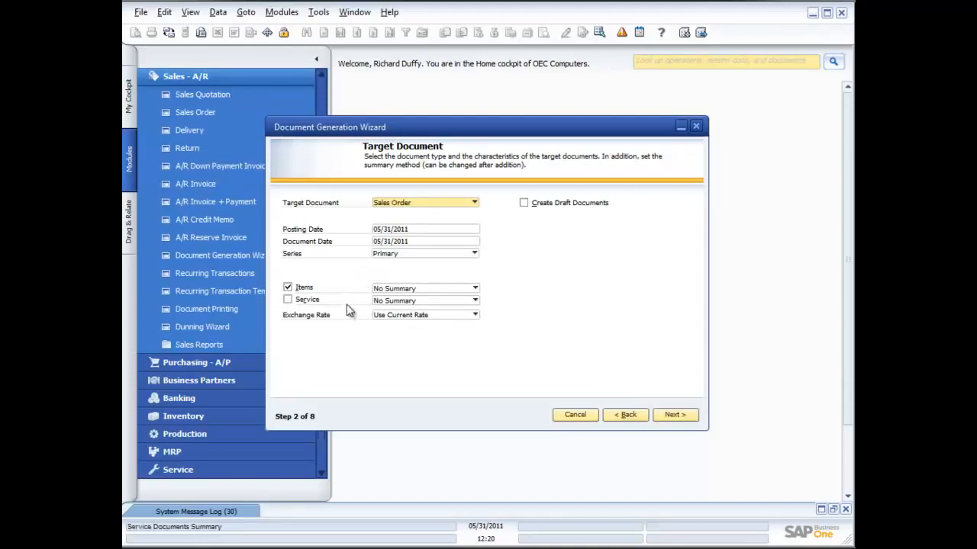
{"action": "left_click", "coordinate": [476, 290]}
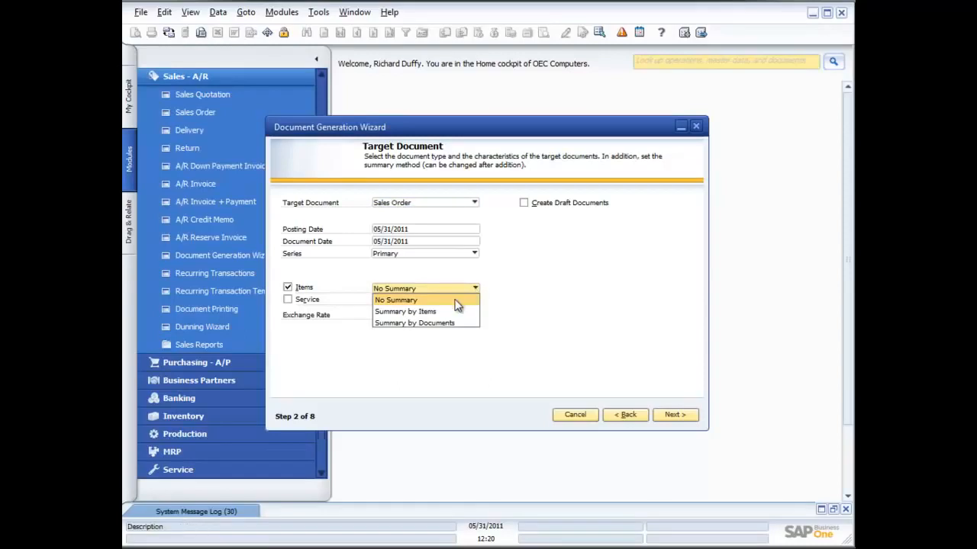
{"action": "left_click", "coordinate": [455, 301]}
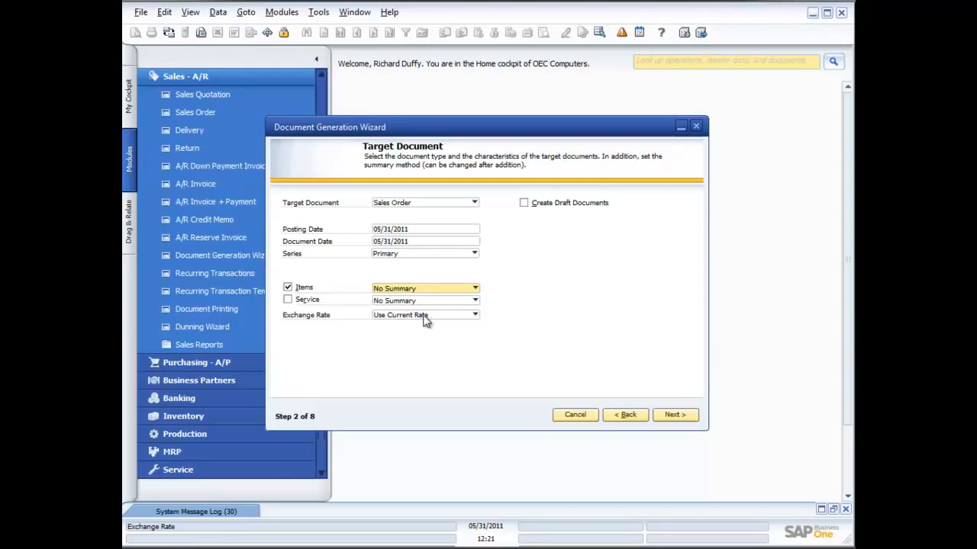
{"action": "left_click", "coordinate": [474, 315]}
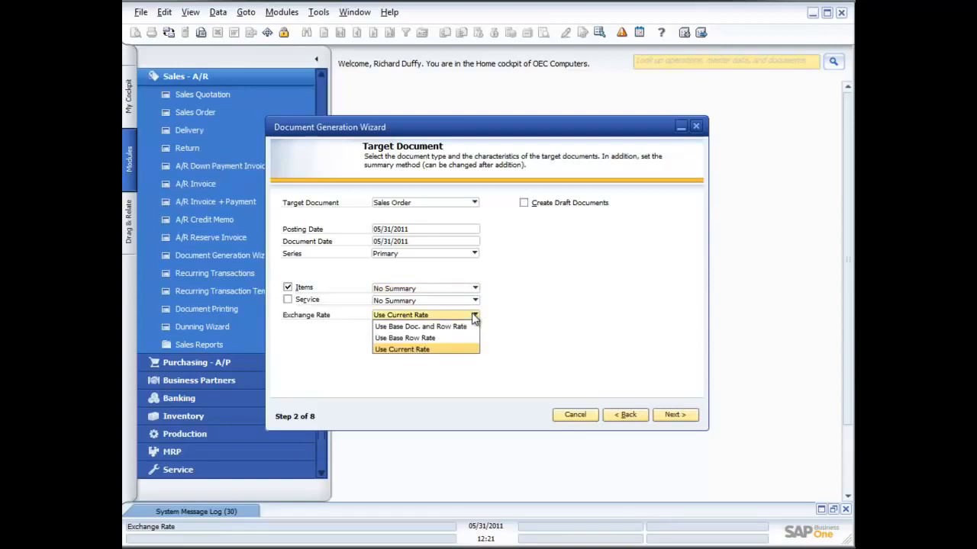
{"action": "left_click", "coordinate": [455, 327]}
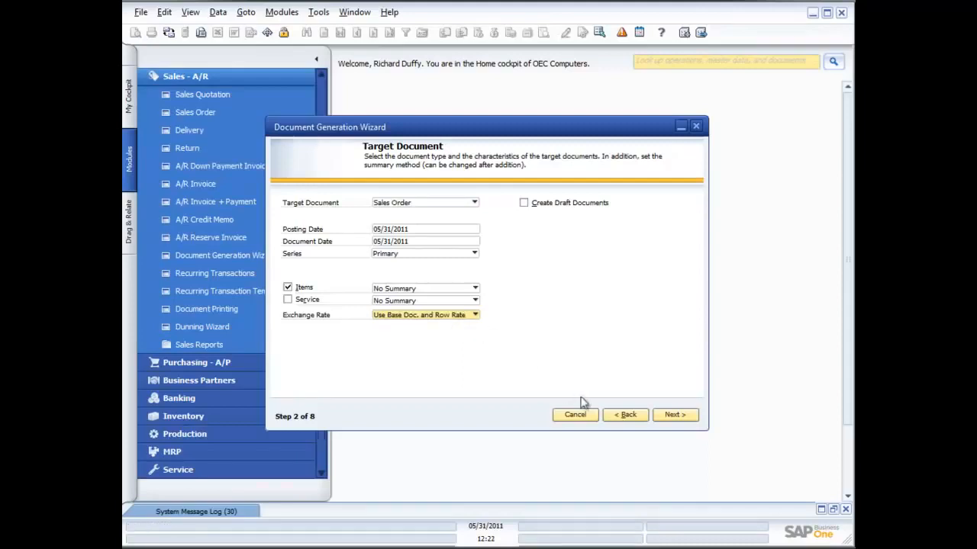
- Proceed from the target document settings to the base document selection, rechecking that Sales Order is the target document
{"action": "left_click", "coordinate": [674, 419]}
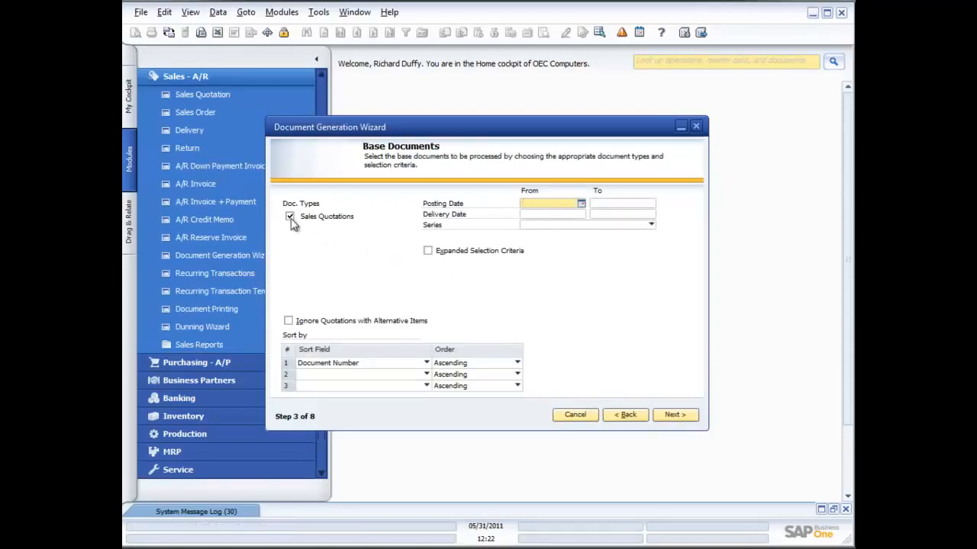
{"action": "left_click", "coordinate": [623, 414]}
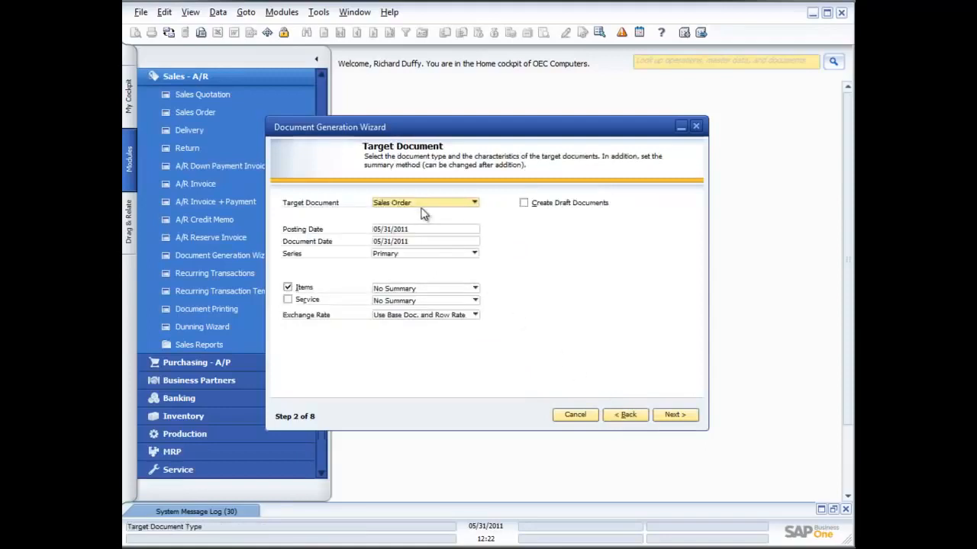
{"action": "left_click", "coordinate": [674, 414]}
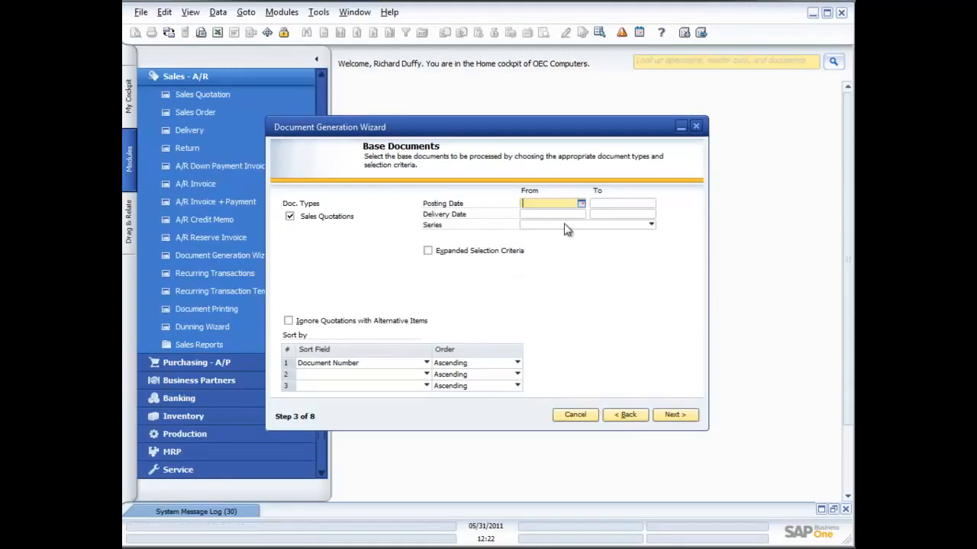
- Examine the fields offered by the expanded selection criteria for the base documents, leaving the criteria disabled
{"action": "left_click", "coordinate": [428, 250]}
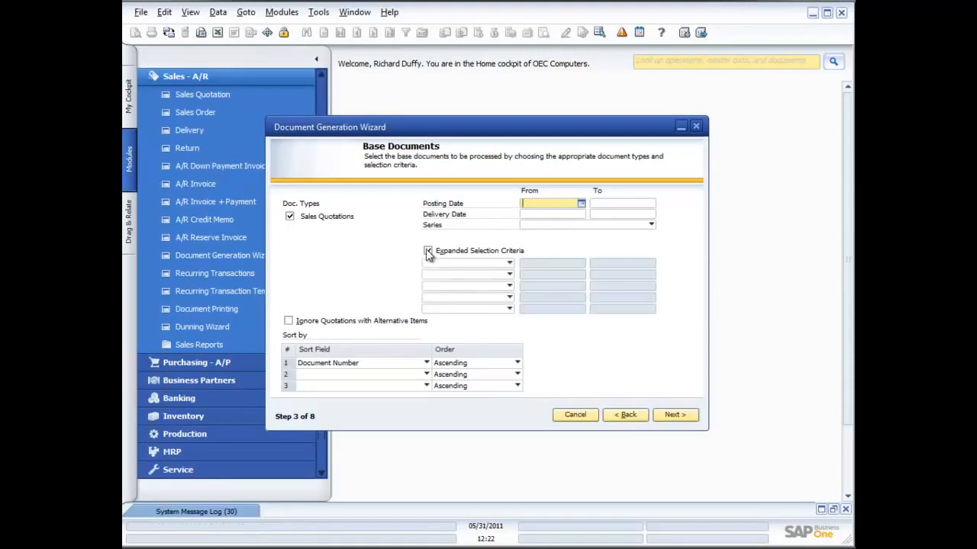
{"action": "left_click", "coordinate": [508, 262]}
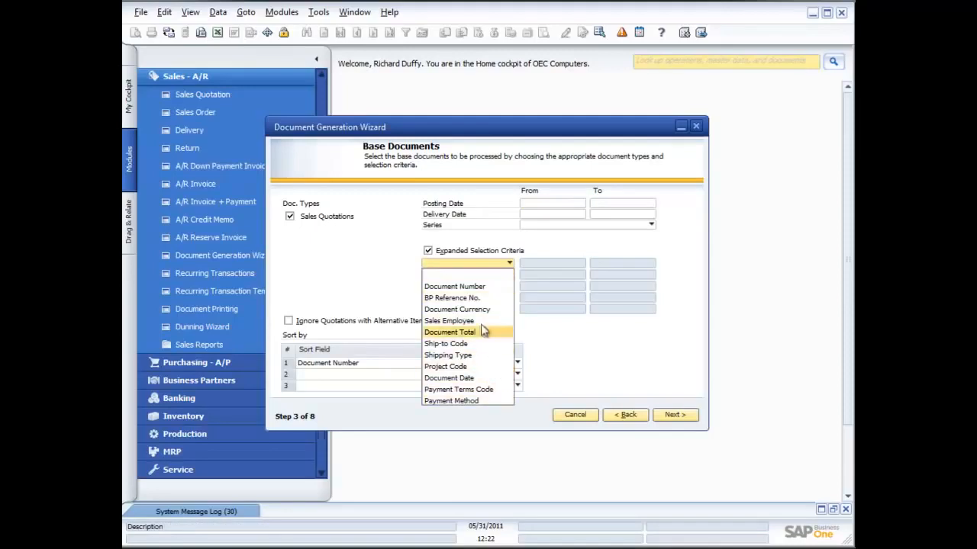
{"action": "left_click", "coordinate": [337, 269]}
{"action": "left_click", "coordinate": [427, 252]}
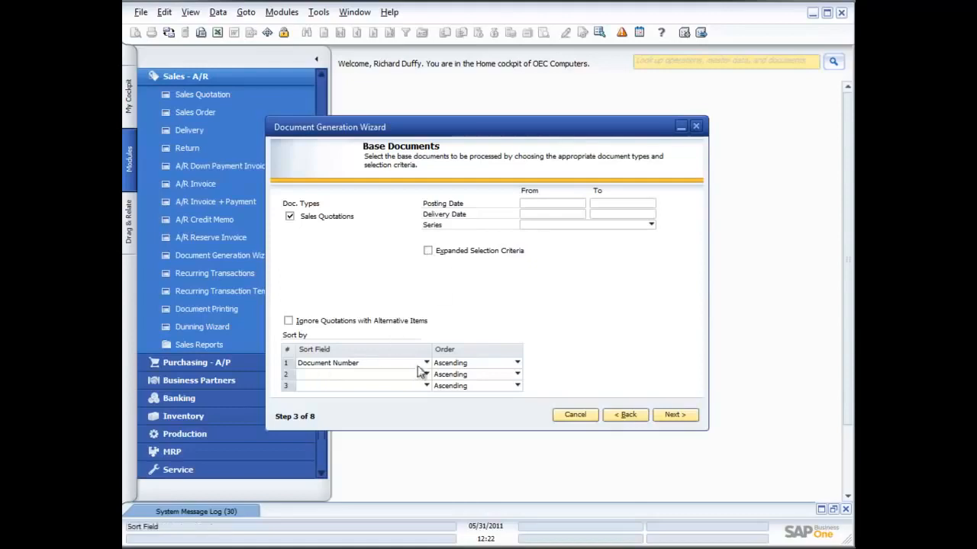
- Proceed to the consolidation options, choose No Consolidation, and continue to the customer selection
{"action": "left_click", "coordinate": [676, 417]}
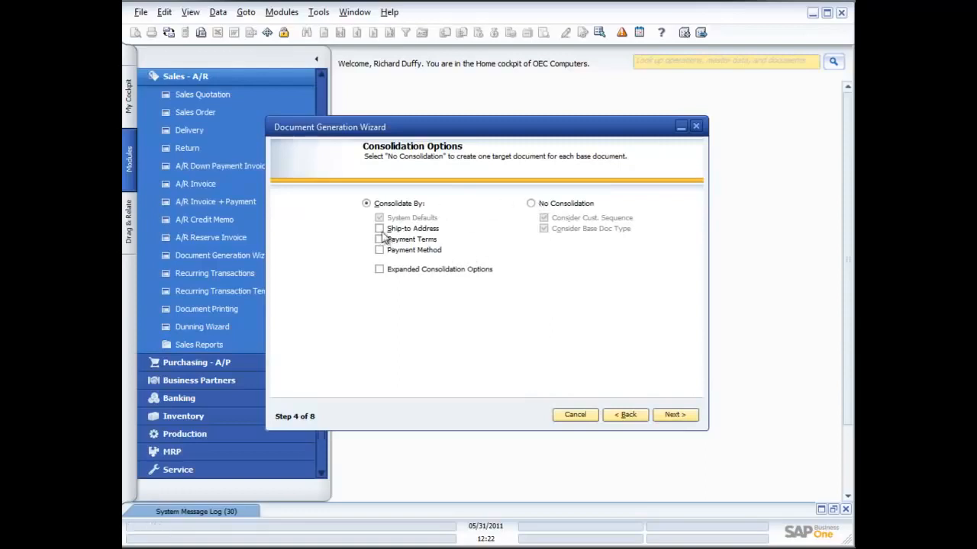
{"action": "left_click", "coordinate": [379, 270]}
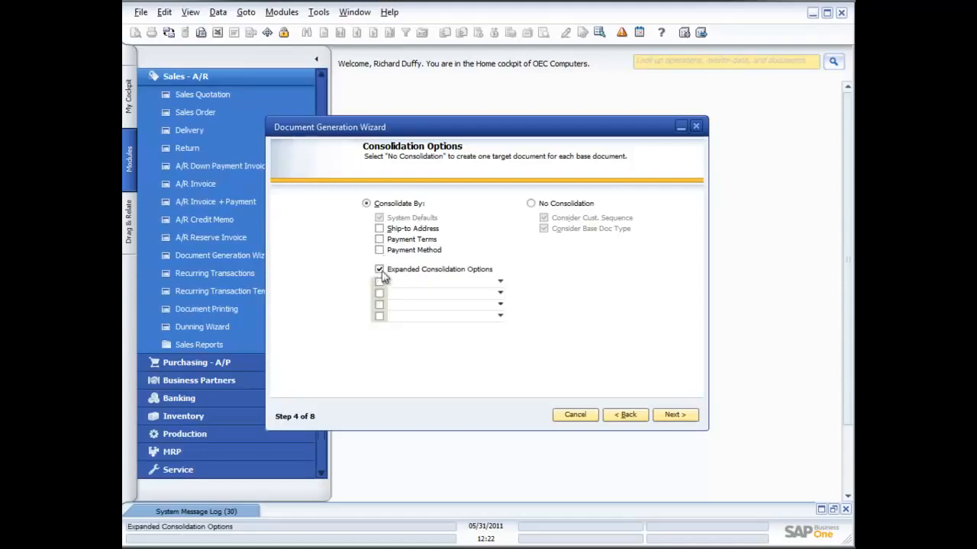
{"action": "left_click", "coordinate": [379, 269]}
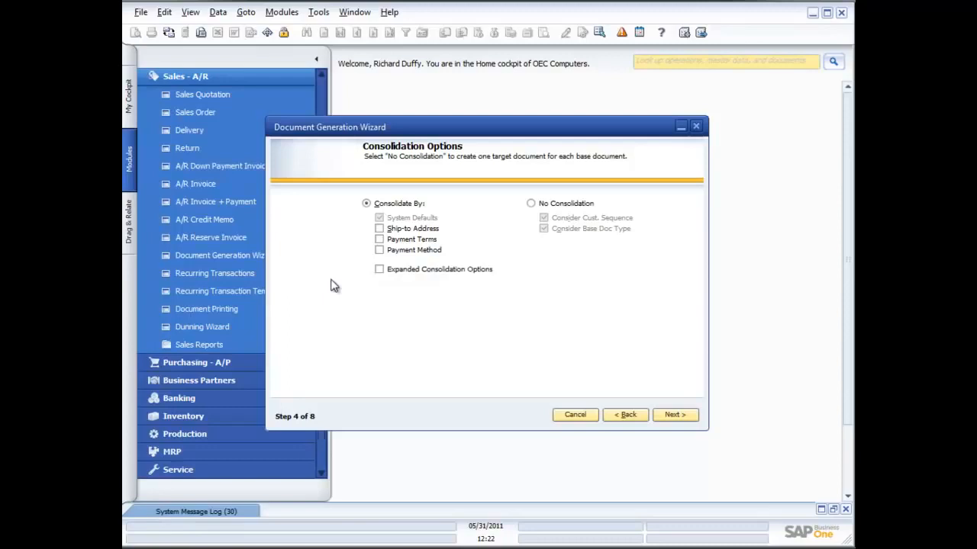
{"action": "left_click", "coordinate": [530, 203]}
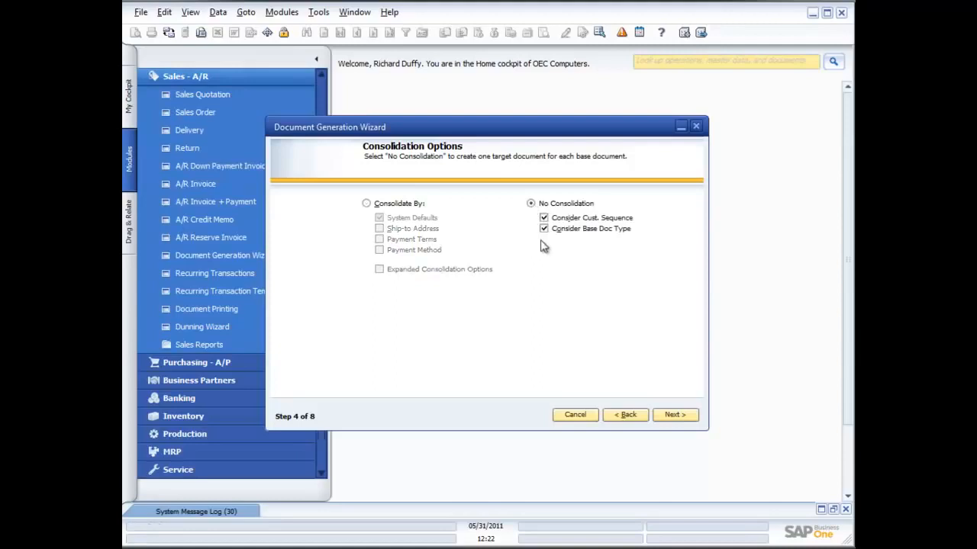
{"action": "left_click", "coordinate": [688, 417]}
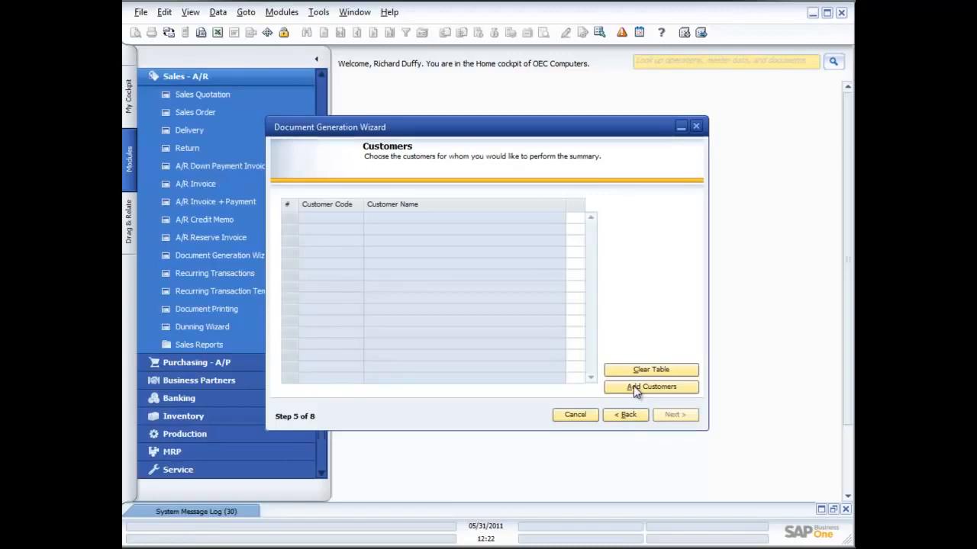
- Add customers from all customer groups without a code range and continue to the messages and alerts settings
{"action": "left_click", "coordinate": [633, 387]}
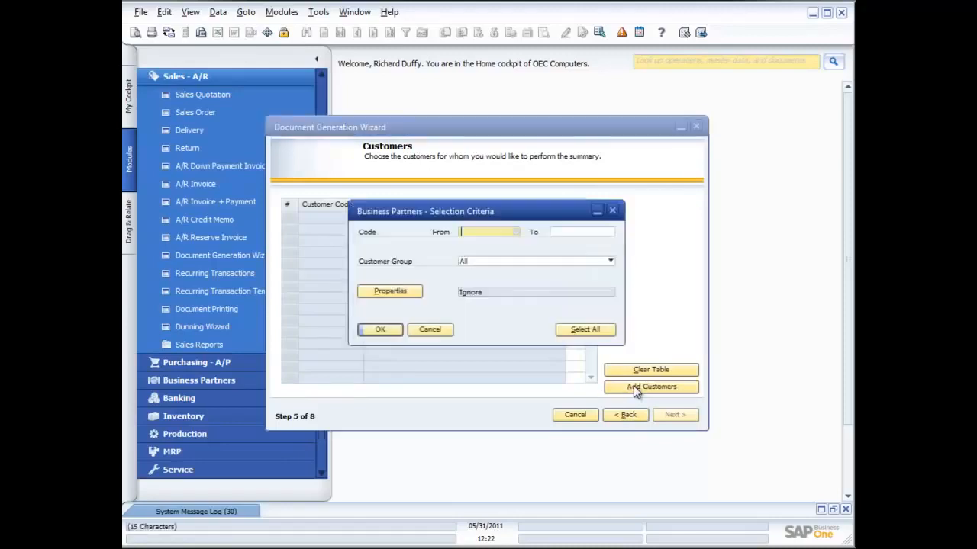
{"action": "left_click", "coordinate": [379, 333]}
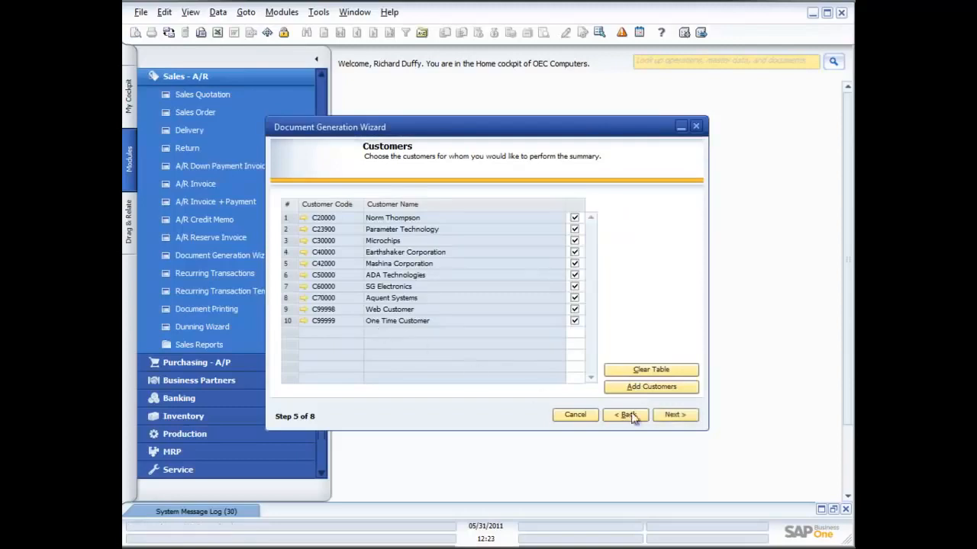
{"action": "left_click", "coordinate": [675, 415]}
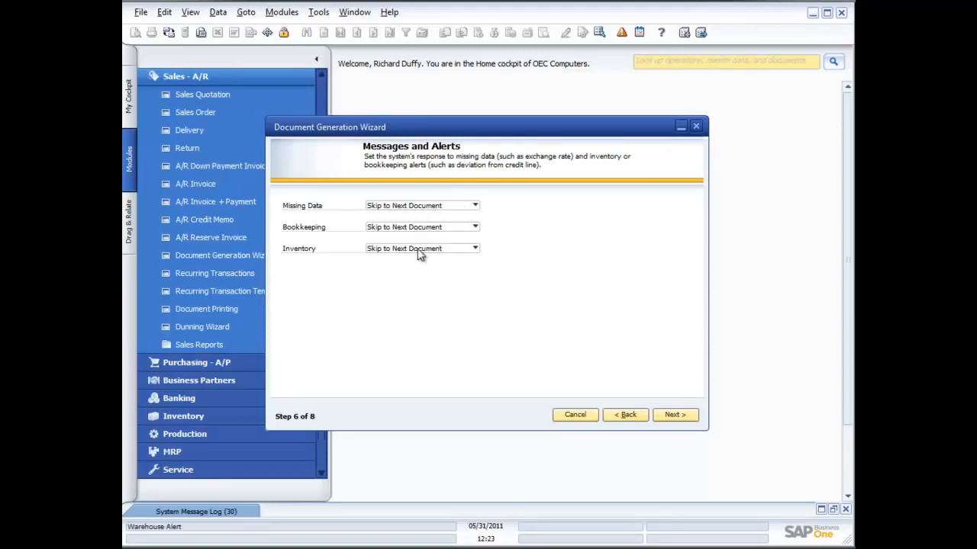
- Review the response options for inventory alerts, keep Skip to Next Document, and continue to the save and execute options
{"action": "left_click", "coordinate": [474, 249]}
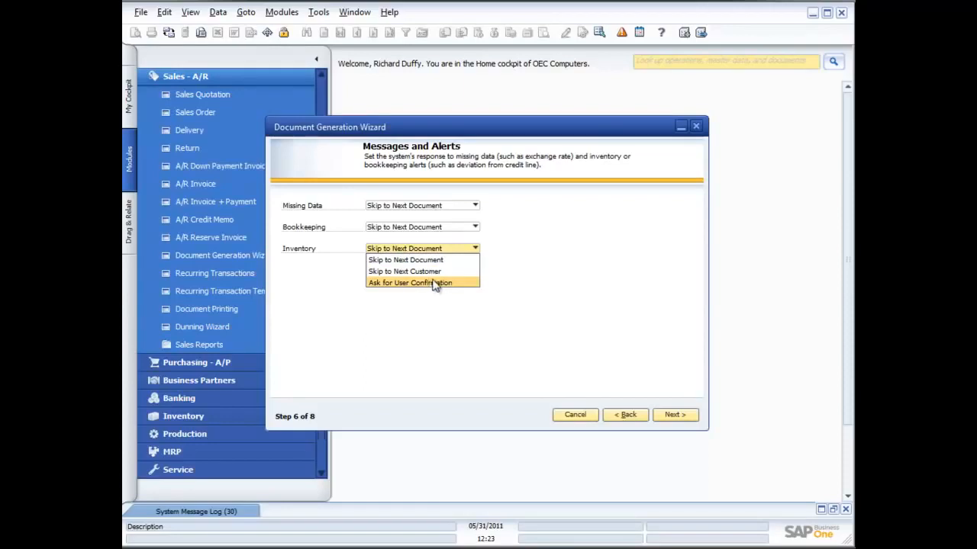
{"action": "left_click", "coordinate": [442, 312]}
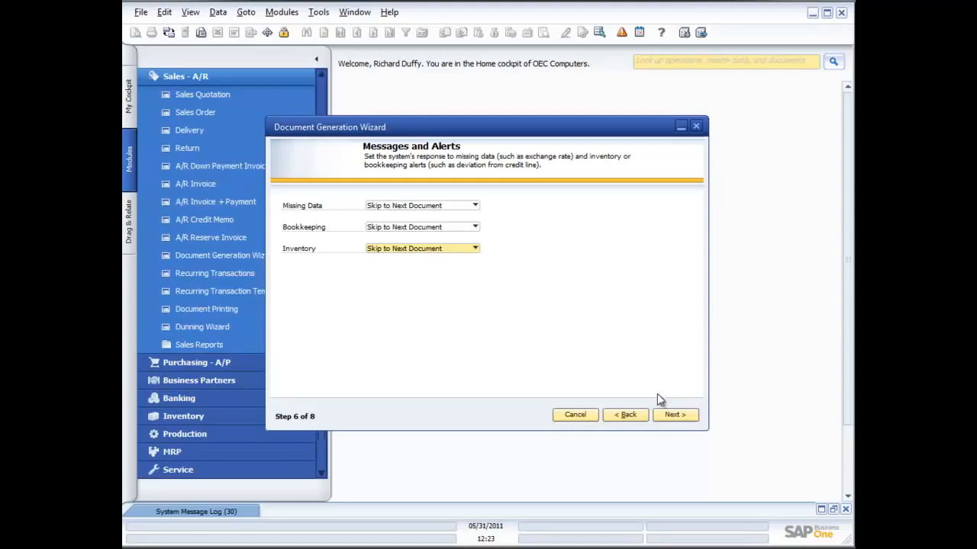
{"action": "left_click", "coordinate": [683, 416]}
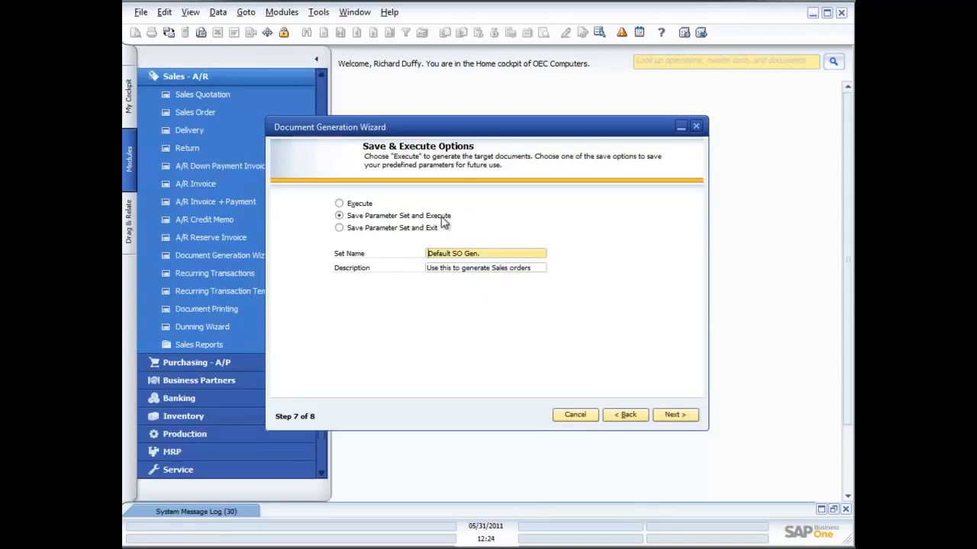
- Choose Save Parameter Set and Exit for the "Default SO Gen." set and finish the wizard
{"action": "left_click", "coordinate": [339, 228]}
{"action": "left_click", "coordinate": [677, 415]}
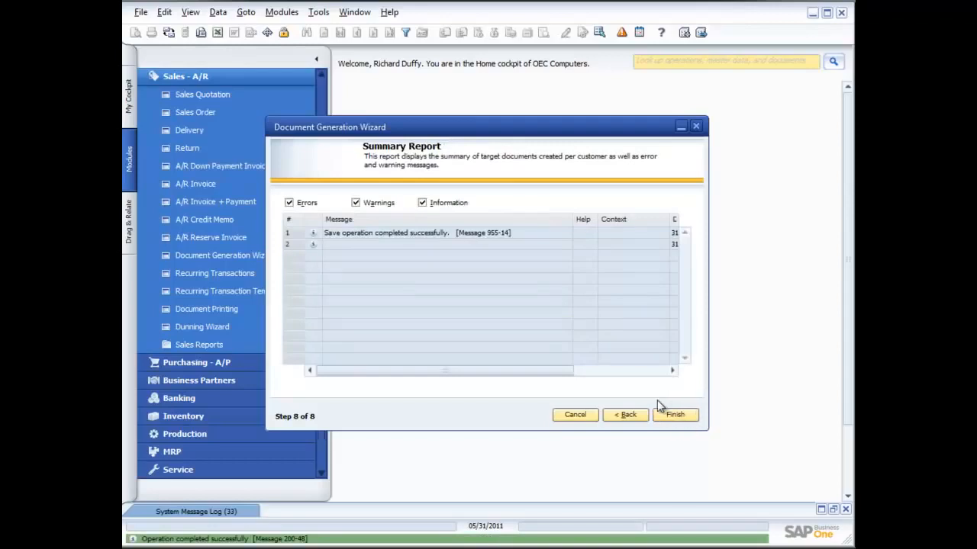
{"action": "left_click", "coordinate": [675, 418]}
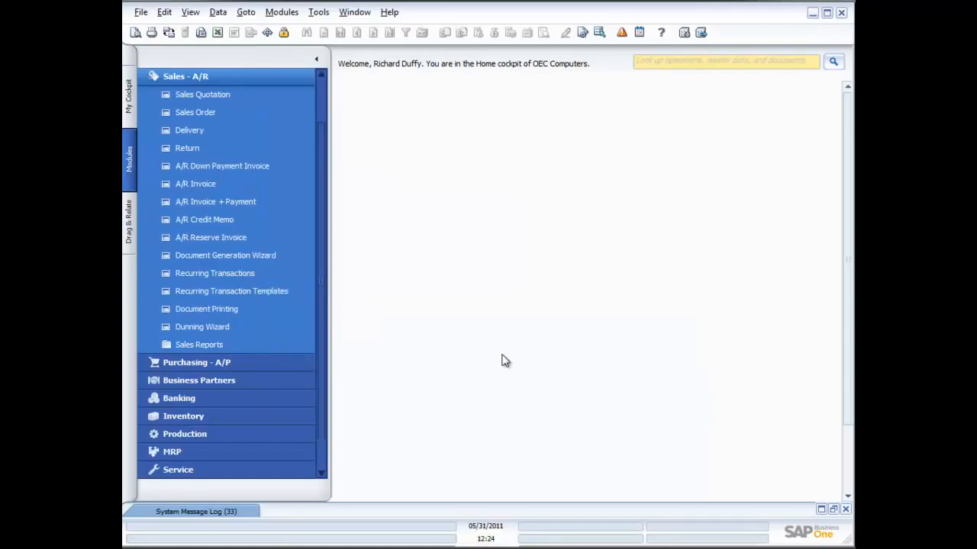
- Restart the Document Generation Wizard and load the existing parameter set "Default SO Gen."
{"action": "left_click", "coordinate": [251, 260]}
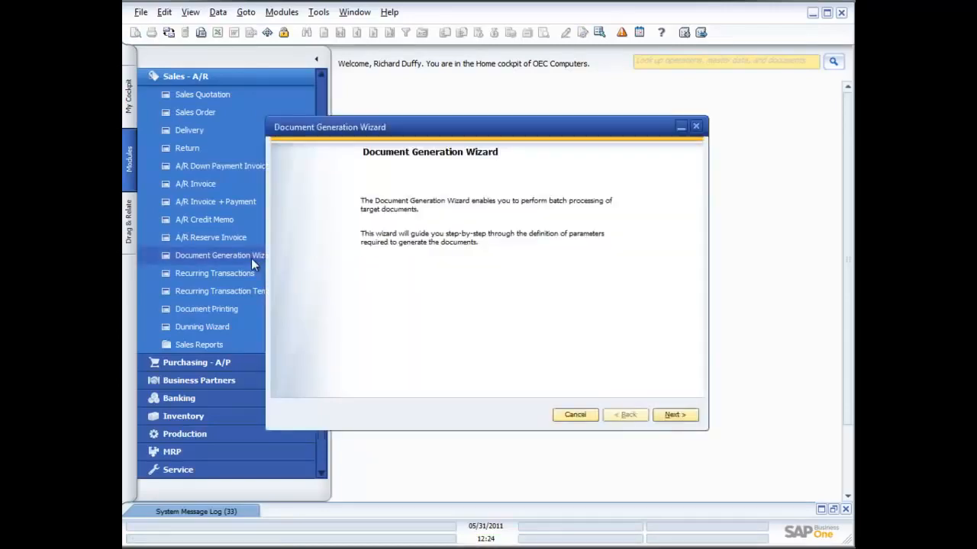
{"action": "left_click", "coordinate": [679, 418]}
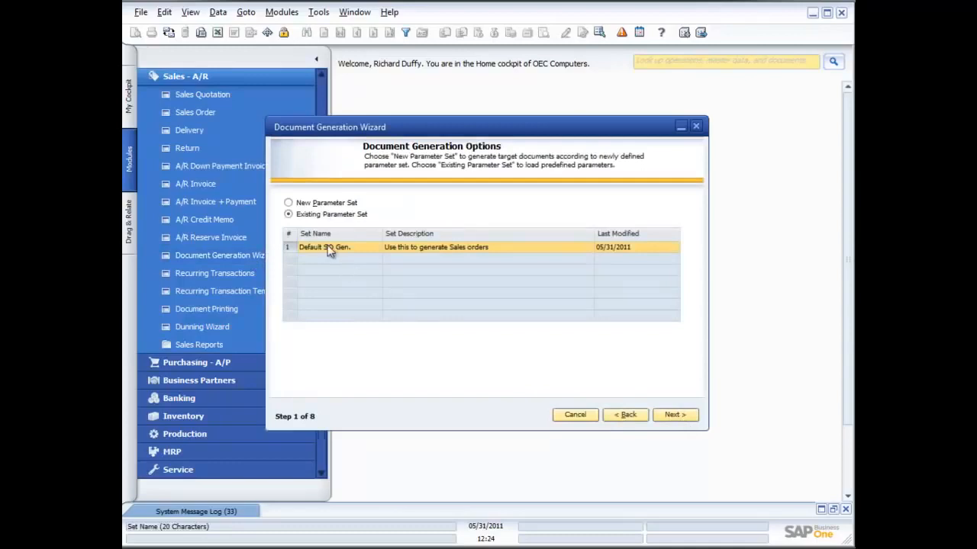
{"action": "left_click", "coordinate": [675, 417]}
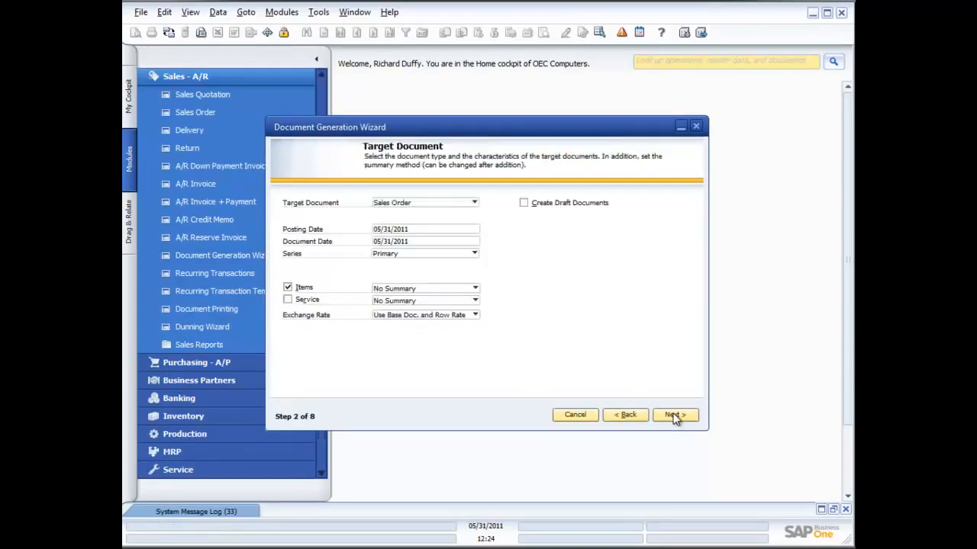
- Review the saved parameter set's settings through to the save and execute options, select Execute, and cancel the wizard without running it
{"action": "left_click", "coordinate": [674, 416]}
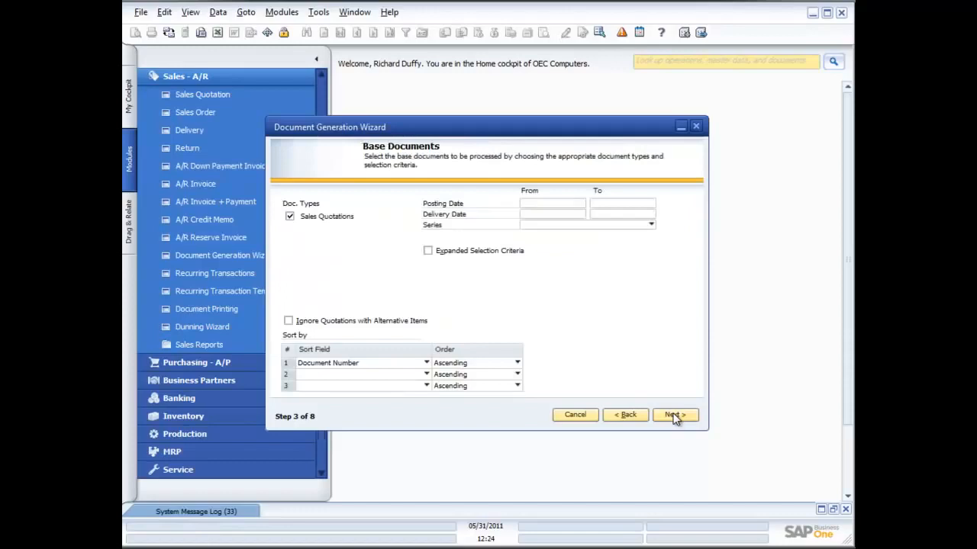
{"action": "left_click", "coordinate": [674, 416]}
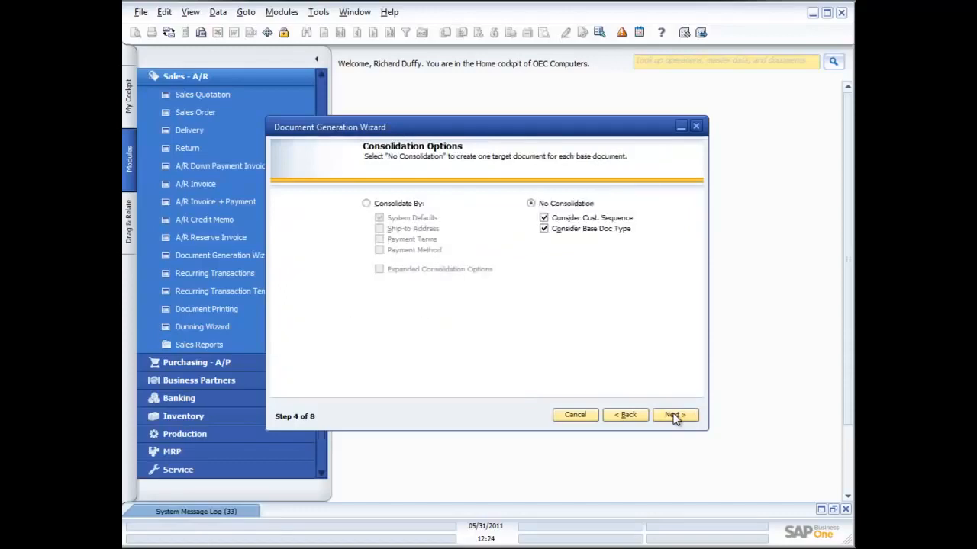
{"action": "left_click", "coordinate": [674, 416]}
{"action": "left_click", "coordinate": [674, 416]}
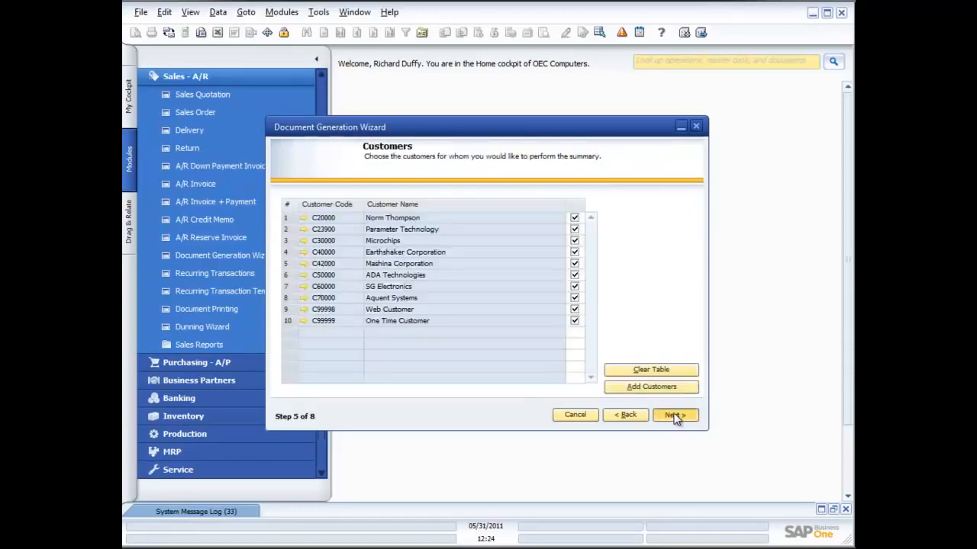
{"action": "left_click", "coordinate": [674, 417]}
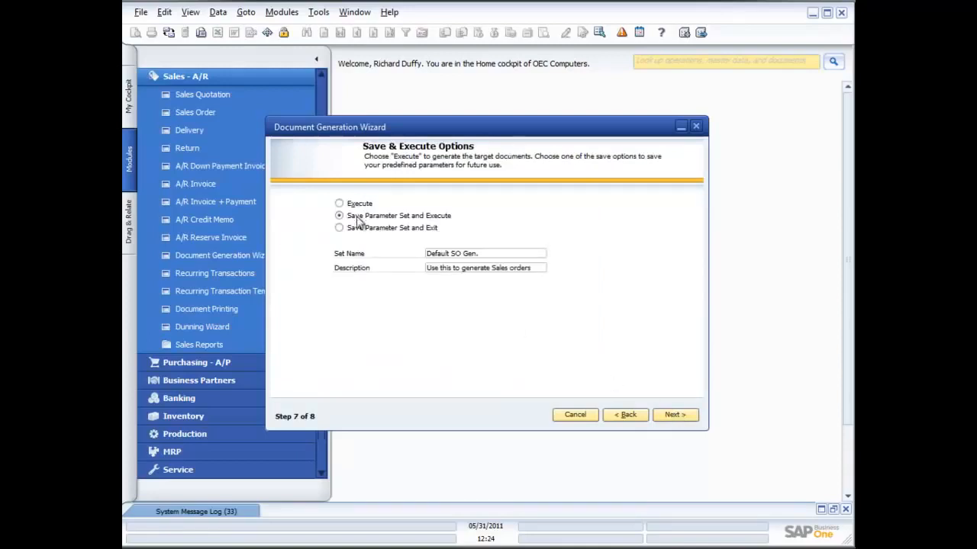
{"action": "left_click", "coordinate": [339, 203]}
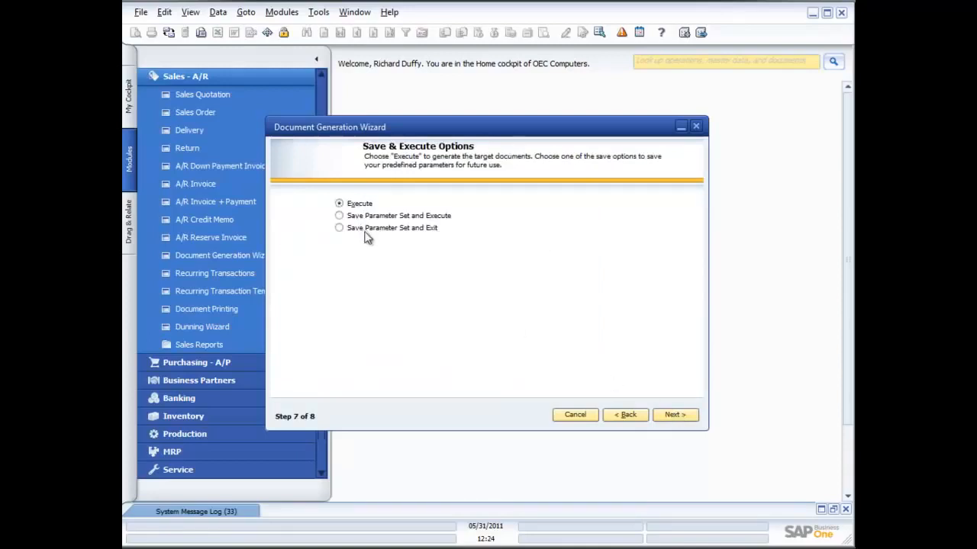
{"action": "left_click", "coordinate": [573, 418]}
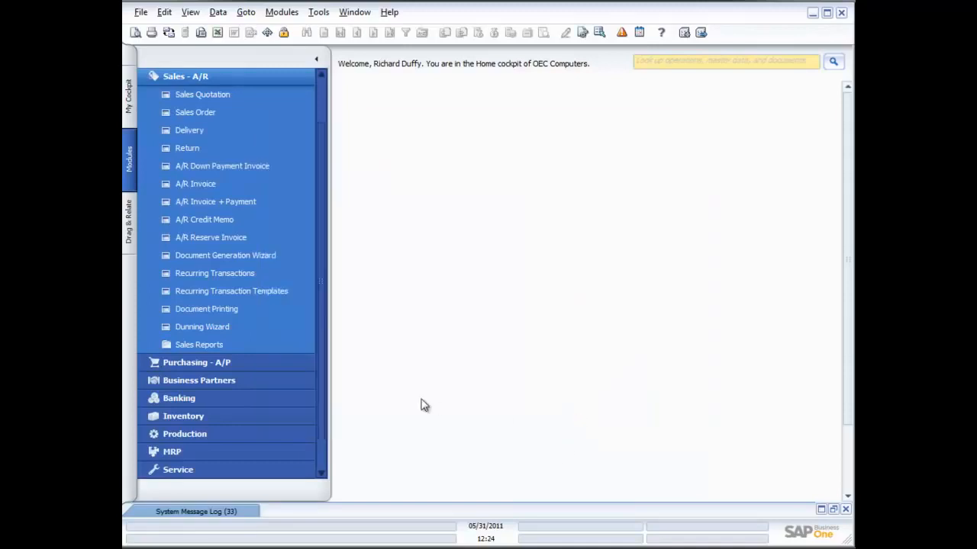
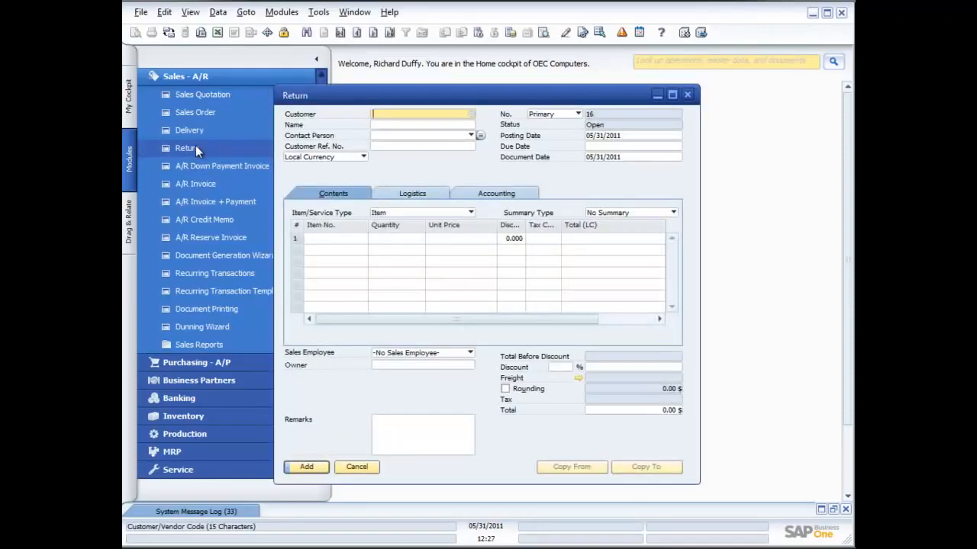
- Start a return for Earthshaker Corporation, view its deliveries available for copying, and cancel the return
{"action": "left_click", "coordinate": [470, 115]}
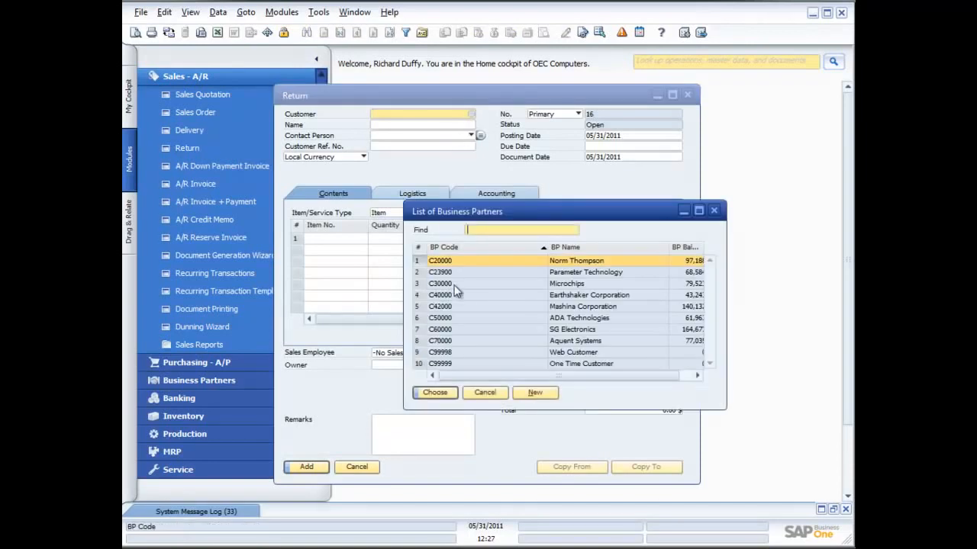
{"action": "double_click", "coordinate": [467, 295]}
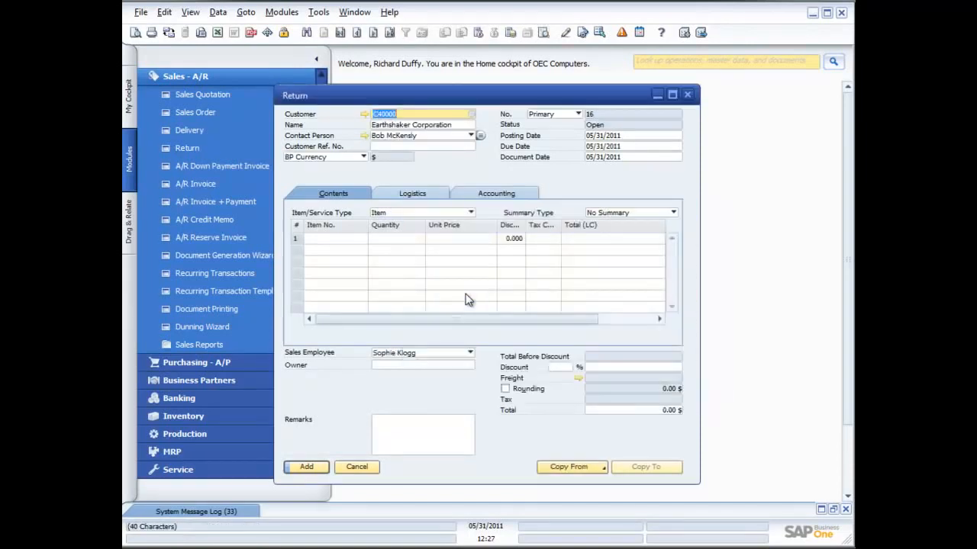
{"action": "left_click", "coordinate": [598, 465]}
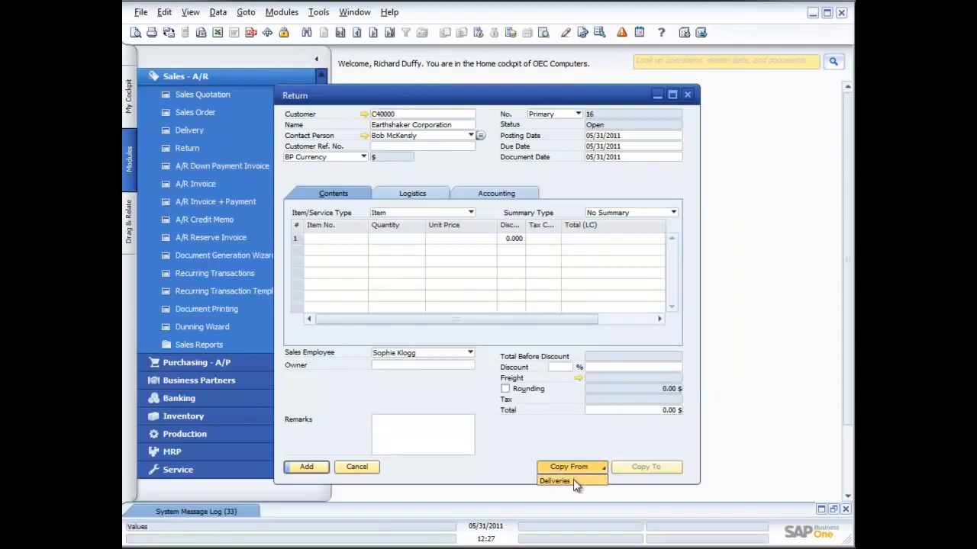
{"action": "left_click", "coordinate": [573, 479]}
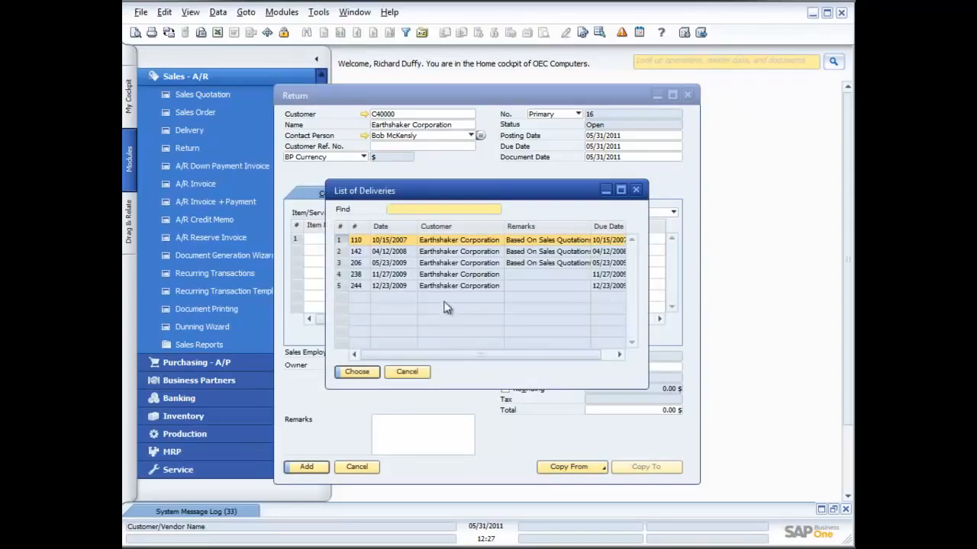
{"action": "left_click", "coordinate": [423, 373]}
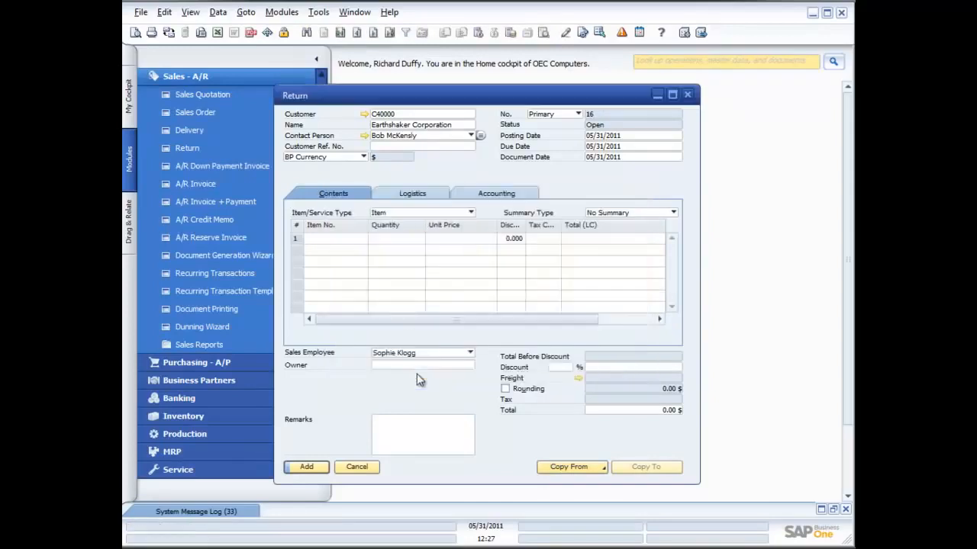
{"action": "left_click", "coordinate": [355, 467]}
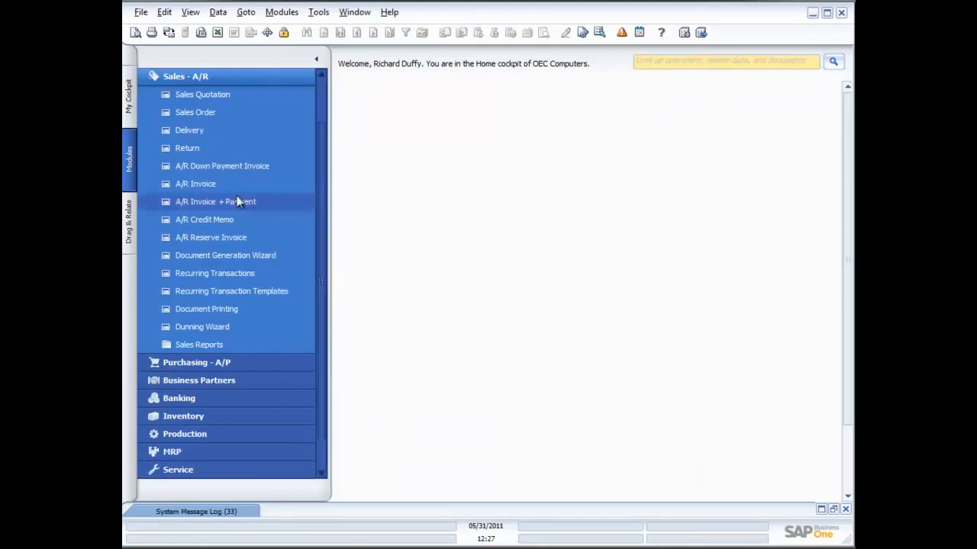
- Start an A/R credit memo for Earthshaker Corporation
{"action": "left_click", "coordinate": [204, 220]}
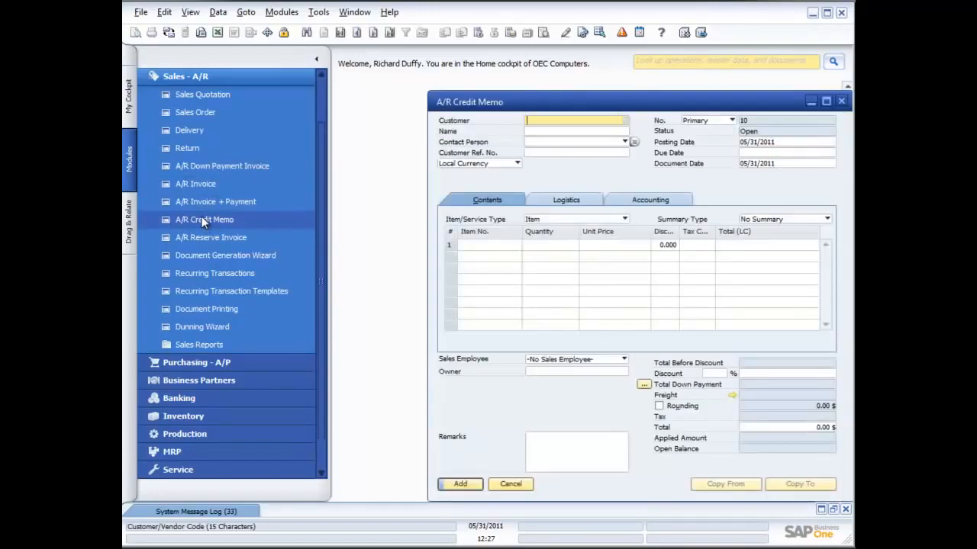
{"action": "left_click", "coordinate": [526, 111]}
{"action": "key", "text": "Tab"}
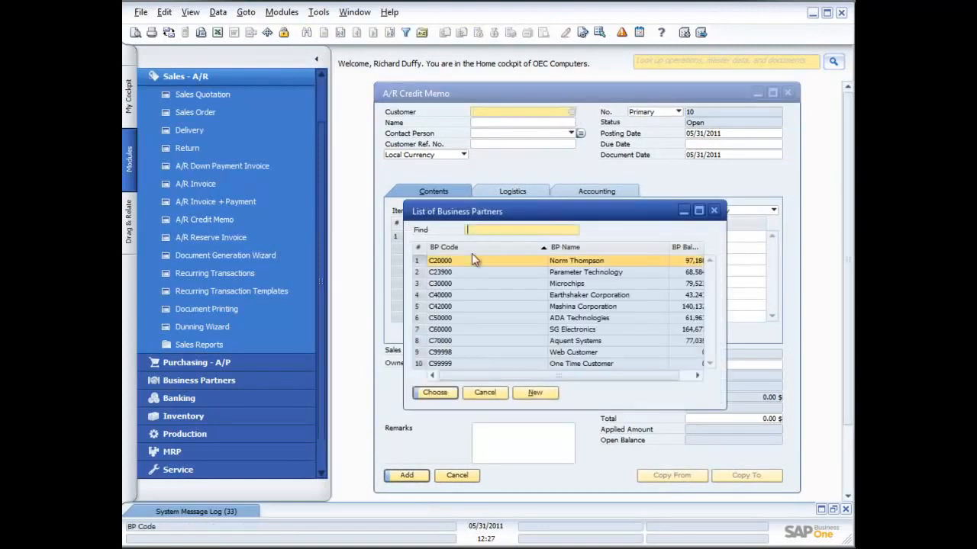
{"action": "double_click", "coordinate": [537, 296]}
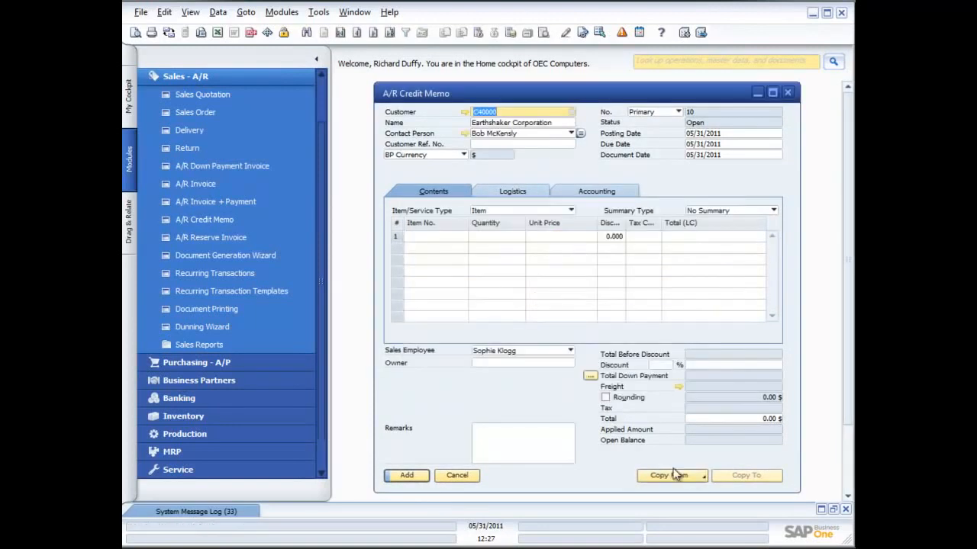
- Copy the customer's A/R invoice dated 05/31/2011 into the credit memo, sorting the invoices newest first and drawing all data at the current exchange rate
{"action": "left_click", "coordinate": [699, 477]}
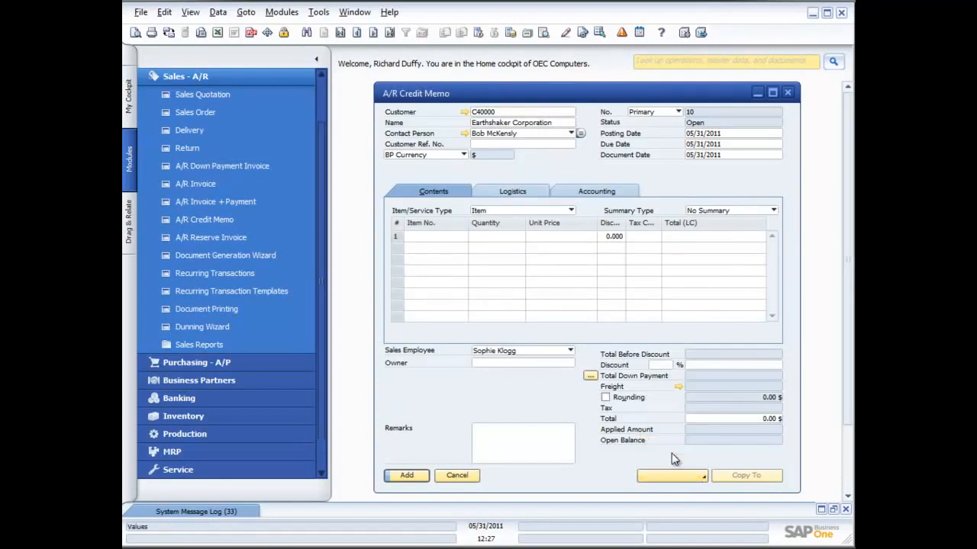
{"action": "left_click", "coordinate": [671, 453]}
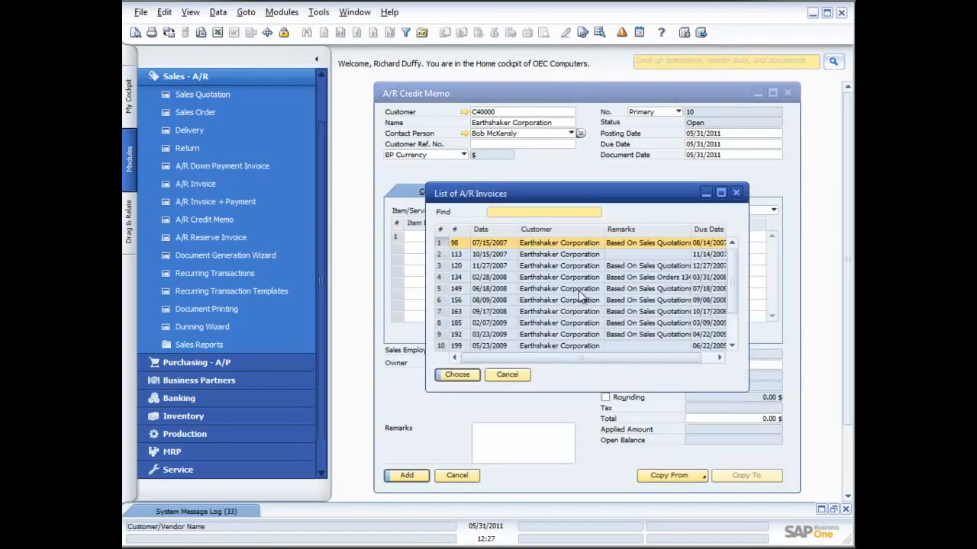
{"action": "left_click", "coordinate": [497, 230]}
{"action": "left_click", "coordinate": [497, 230]}
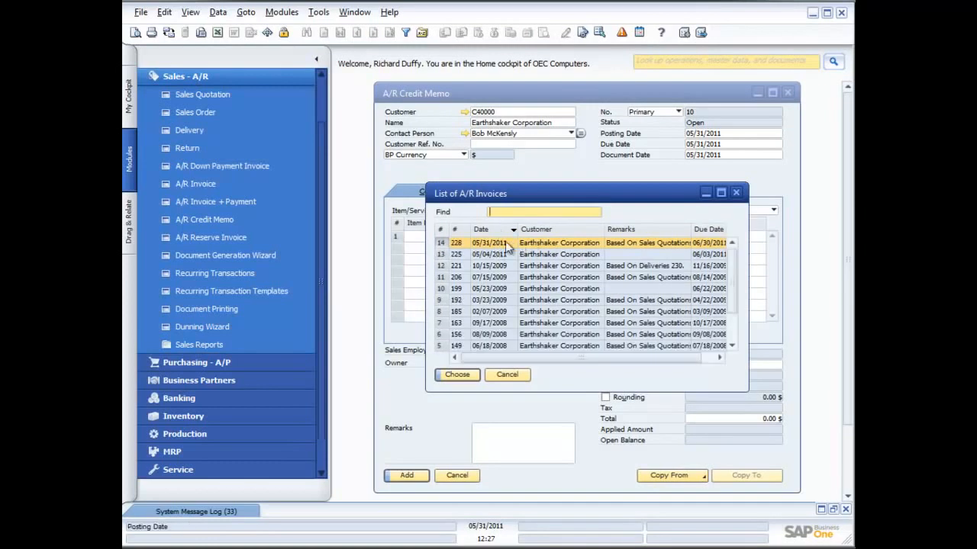
{"action": "double_click", "coordinate": [504, 245]}
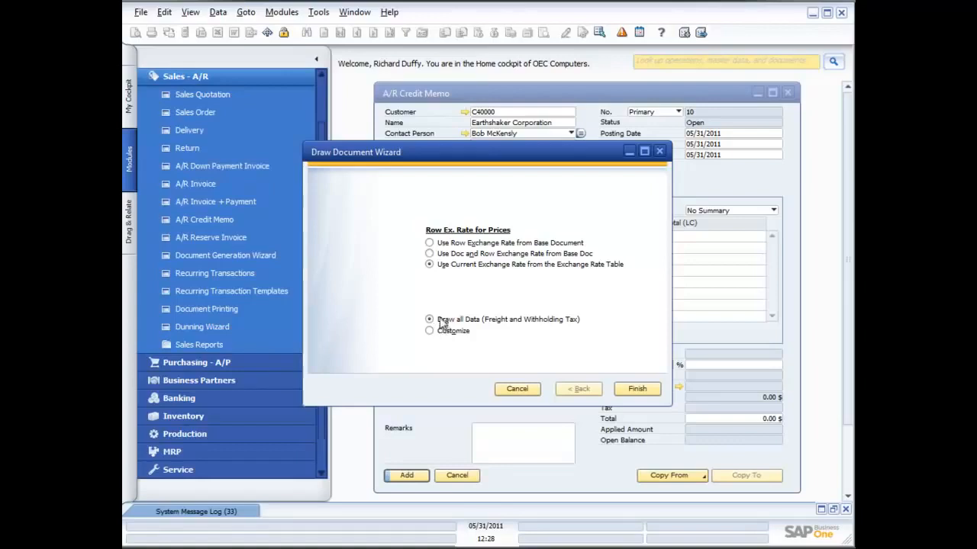
{"action": "left_click", "coordinate": [636, 389]}
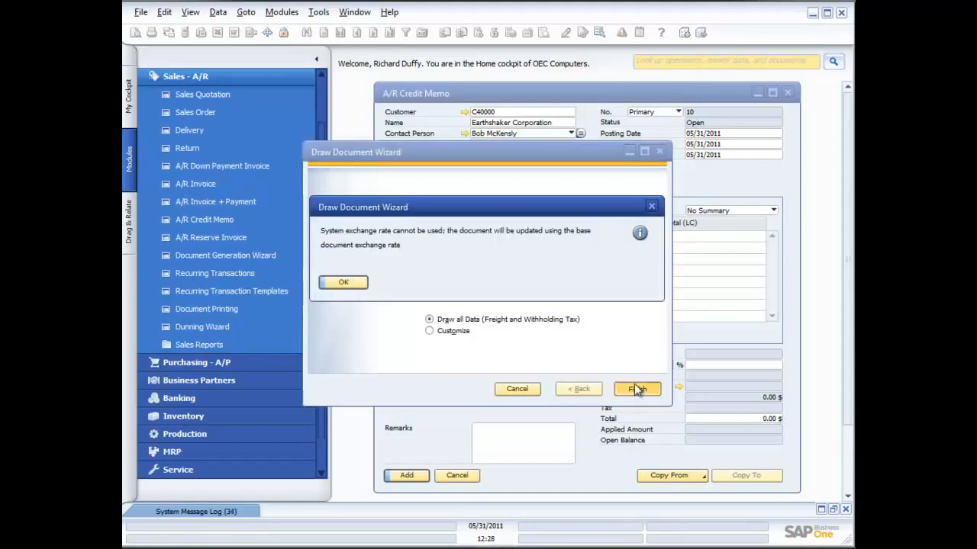
{"action": "left_click", "coordinate": [363, 286]}
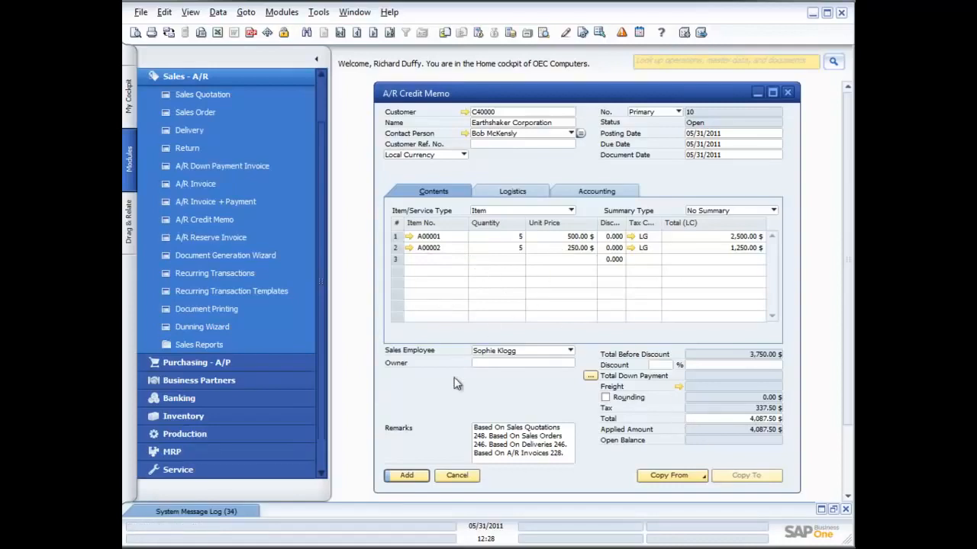
- Add the A/R credit memo, accept that it cannot be changed, and close the form
{"action": "left_click", "coordinate": [410, 474]}
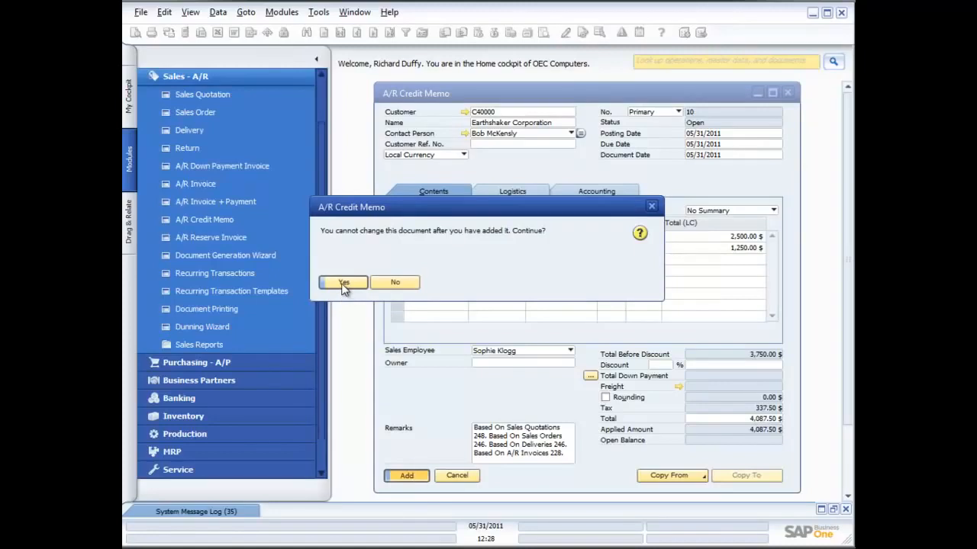
{"action": "left_click", "coordinate": [343, 284]}
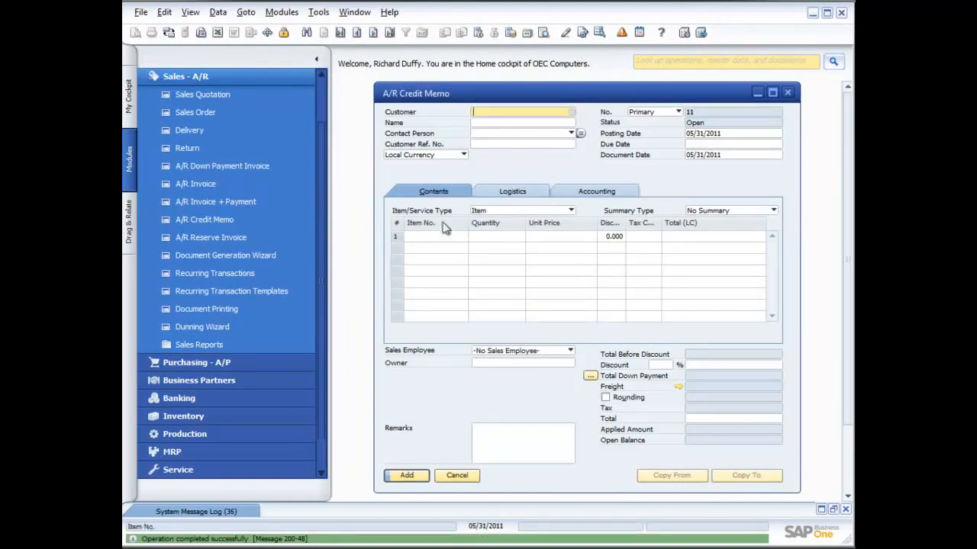
{"action": "left_click", "coordinate": [788, 92]}
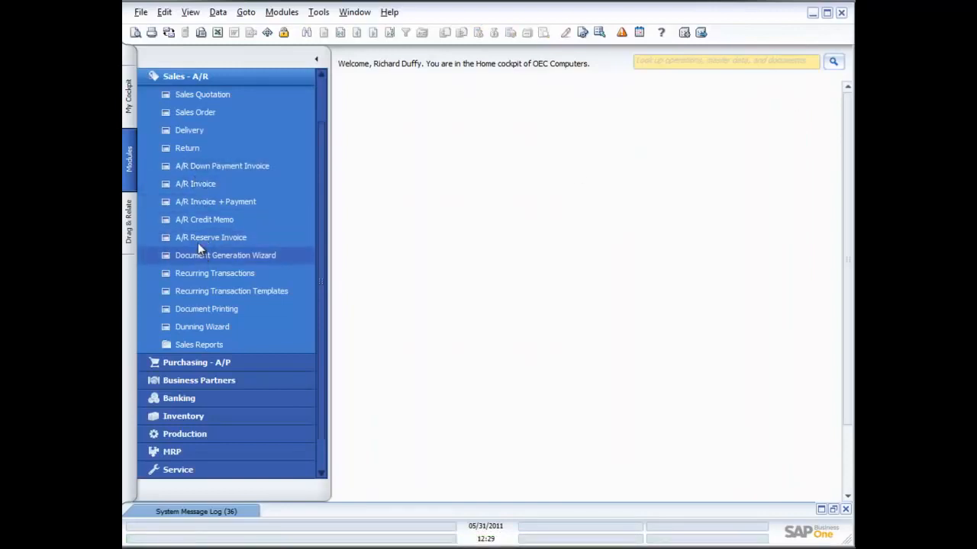
- Start a return for Earthshaker Corporation
{"action": "left_click", "coordinate": [181, 149]}
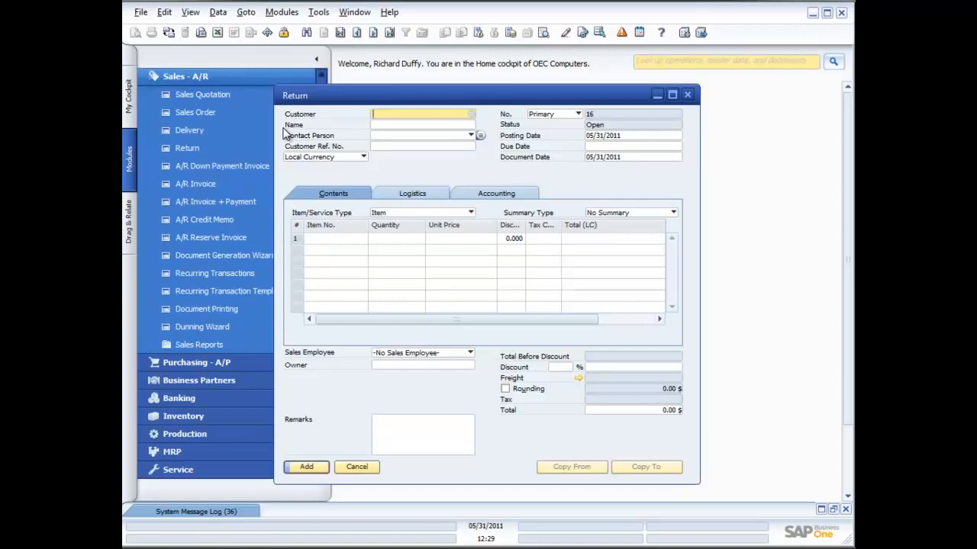
{"action": "left_click", "coordinate": [473, 114]}
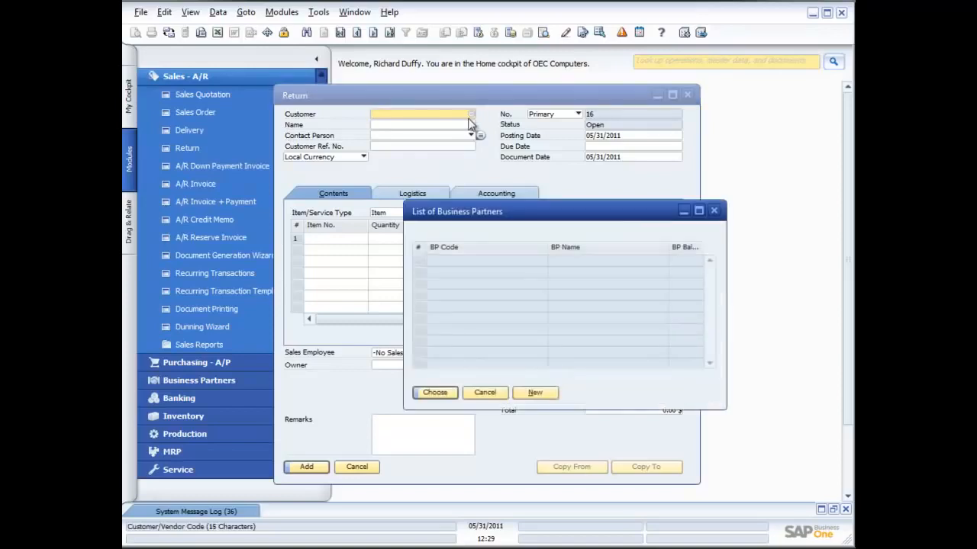
{"action": "double_click", "coordinate": [535, 296]}
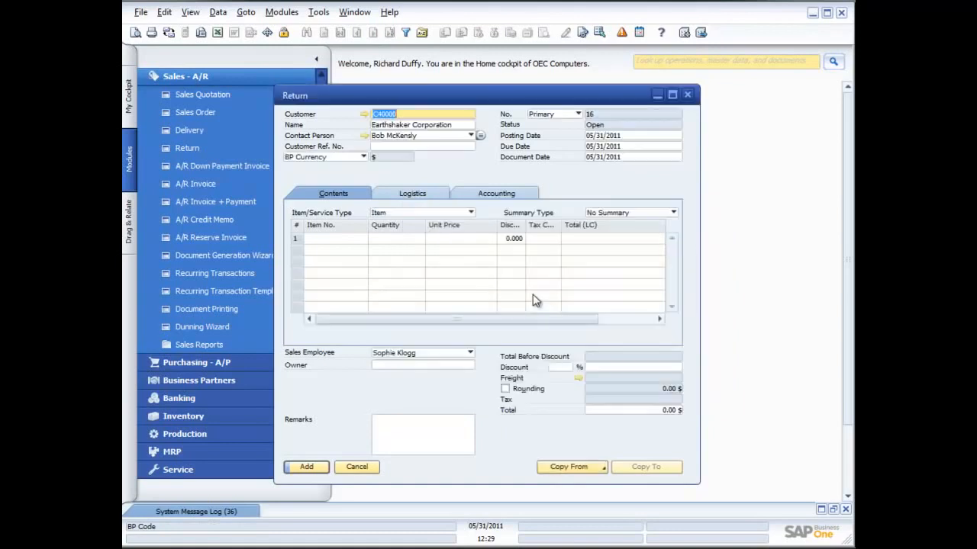
- Copy the customer's delivery dated 12/23/2009 into the return, drawing all data at the current exchange rate
{"action": "left_click", "coordinate": [598, 467]}
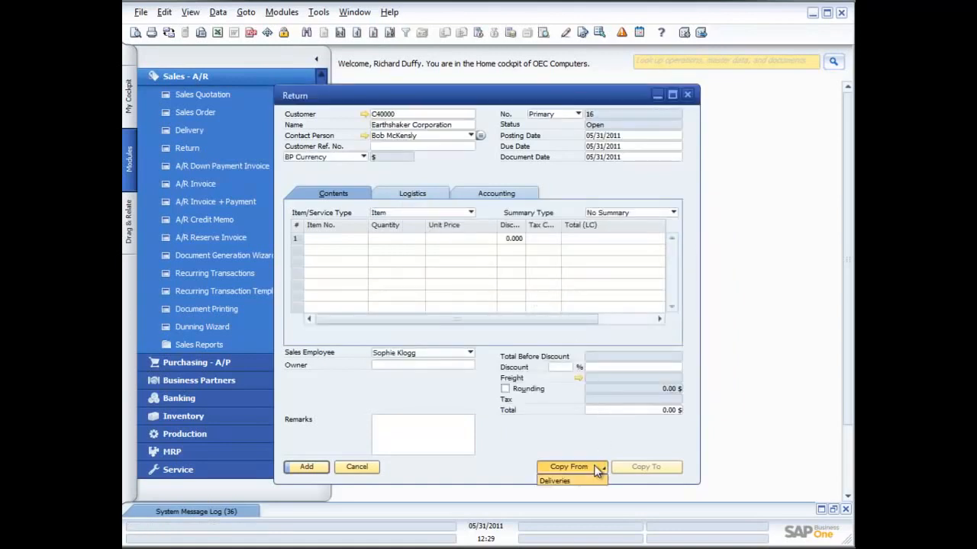
{"action": "left_click", "coordinate": [579, 481]}
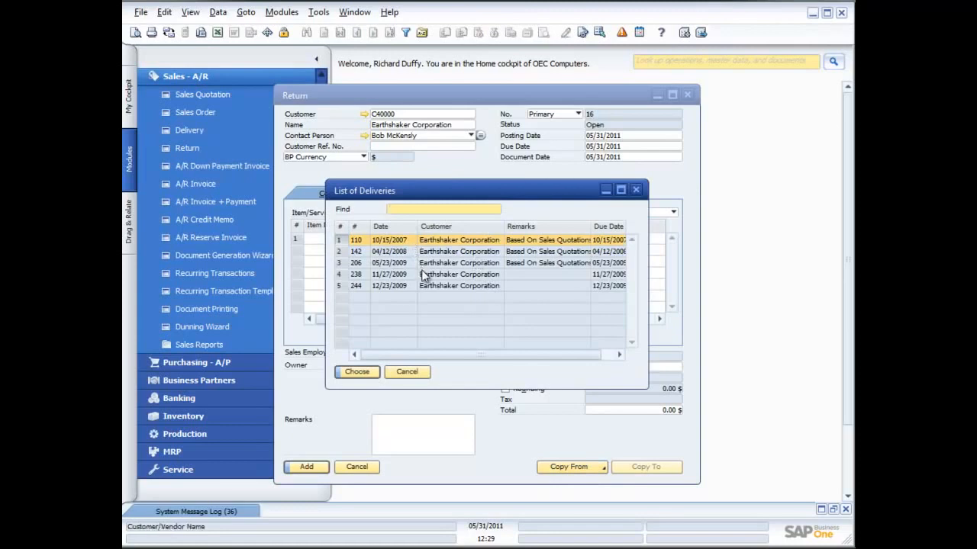
{"action": "double_click", "coordinate": [445, 287]}
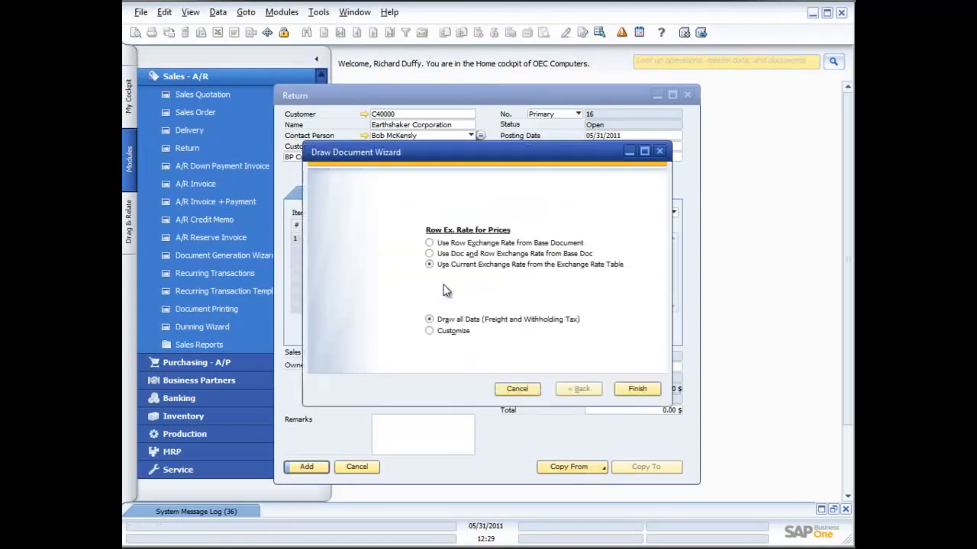
{"action": "left_click", "coordinate": [635, 389]}
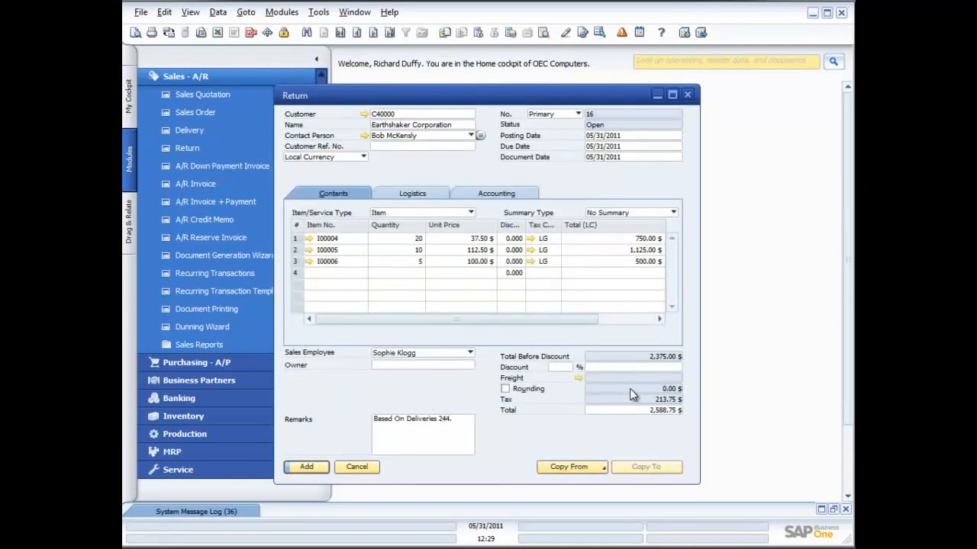
- Save the return as a draft and close the return form
{"action": "right_click", "coordinate": [473, 389]}
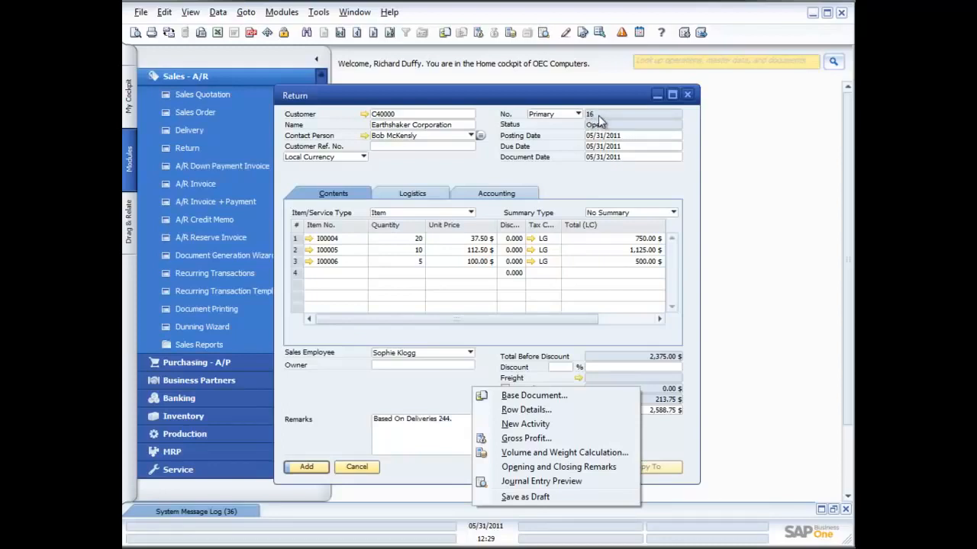
{"action": "left_click", "coordinate": [552, 502]}
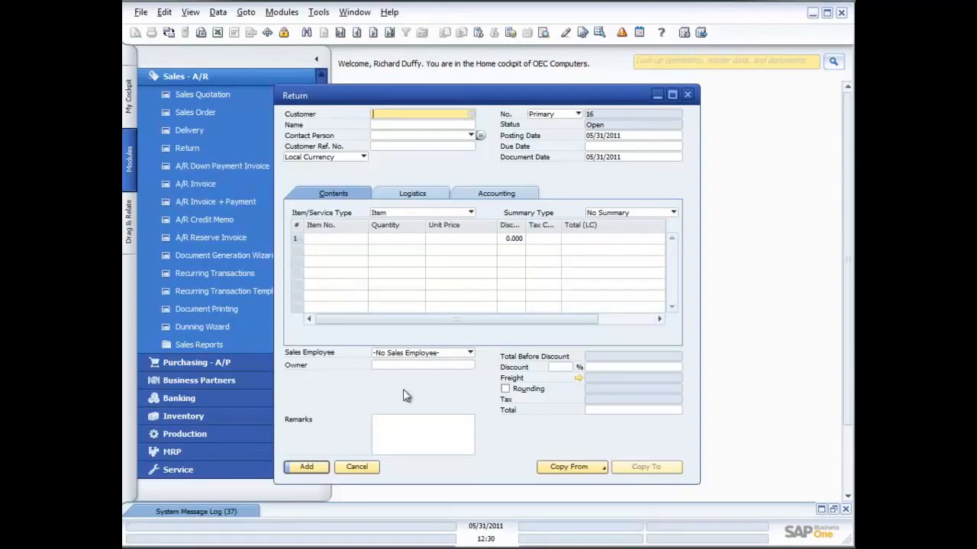
{"action": "left_click", "coordinate": [361, 467]}
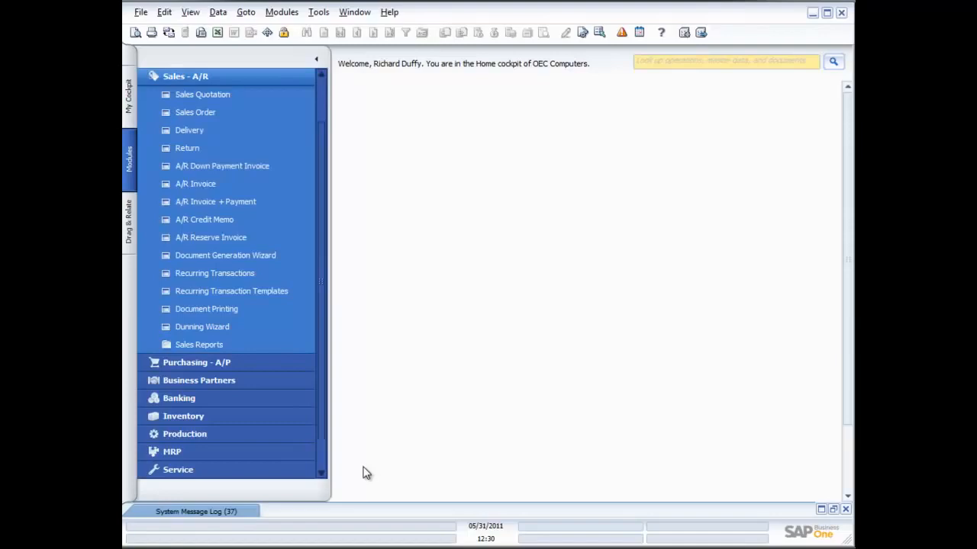
- Open an A/R Invoice + Payment, replace the one-time customer with Earthshaker Corporation, and close the invoice without saving
{"action": "left_click", "coordinate": [216, 201]}
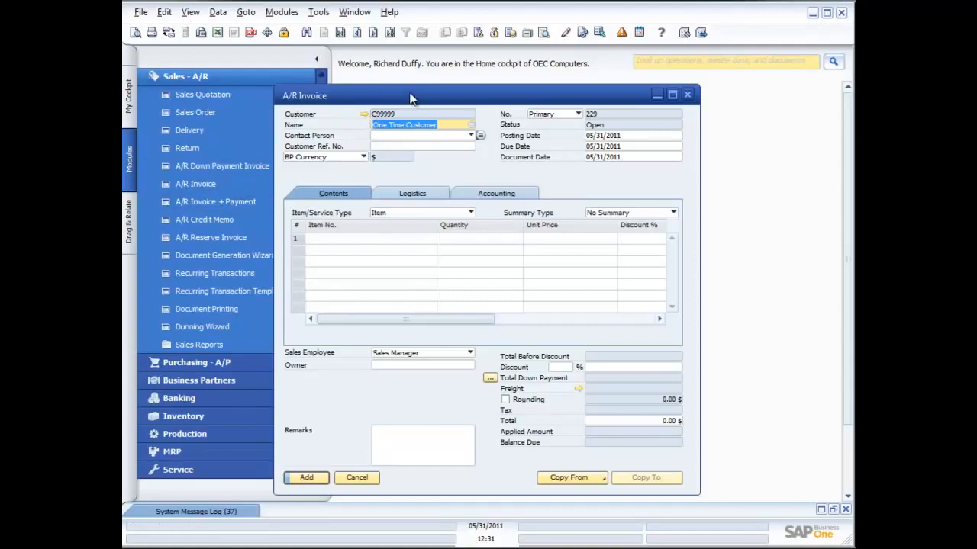
{"action": "left_click_drag", "start_coordinate": [411, 98], "coordinate": [481, 81]}
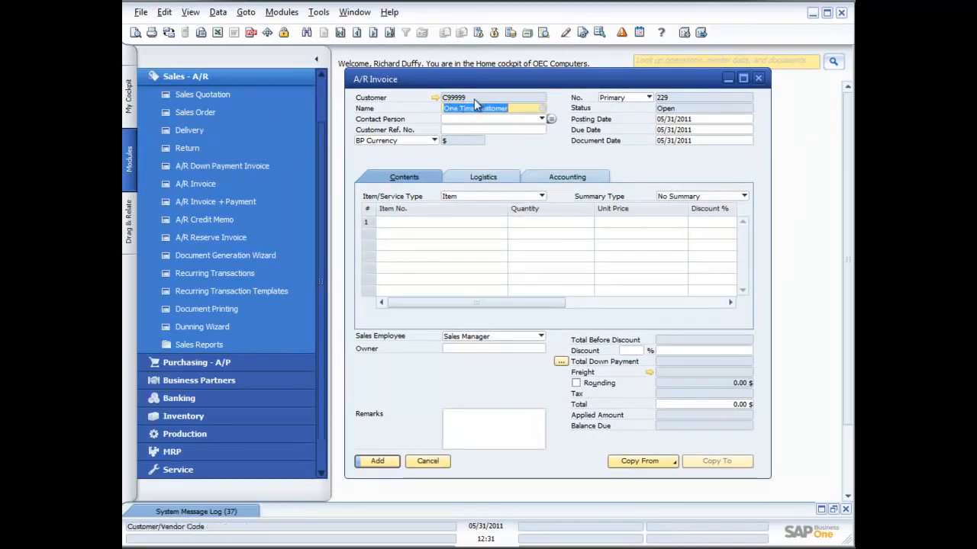
{"action": "left_click", "coordinate": [542, 109]}
{"action": "double_click", "coordinate": [538, 296]}
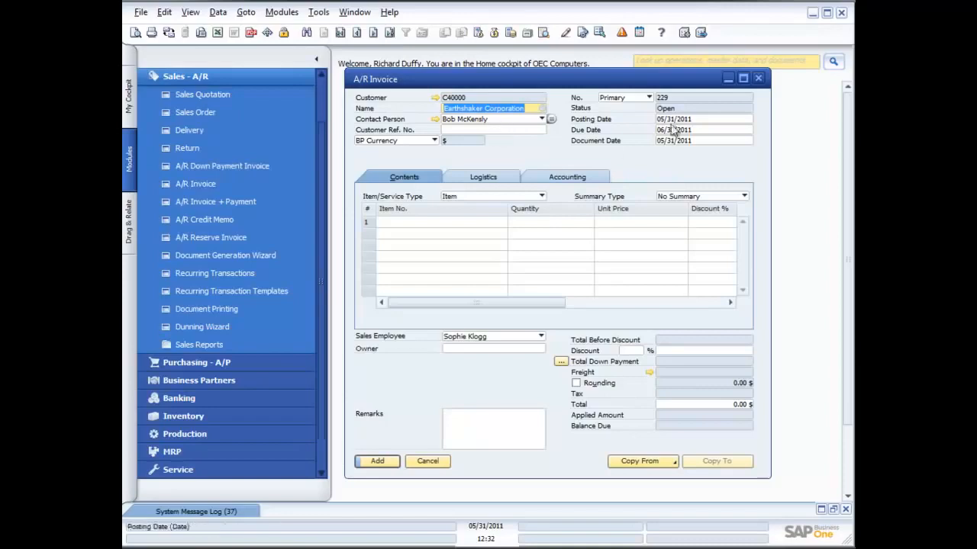
{"action": "left_click", "coordinate": [757, 79]}
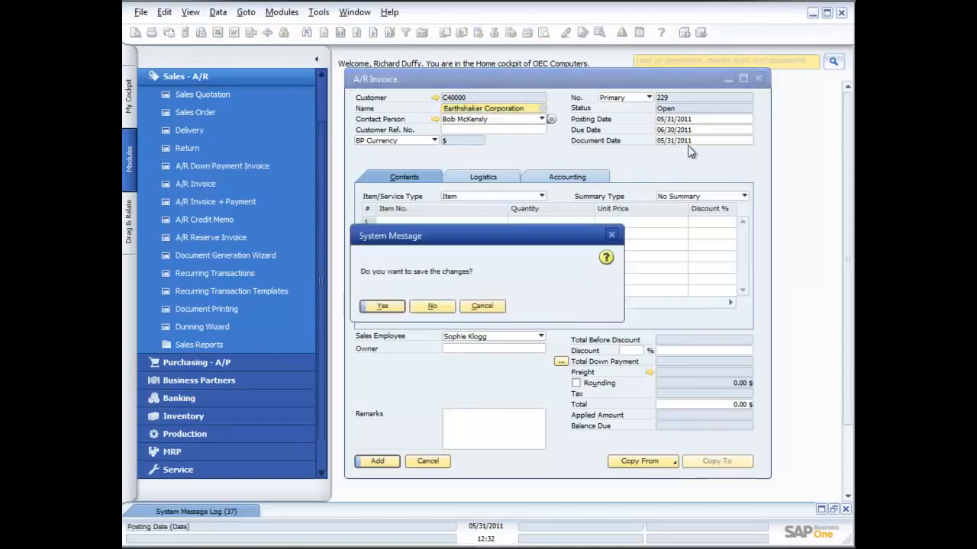
{"action": "left_click", "coordinate": [446, 309]}
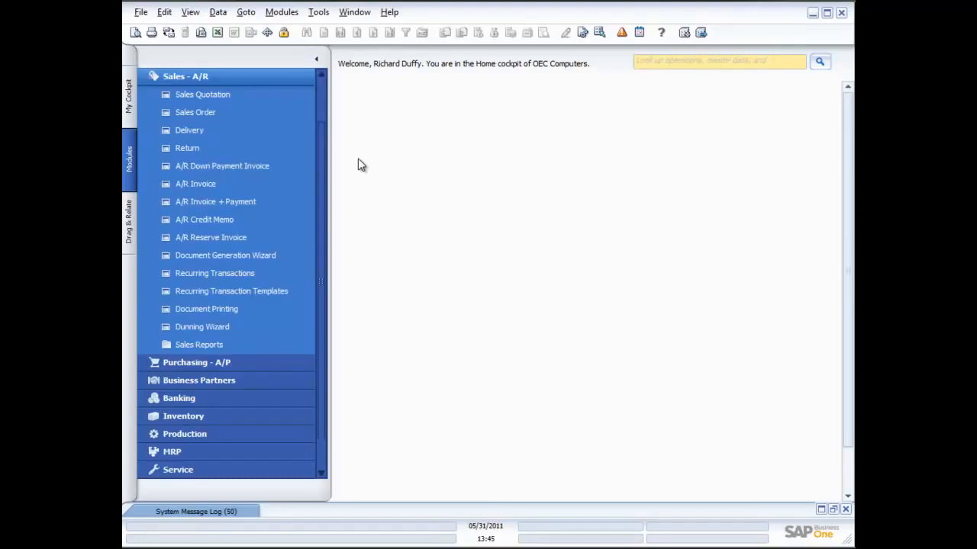
- Start a sales order for Earthshaker Corporation and set its Item/Service Type to Service
{"action": "left_click", "coordinate": [200, 113]}
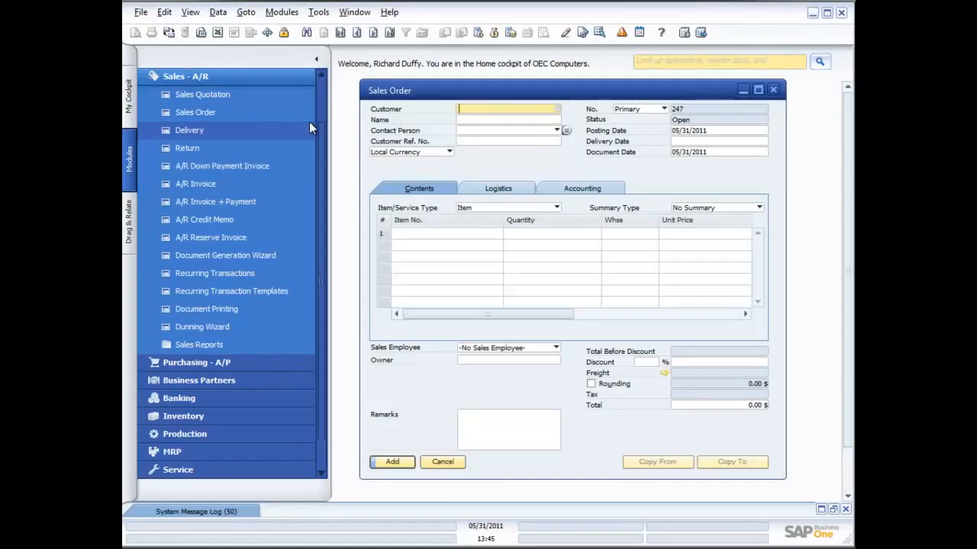
{"action": "left_click", "coordinate": [558, 109]}
{"action": "double_click", "coordinate": [509, 296]}
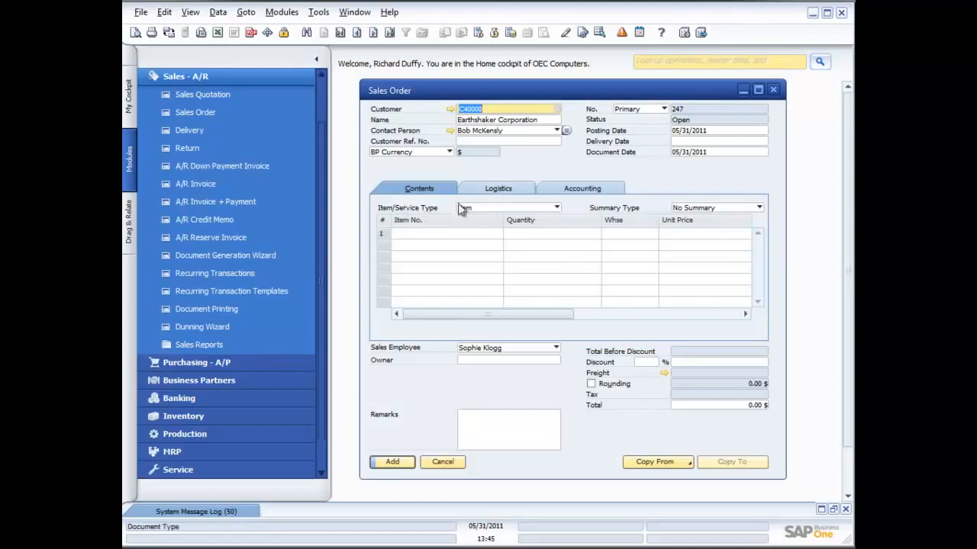
{"action": "left_click", "coordinate": [556, 207]}
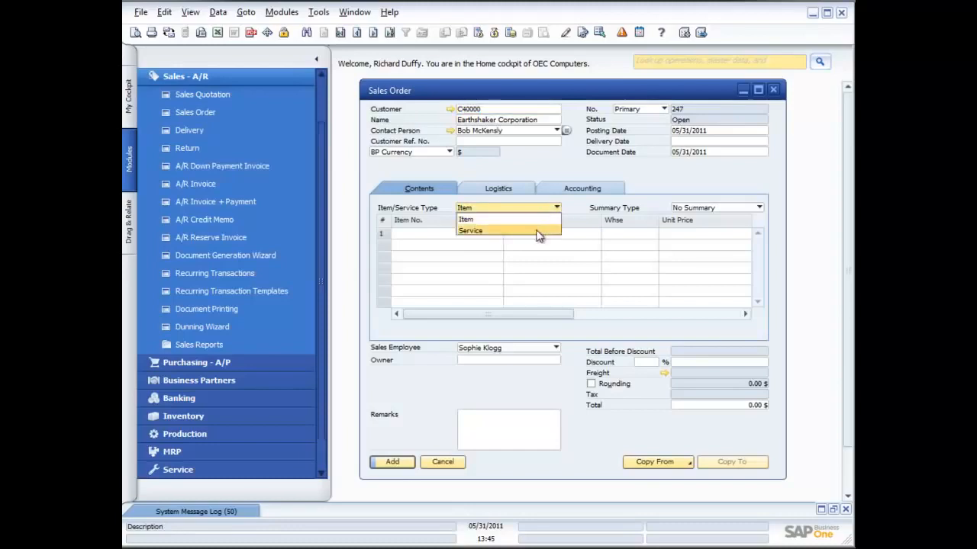
{"action": "left_click", "coordinate": [537, 231]}
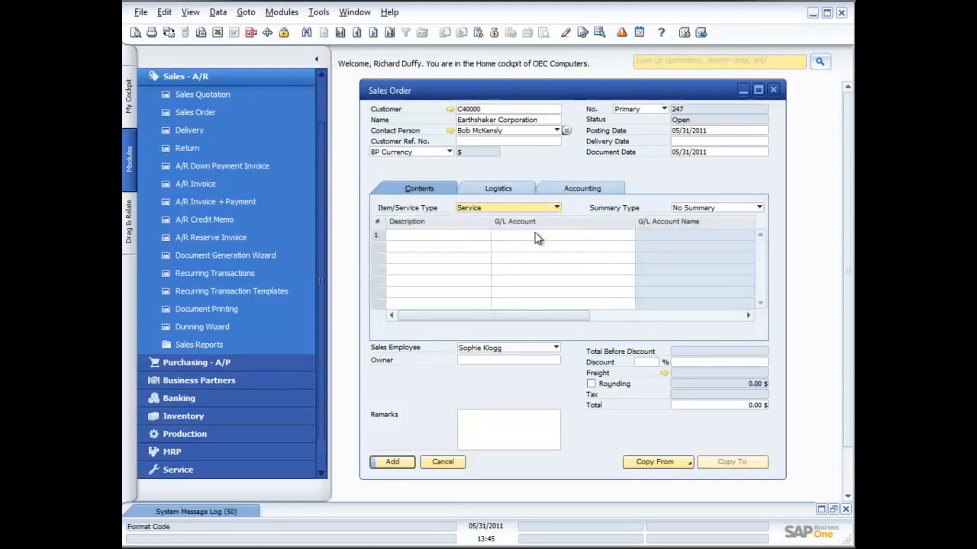
- Enter "Installation of printers on site" as the description of the sales order's first service line
{"action": "left_click", "coordinate": [463, 236]}
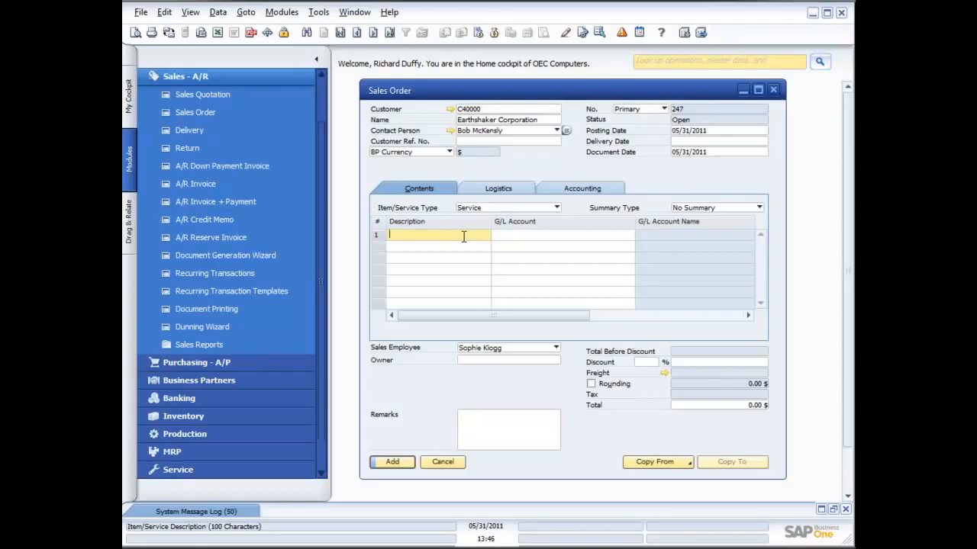
{"action": "type", "text": "Installation of print"}
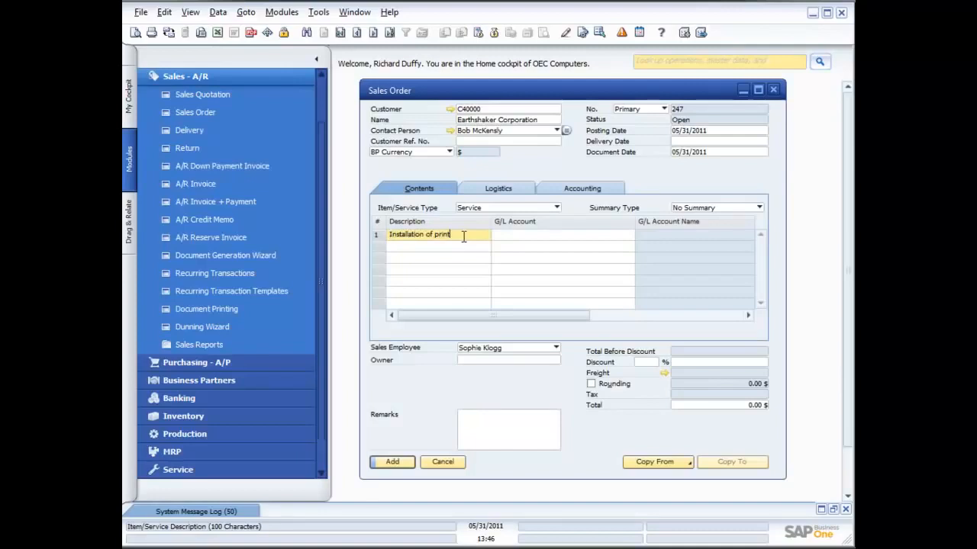
{"action": "type", "text": "ers on site"}
{"action": "left_click", "coordinate": [541, 237]}
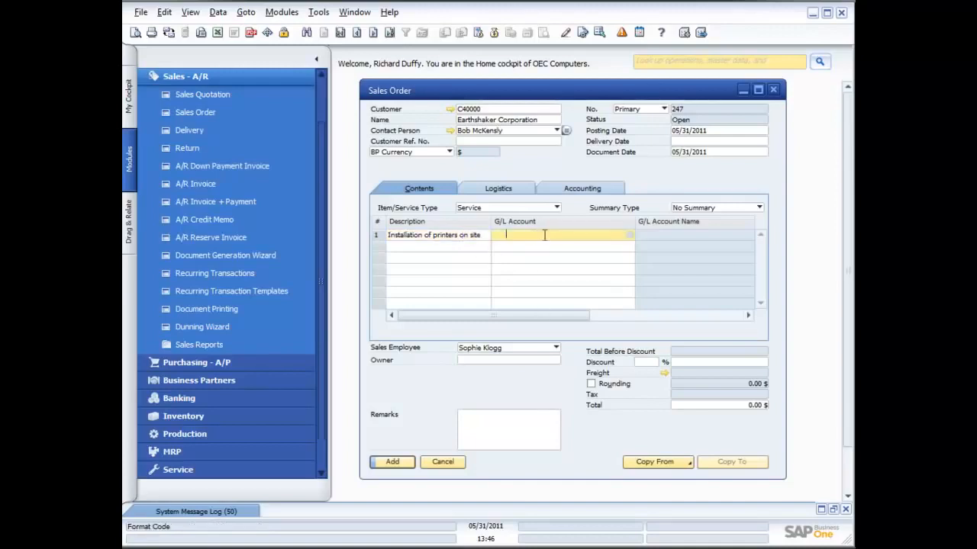
{"action": "left_click", "coordinate": [632, 236]}
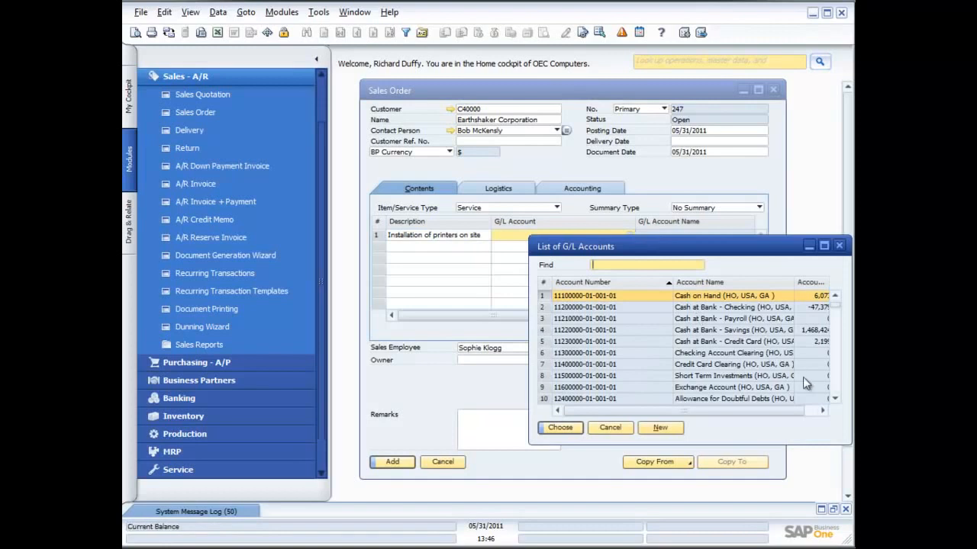
{"action": "left_click", "coordinate": [834, 381]}
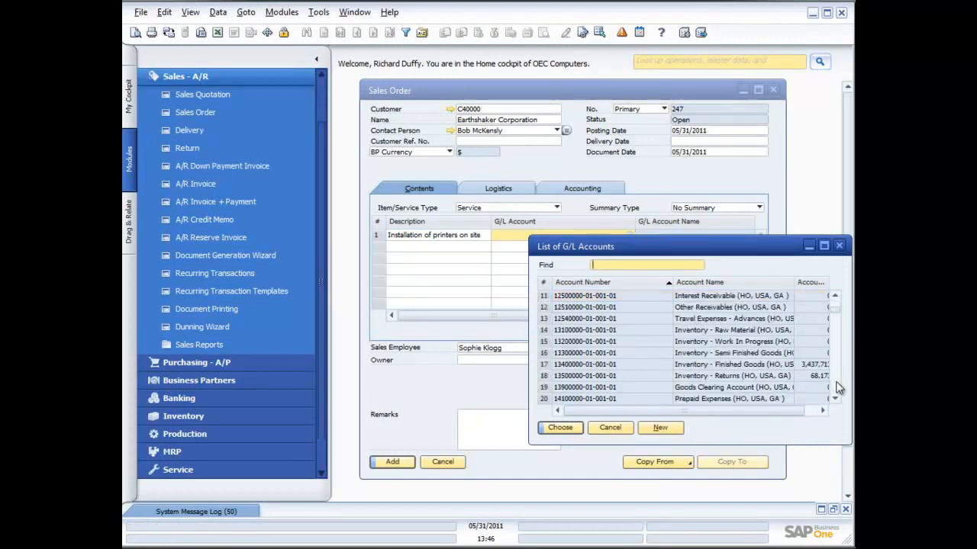
{"action": "left_click", "coordinate": [837, 384]}
{"action": "left_click", "coordinate": [837, 388]}
{"action": "left_click", "coordinate": [837, 387]}
{"action": "left_click", "coordinate": [837, 387]}
{"action": "left_click", "coordinate": [837, 388]}
{"action": "left_click", "coordinate": [837, 388]}
{"action": "left_click", "coordinate": [837, 387]}
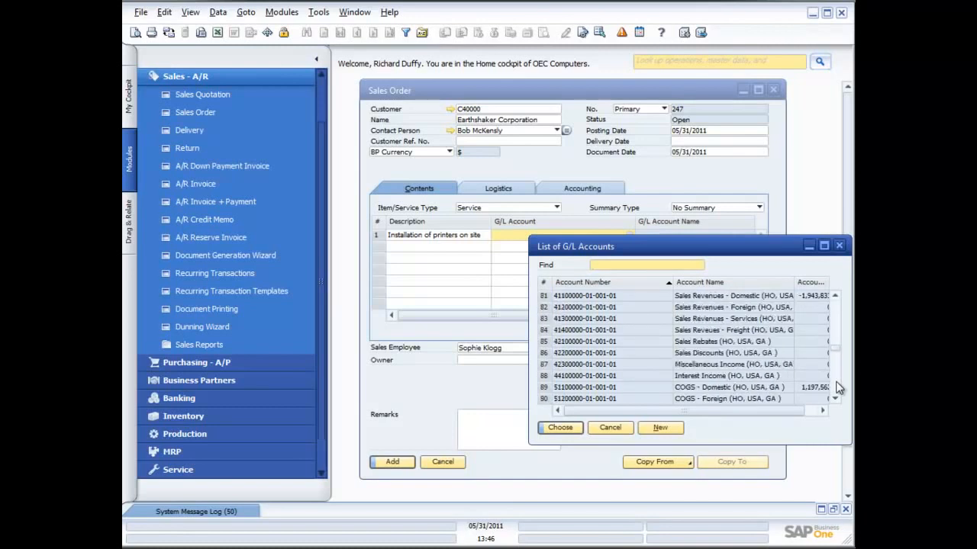
{"action": "double_click", "coordinate": [711, 298]}
- Set the printer installation line's total to 250.00 and add the sales order
{"action": "left_click_drag", "start_coordinate": [582, 321], "coordinate": [746, 325]}
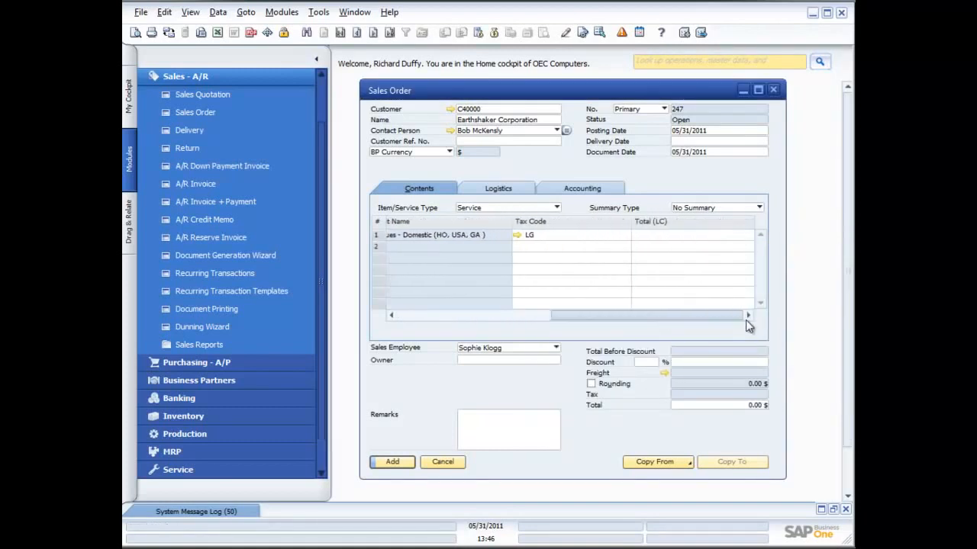
{"action": "left_click", "coordinate": [691, 234]}
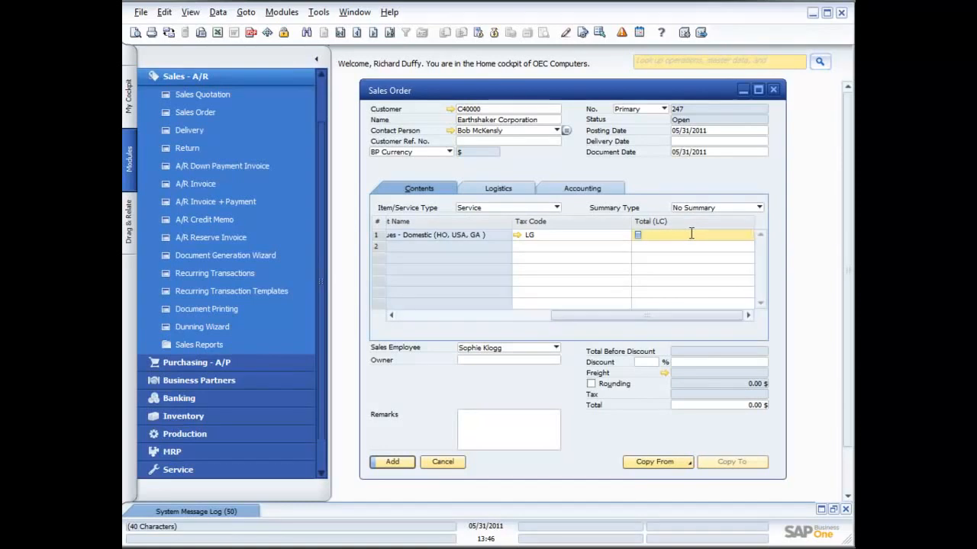
{"action": "type", "text": "250.00"}
{"action": "key", "text": "Tab"}
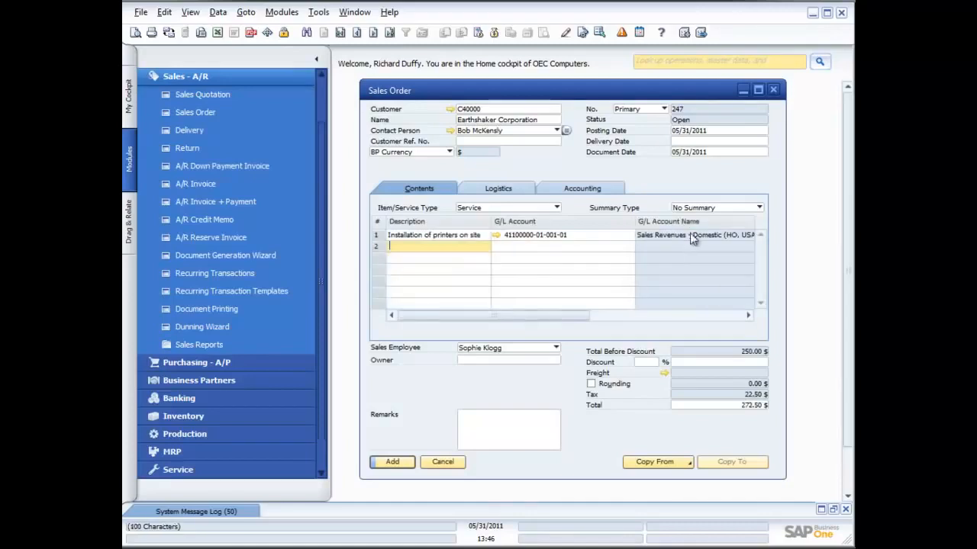
{"action": "left_click", "coordinate": [394, 466]}
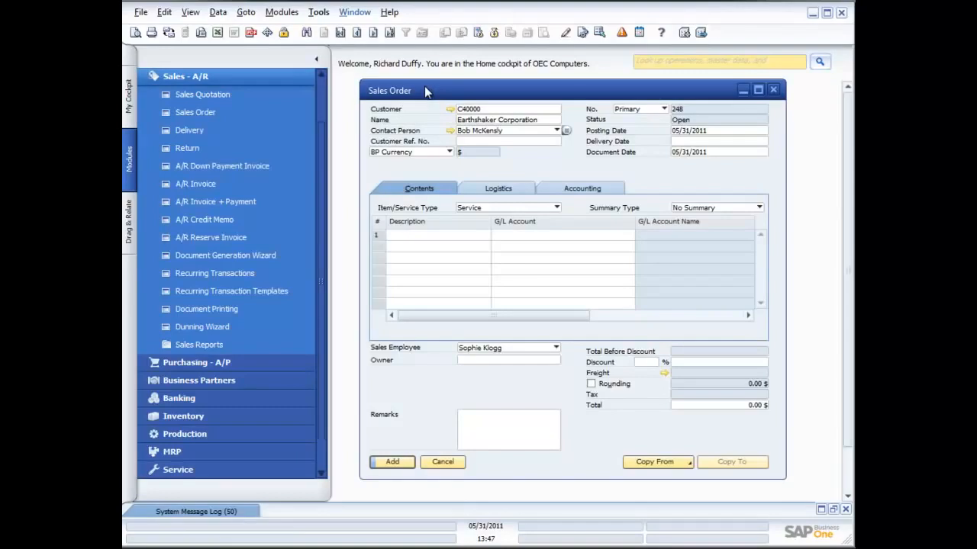
- Display the last saved sales order, the printer installation order, and copy it to an A/R Invoice
{"action": "left_click", "coordinate": [389, 33]}
{"action": "left_click", "coordinate": [455, 239]}
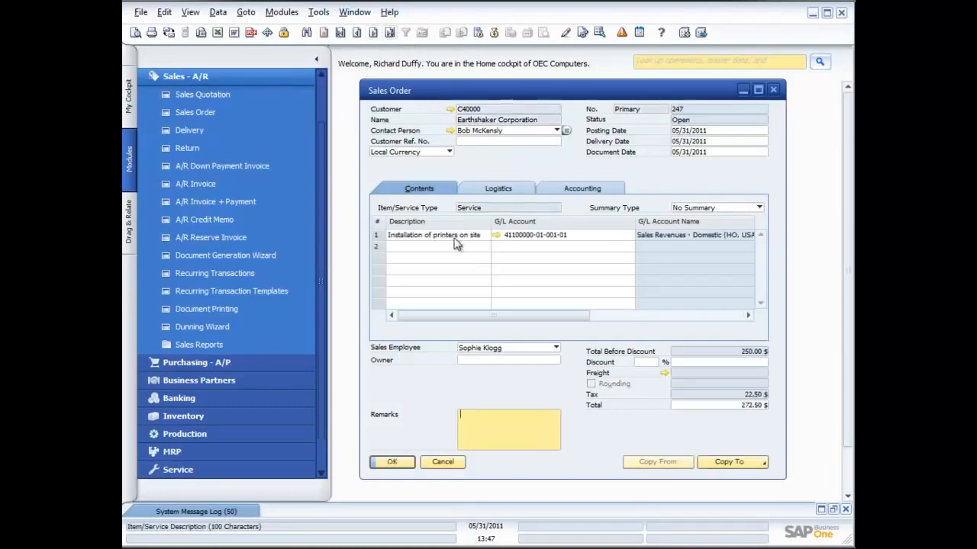
{"action": "left_click", "coordinate": [744, 464]}
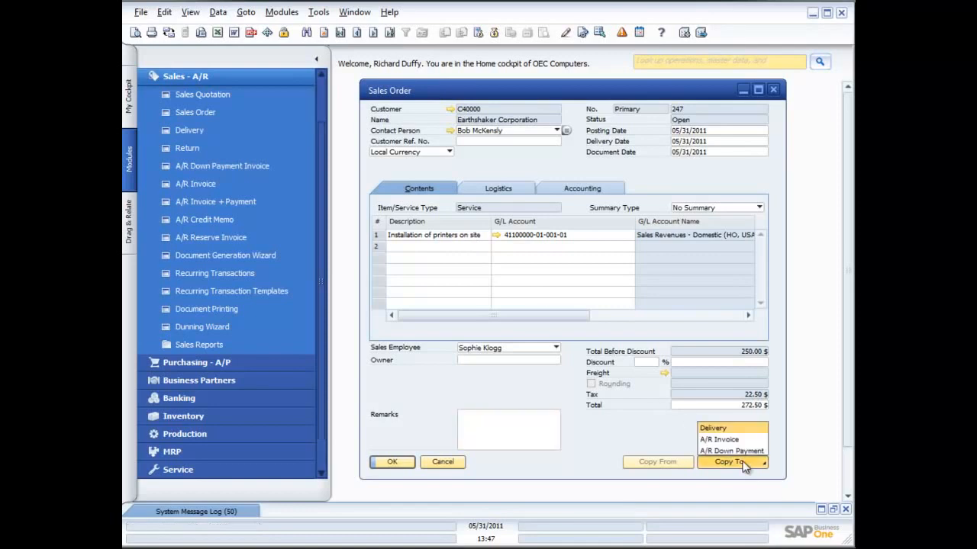
{"action": "left_click", "coordinate": [724, 441]}
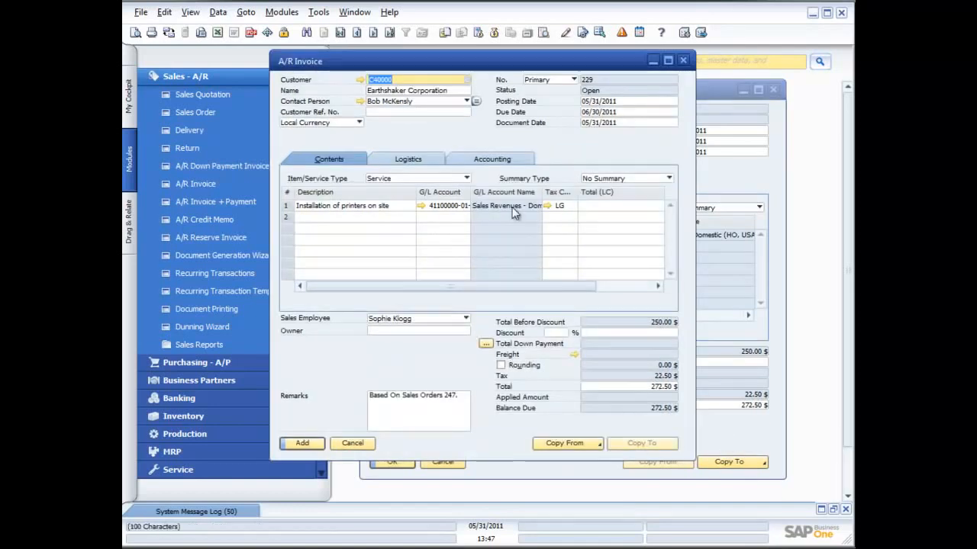
- Add the A/R invoice for the printer installation as a final document and close the invoice form
{"action": "left_click", "coordinate": [305, 443]}
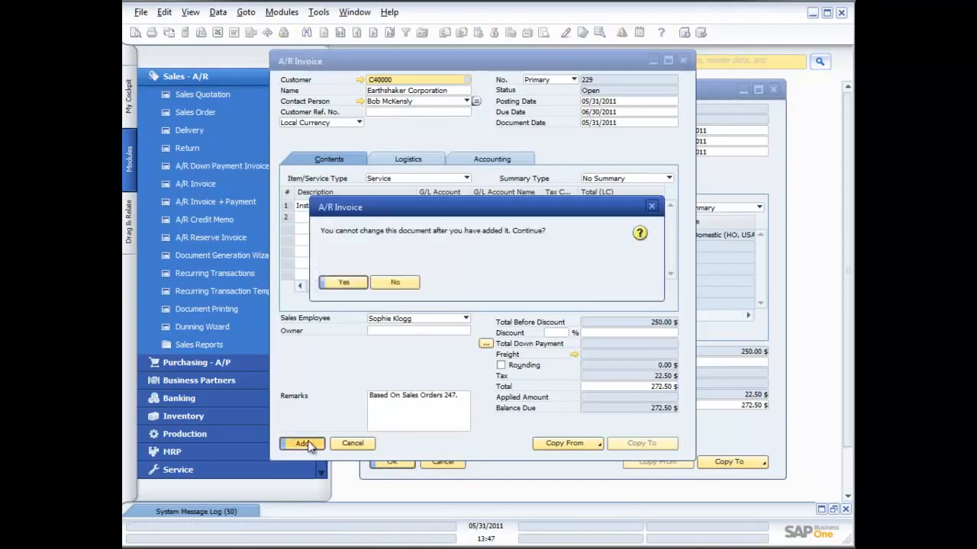
{"action": "left_click", "coordinate": [346, 281]}
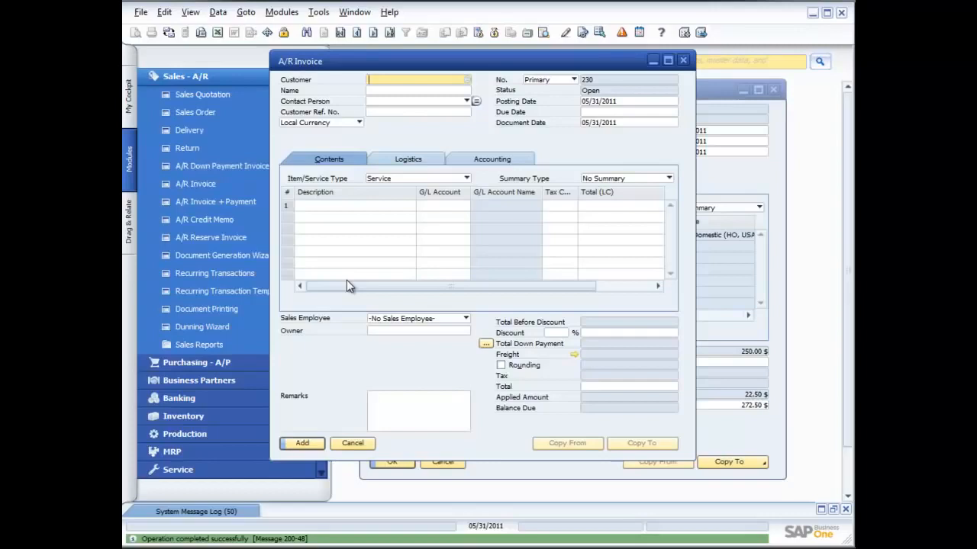
{"action": "left_click", "coordinate": [685, 61]}
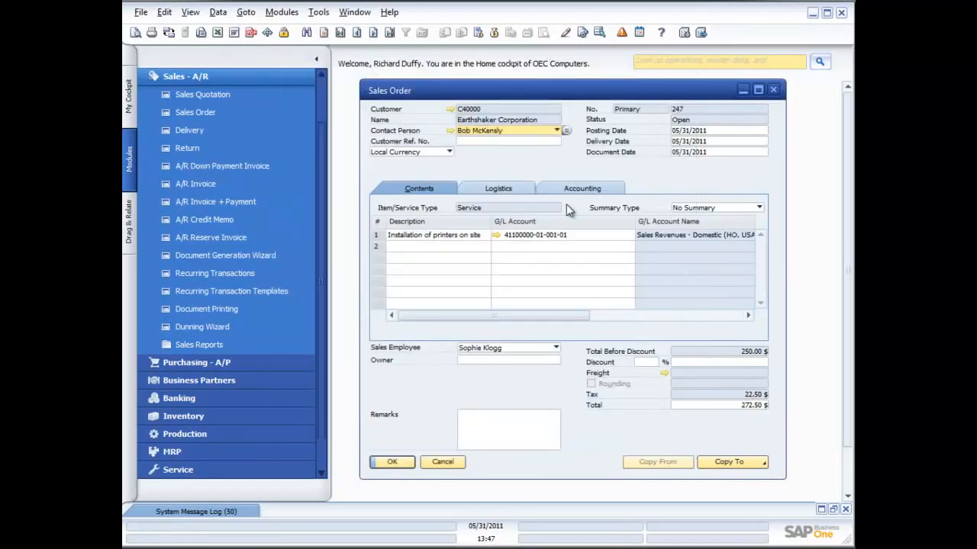